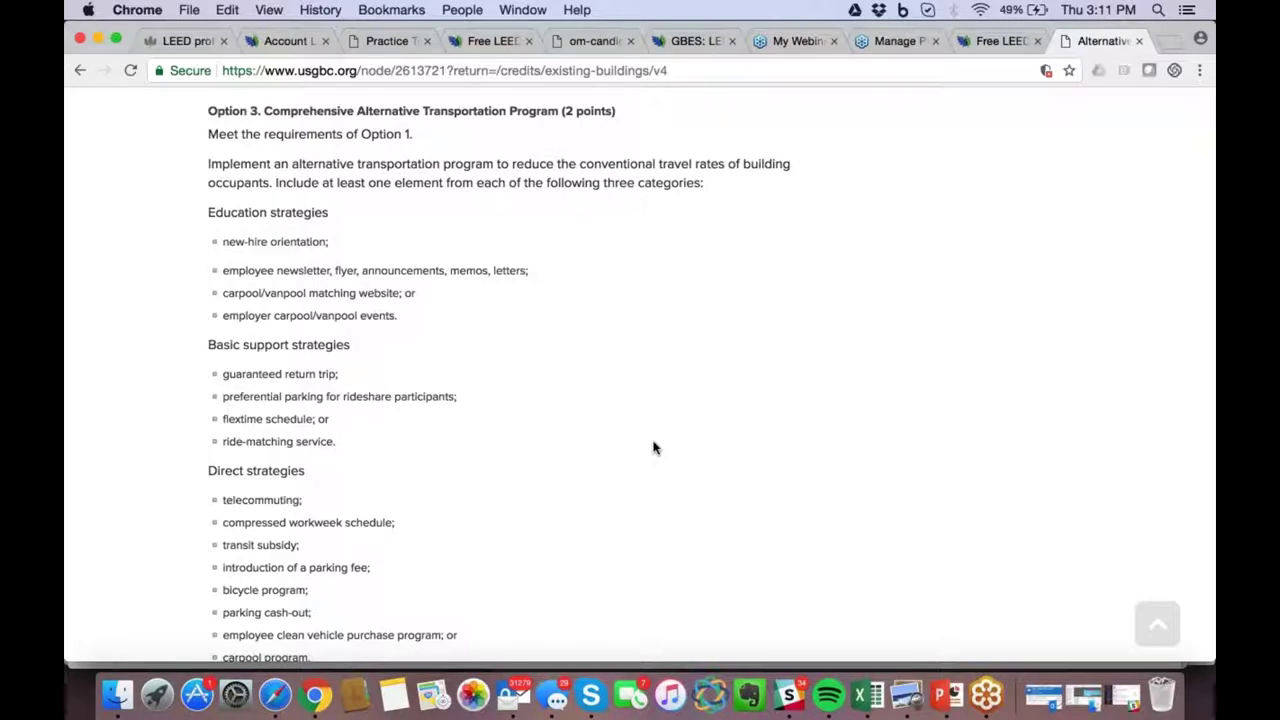
Review the Alternative transportation credit's intent, options and the Table 1 points for each alternative transportation rate
{"action": "scroll", "coordinate": [653, 447], "scroll_direction": "down", "scroll_amount": 2}
{"action": "scroll", "coordinate": [653, 447], "scroll_direction": "up", "scroll_amount": 15}
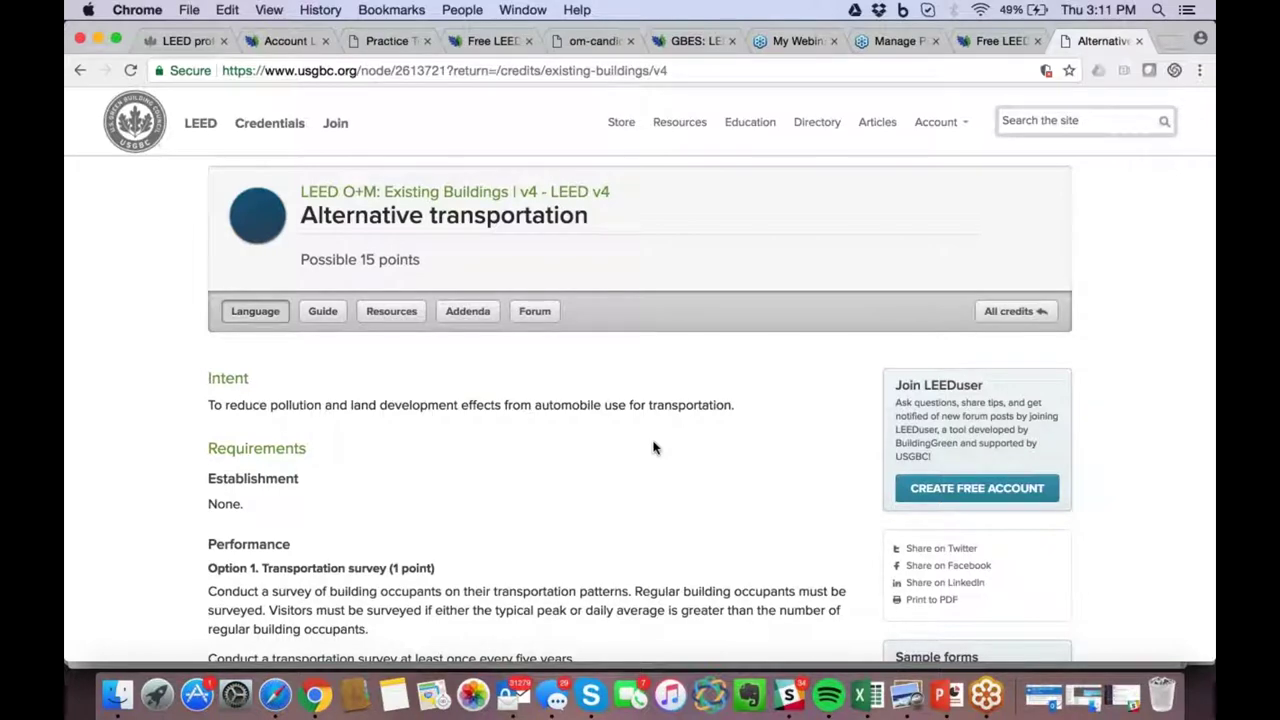
{"action": "scroll", "coordinate": [653, 447], "scroll_direction": "down", "scroll_amount": 10}
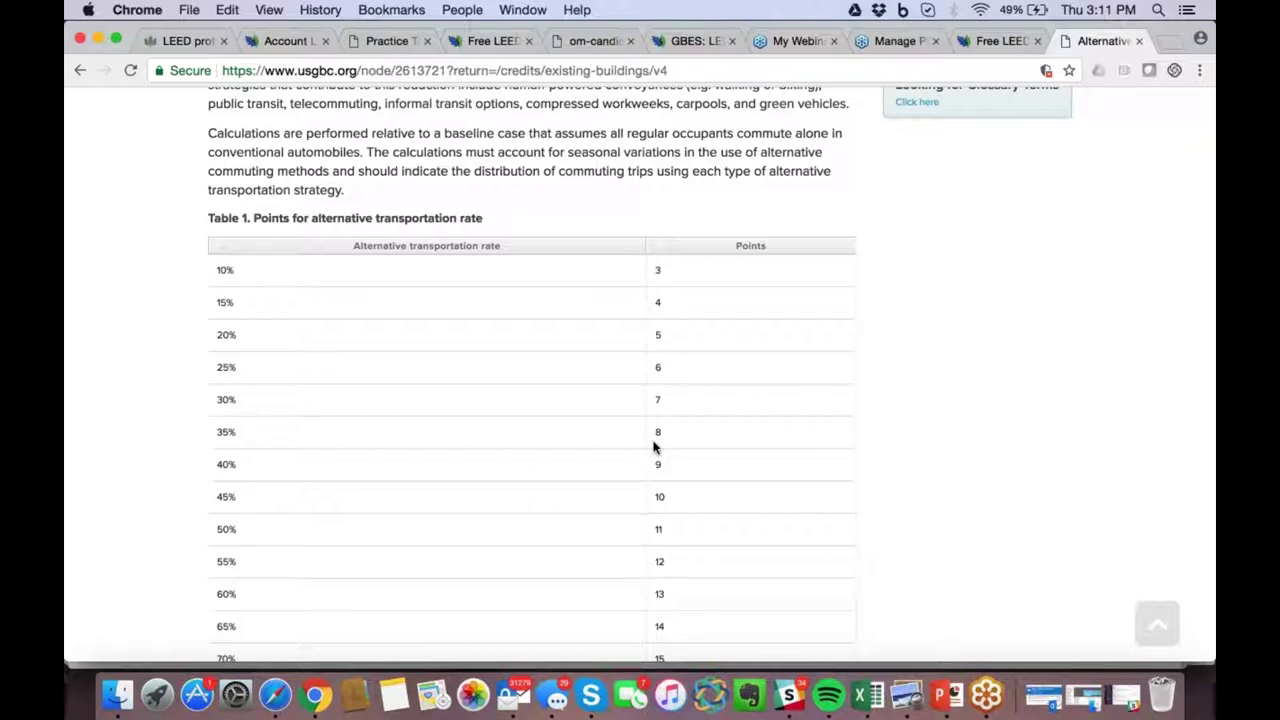
{"action": "scroll", "coordinate": [653, 447], "scroll_direction": "down", "scroll_amount": 2}
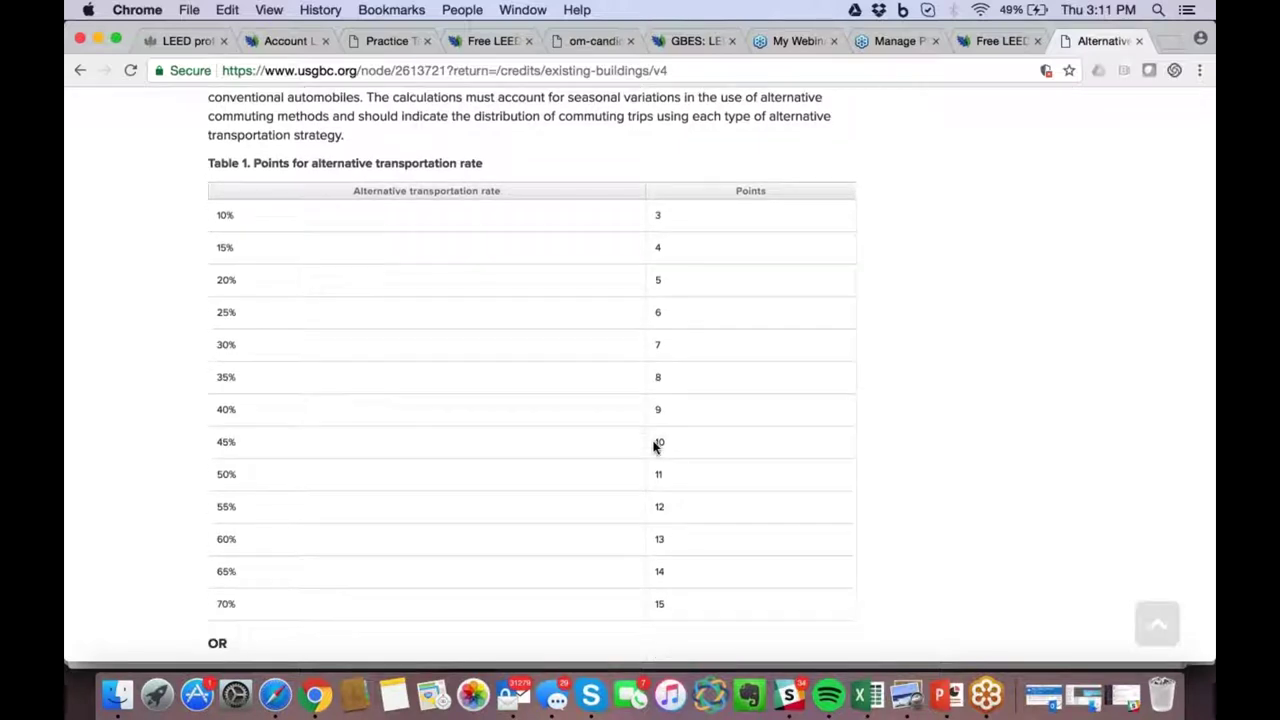
{"action": "scroll", "coordinate": [655, 445], "scroll_direction": "down", "scroll_amount": 2}
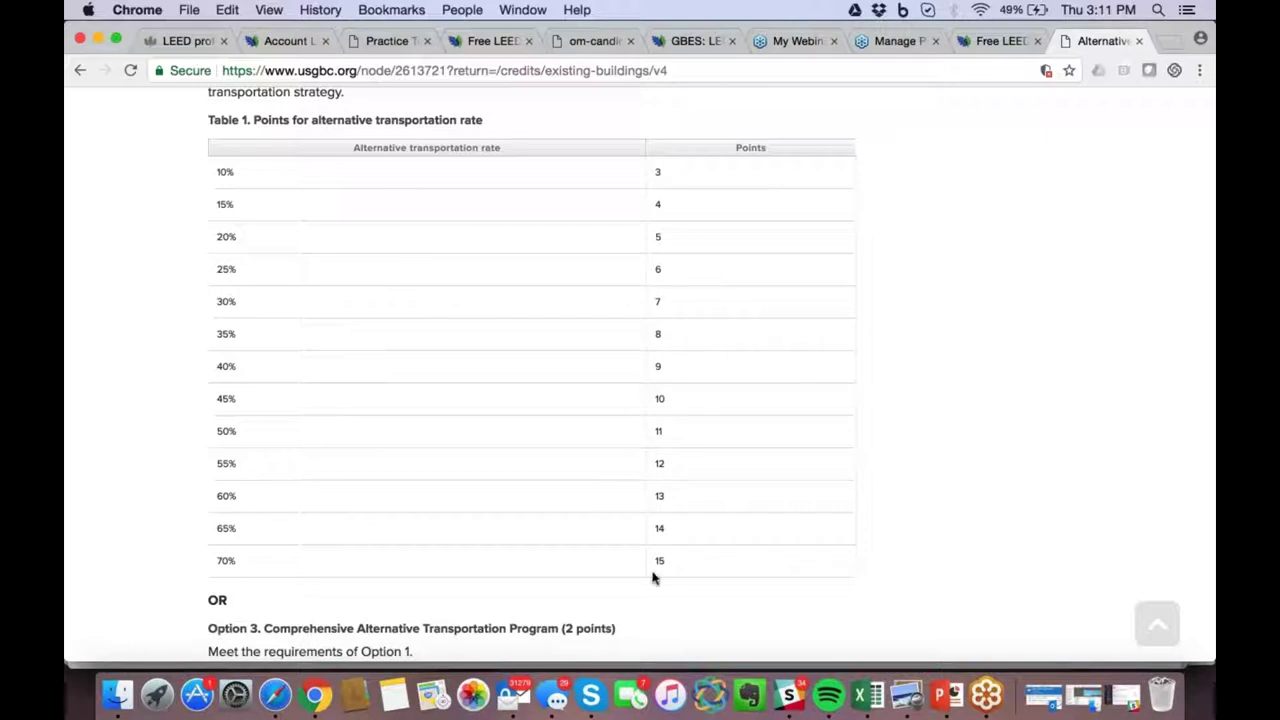
{"action": "scroll", "coordinate": [590, 463], "scroll_direction": "down", "scroll_amount": 1}
{"action": "left_click", "coordinate": [80, 72]}
{"action": "left_click", "coordinate": [397, 70]}
{"action": "left_click_drag", "start_coordinate": [401, 70], "coordinate": [588, 76]}
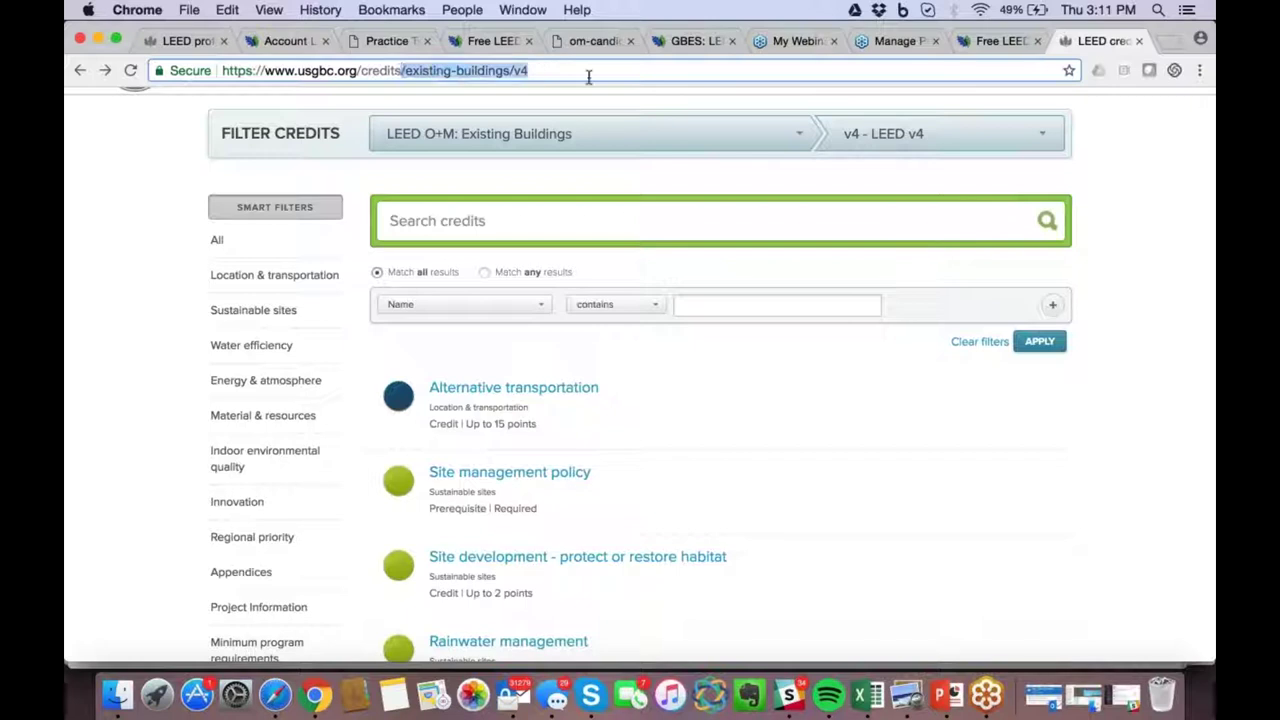
{"action": "key", "text": "BackSpace"}
{"action": "key", "text": "Return"}
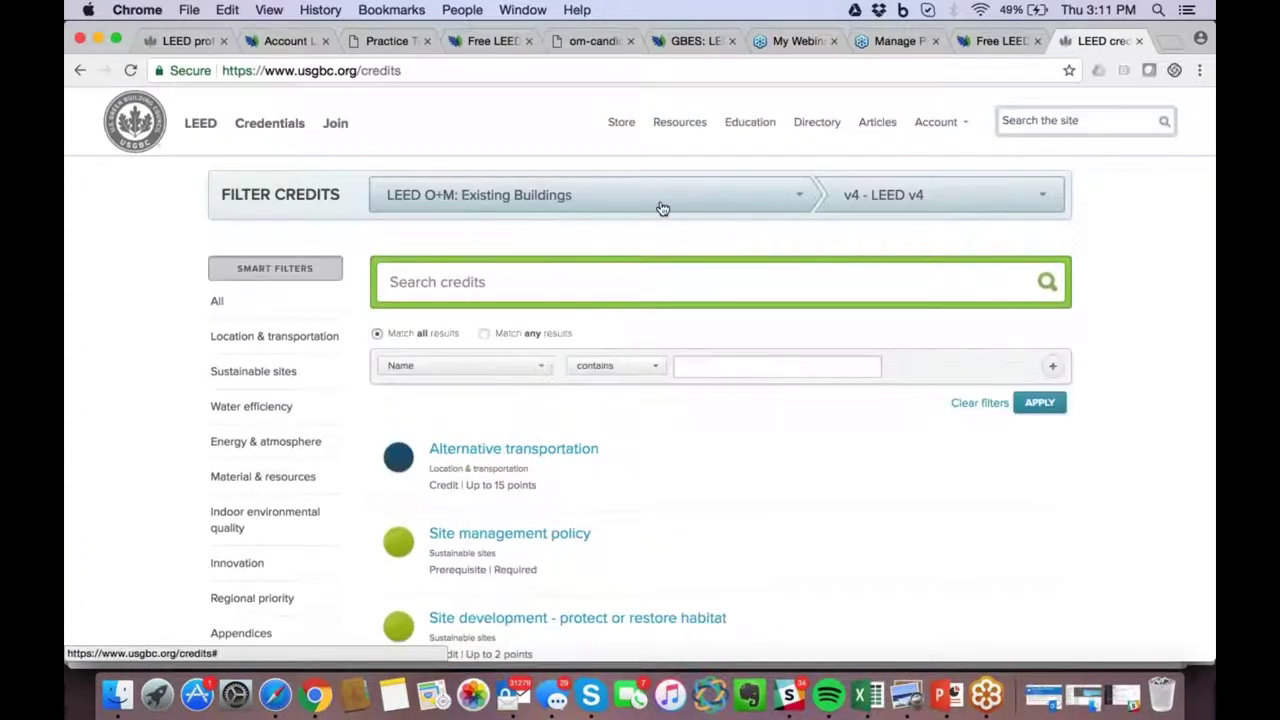
Filter the credit library by LEED O+M: Existing Buildings and look over the listed credits
{"action": "left_click", "coordinate": [520, 207]}
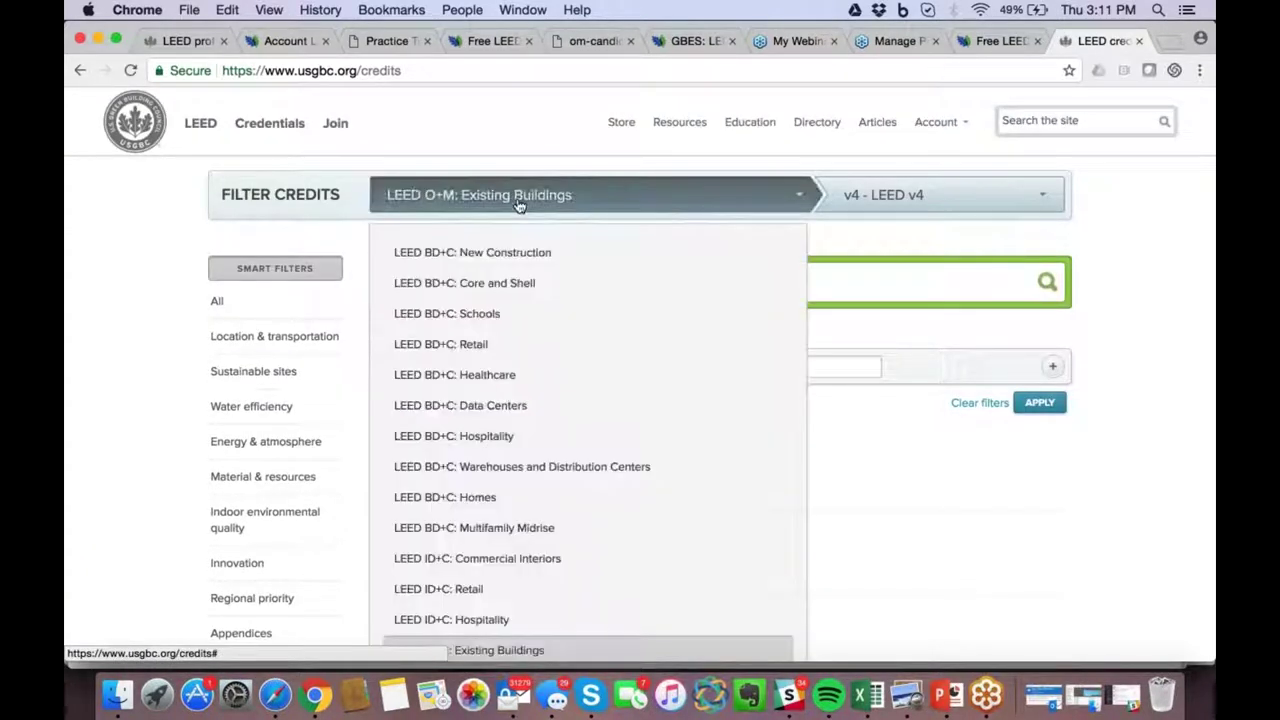
{"action": "scroll", "coordinate": [520, 549], "scroll_direction": "down", "scroll_amount": 2}
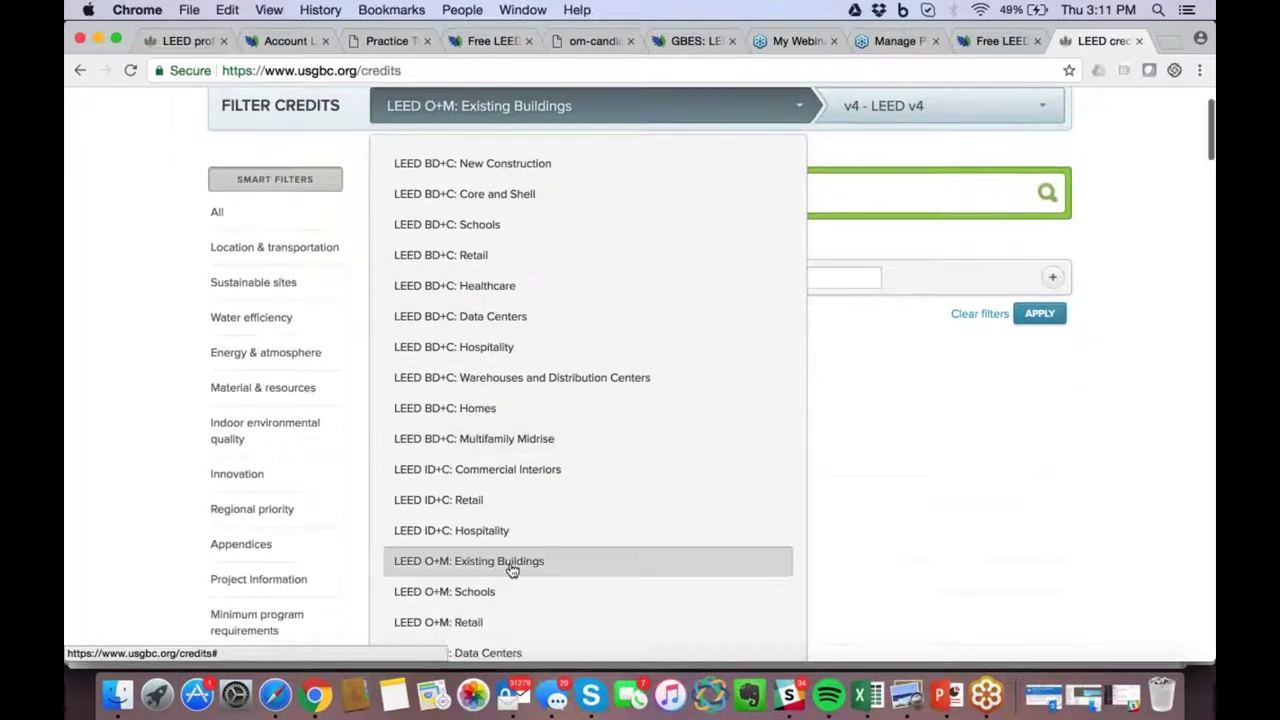
{"action": "left_click", "coordinate": [509, 562]}
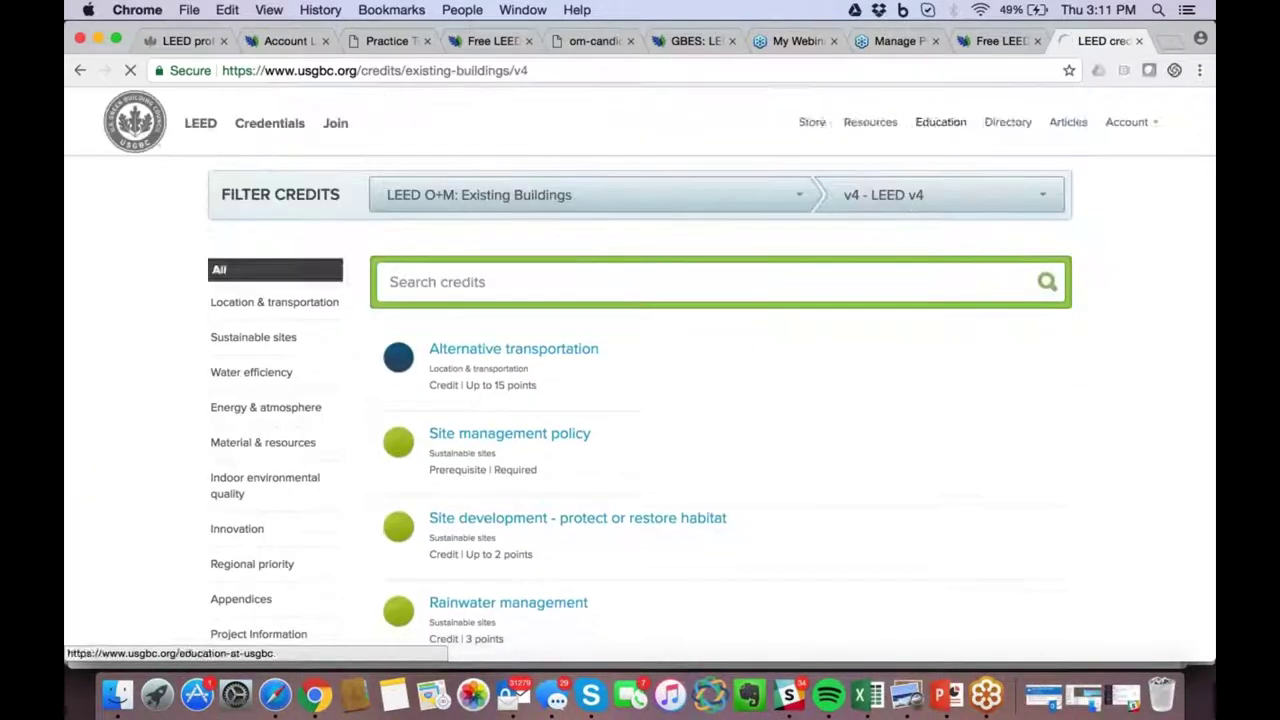
{"action": "scroll", "coordinate": [838, 424], "scroll_direction": "down", "scroll_amount": 3}
{"action": "scroll", "coordinate": [838, 424], "scroll_direction": "down", "scroll_amount": 3}
{"action": "scroll", "coordinate": [838, 424], "scroll_direction": "up", "scroll_amount": 3}
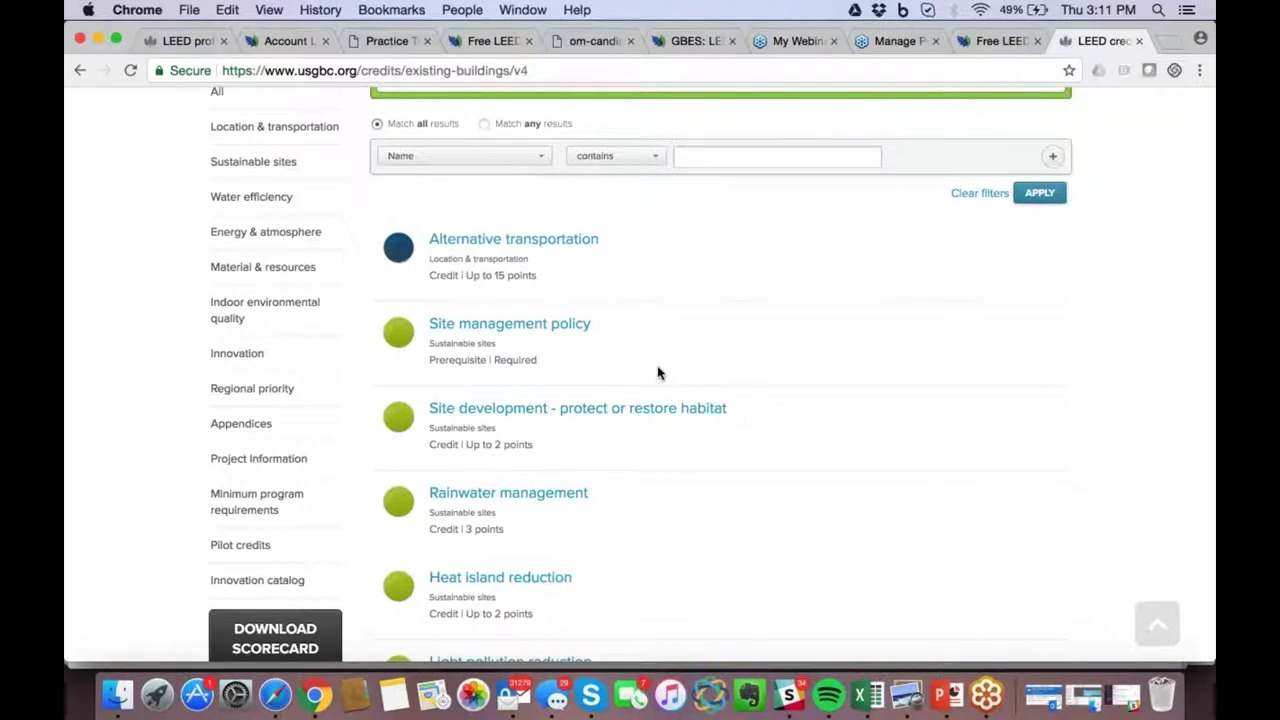
Switch to the Building Operations and Maintenance checklist in Excel and compare the Location and Transportation and Sustainable Sites category headings
{"action": "key", "text": "ctrl+Up"}
{"action": "left_click", "coordinate": [319, 308]}
{"action": "scroll", "coordinate": [407, 441], "scroll_direction": "down", "scroll_amount": 5}
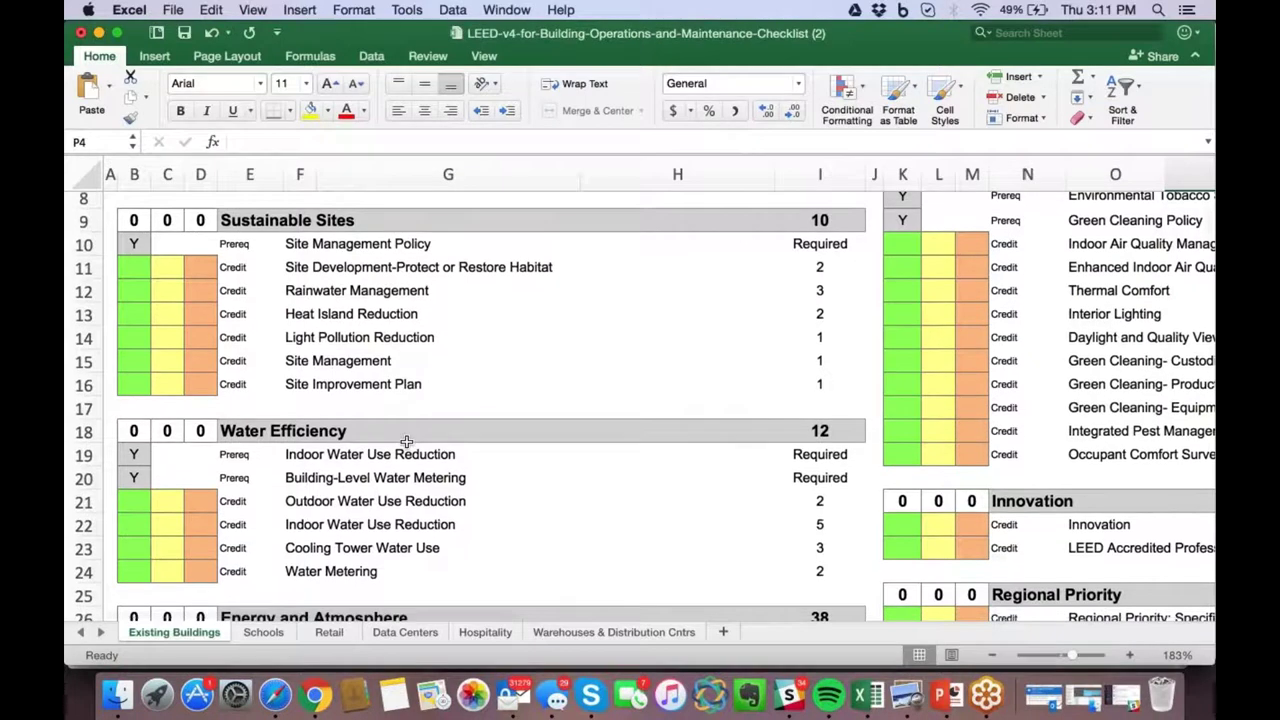
{"action": "scroll", "coordinate": [406, 441], "scroll_direction": "up", "scroll_amount": 5}
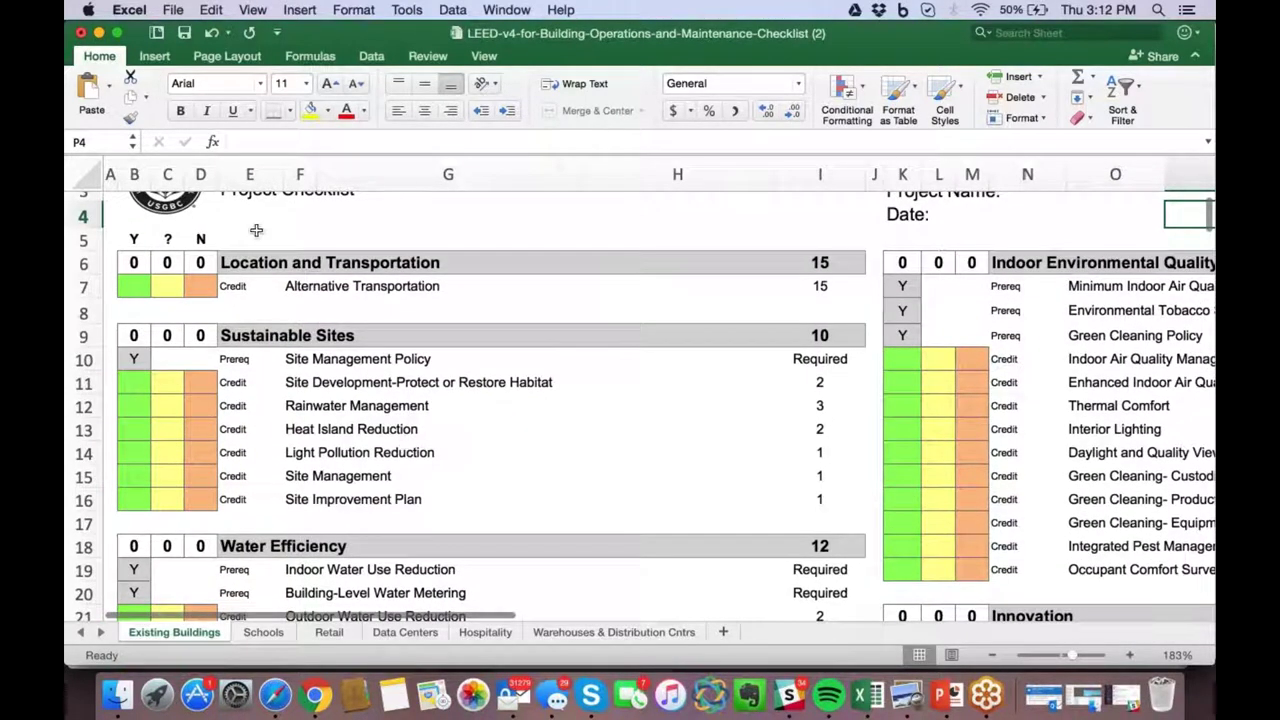
{"action": "left_click", "coordinate": [240, 256]}
{"action": "left_click", "coordinate": [250, 332]}
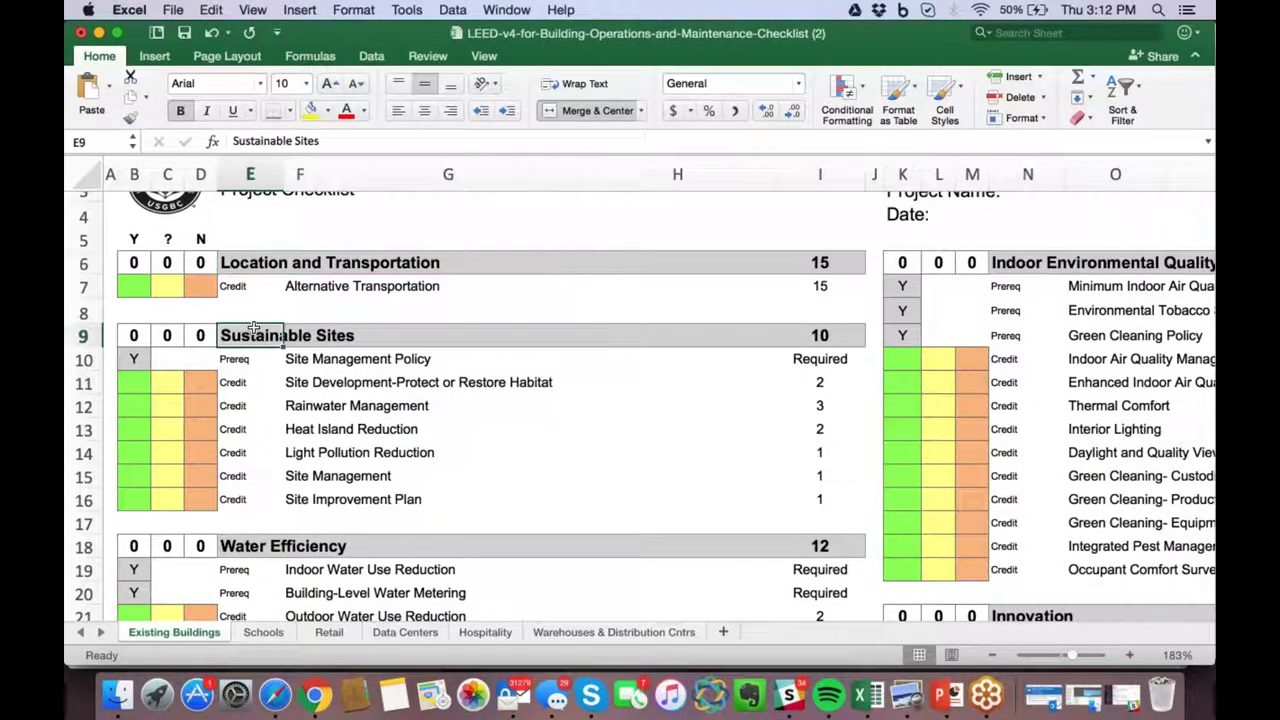
{"action": "left_click_drag", "start_coordinate": [252, 264], "coordinate": [250, 337]}
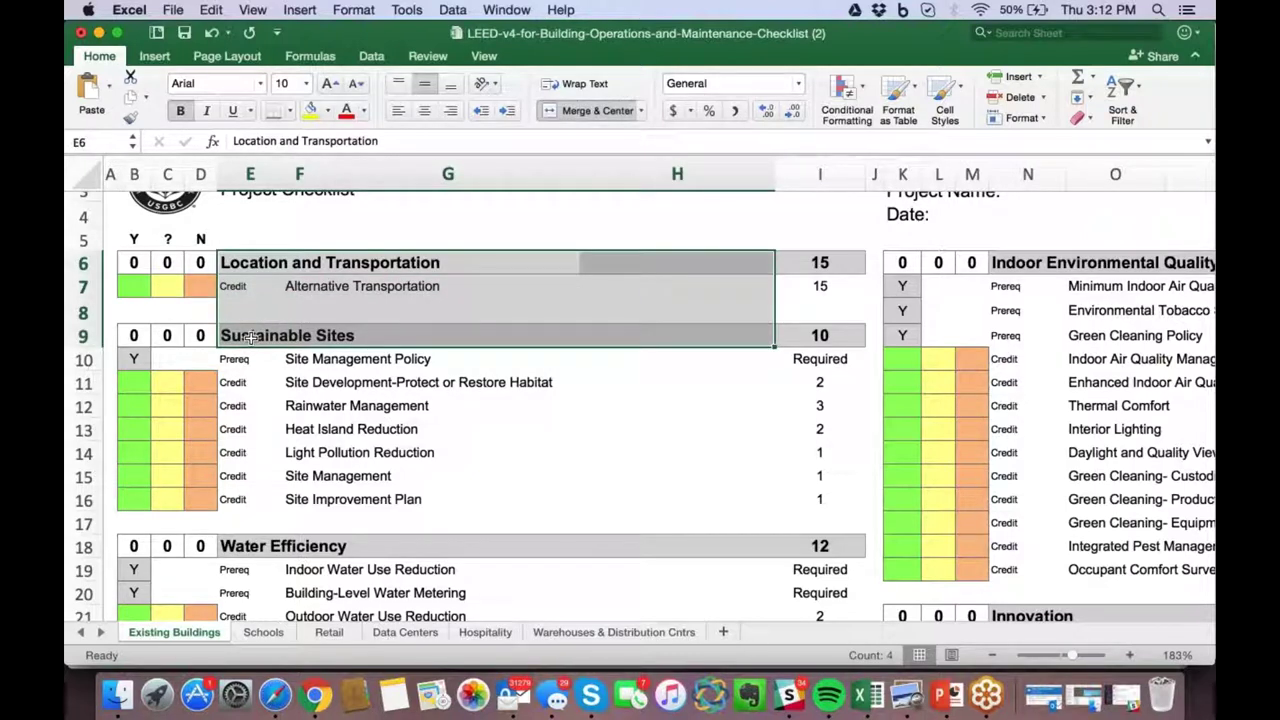
{"action": "left_click", "coordinate": [263, 255]}
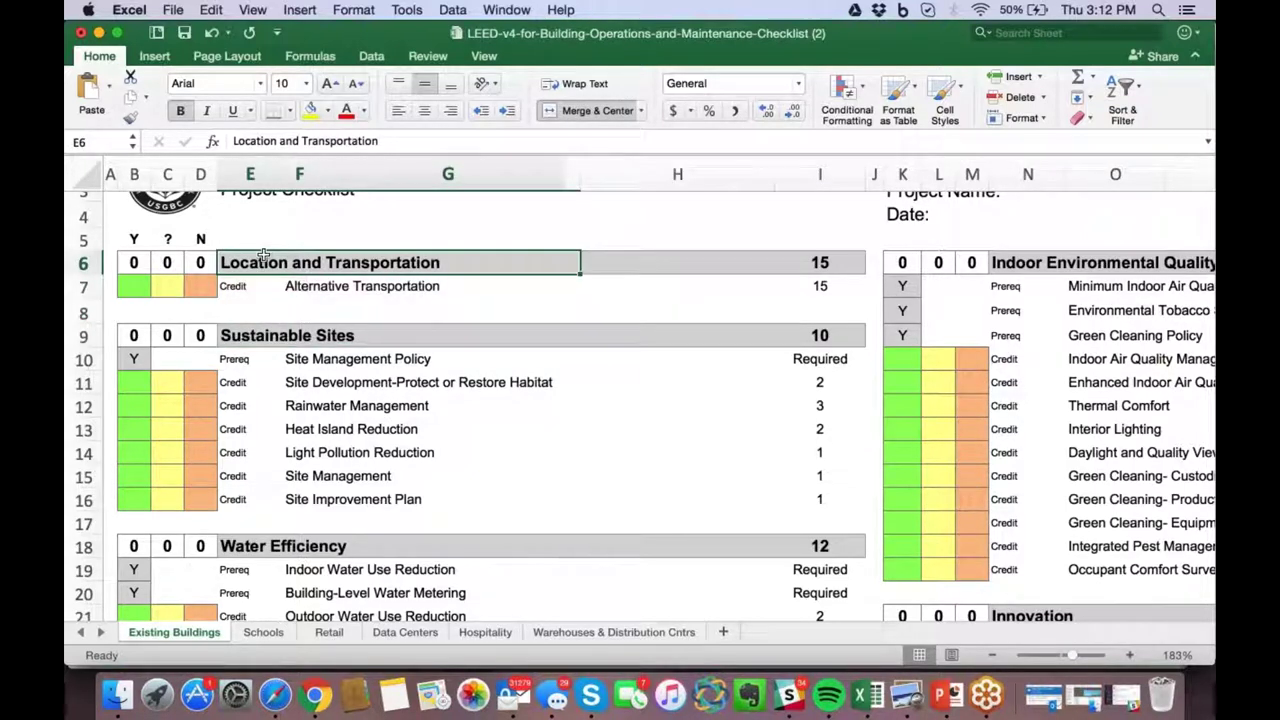
{"action": "left_click", "coordinate": [278, 337]}
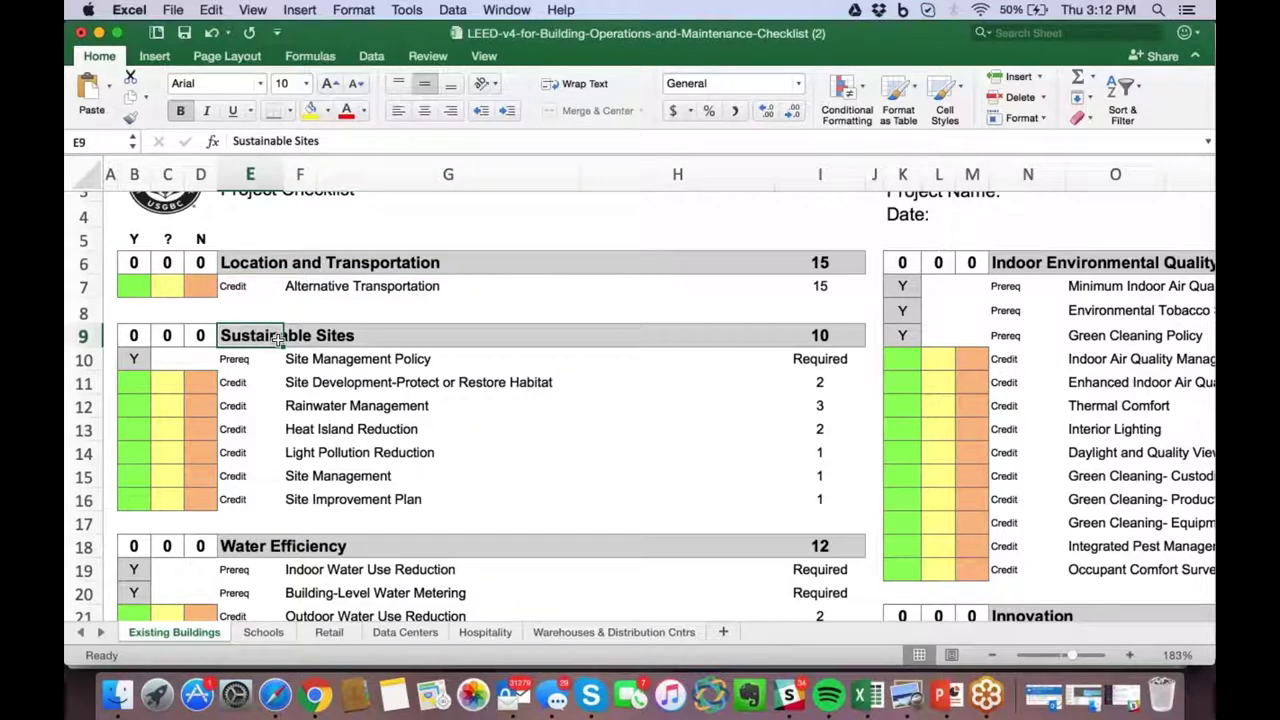
Examine the Sustainable Sites rows in the checklist, selecting Light Pollution Reduction and Site Management Policy
{"action": "scroll", "coordinate": [278, 337], "scroll_direction": "down", "scroll_amount": 1}
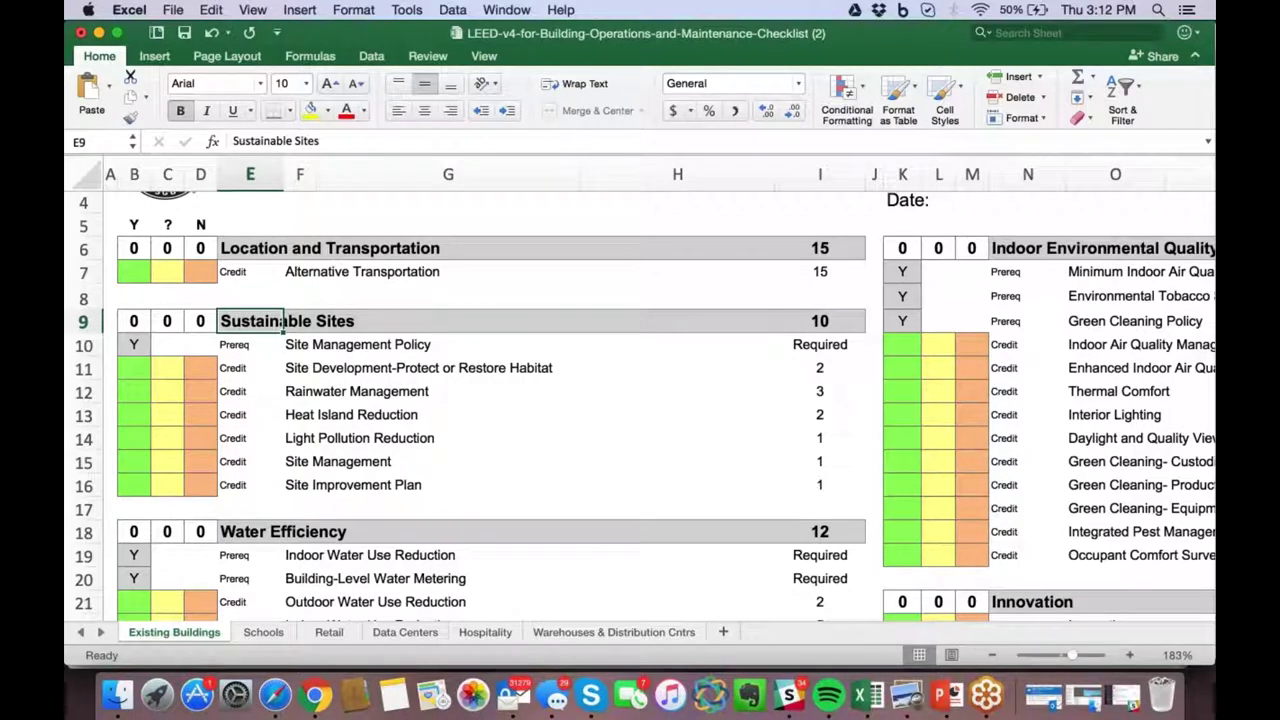
{"action": "left_click", "coordinate": [313, 437]}
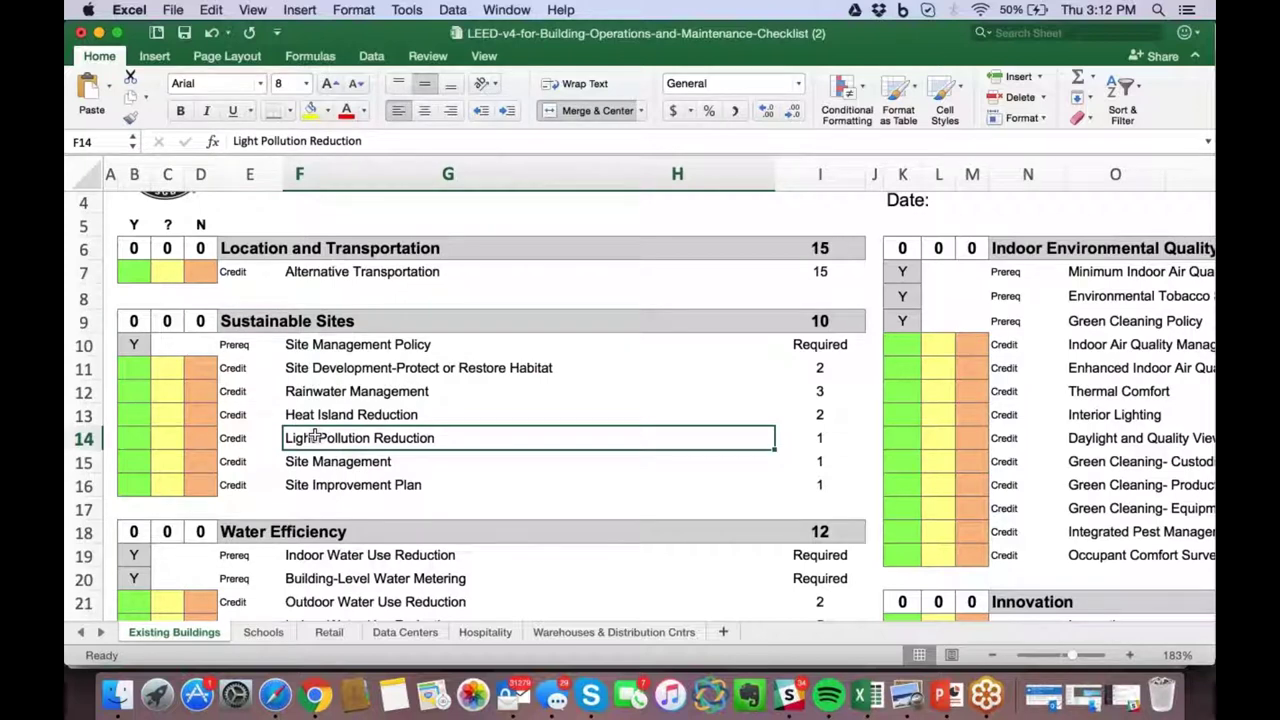
{"action": "scroll", "coordinate": [313, 437], "scroll_direction": "down", "scroll_amount": 5}
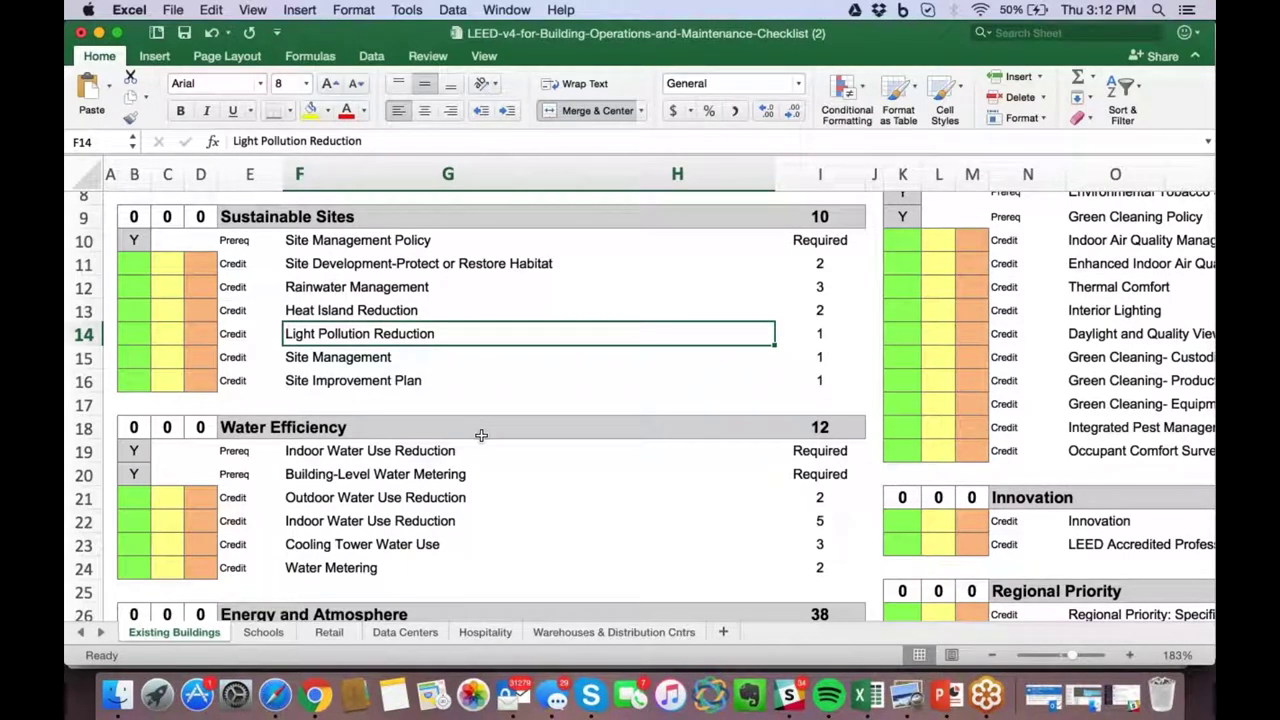
{"action": "left_click", "coordinate": [428, 240]}
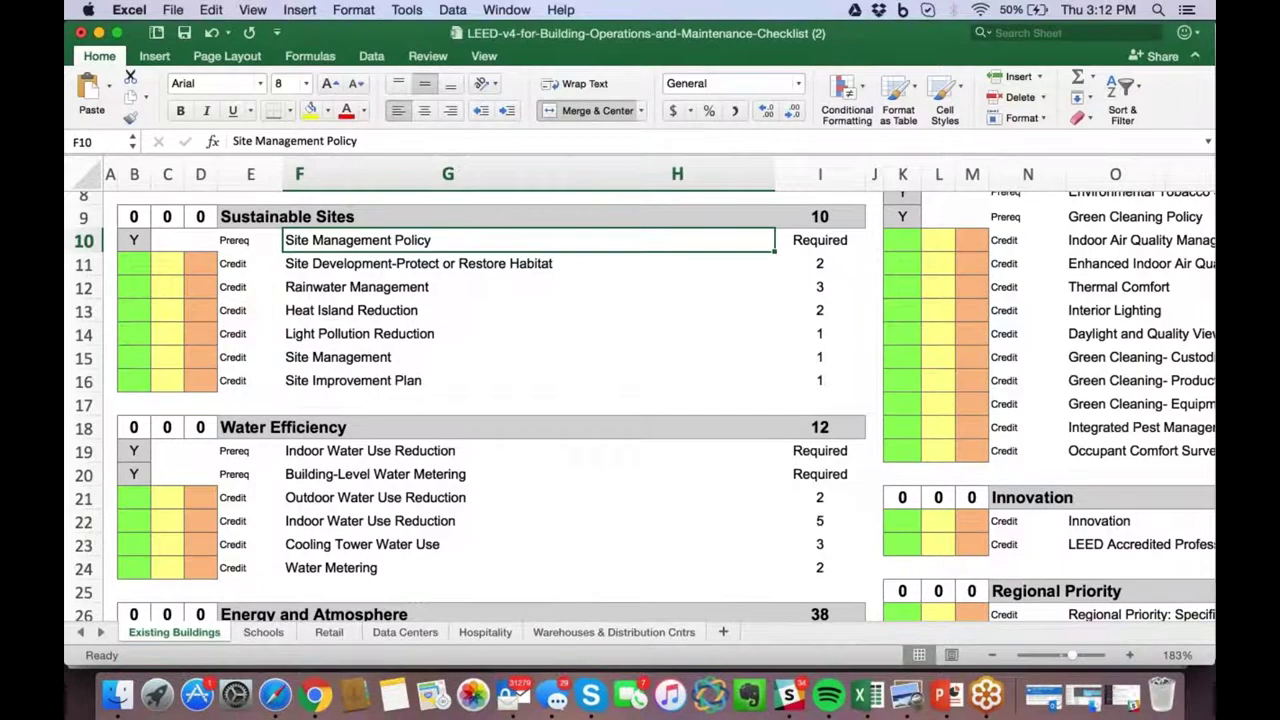
Switch back to Chrome and open the Site management policy prerequisite from the credits list
{"action": "key", "text": "ctrl+Up"}
{"action": "left_click", "coordinate": [960, 300]}
{"action": "left_click", "coordinate": [563, 327]}
Read the Site management policy's intent and its establishment and performance requirements
{"action": "scroll", "coordinate": [563, 327], "scroll_direction": "down", "scroll_amount": 3}
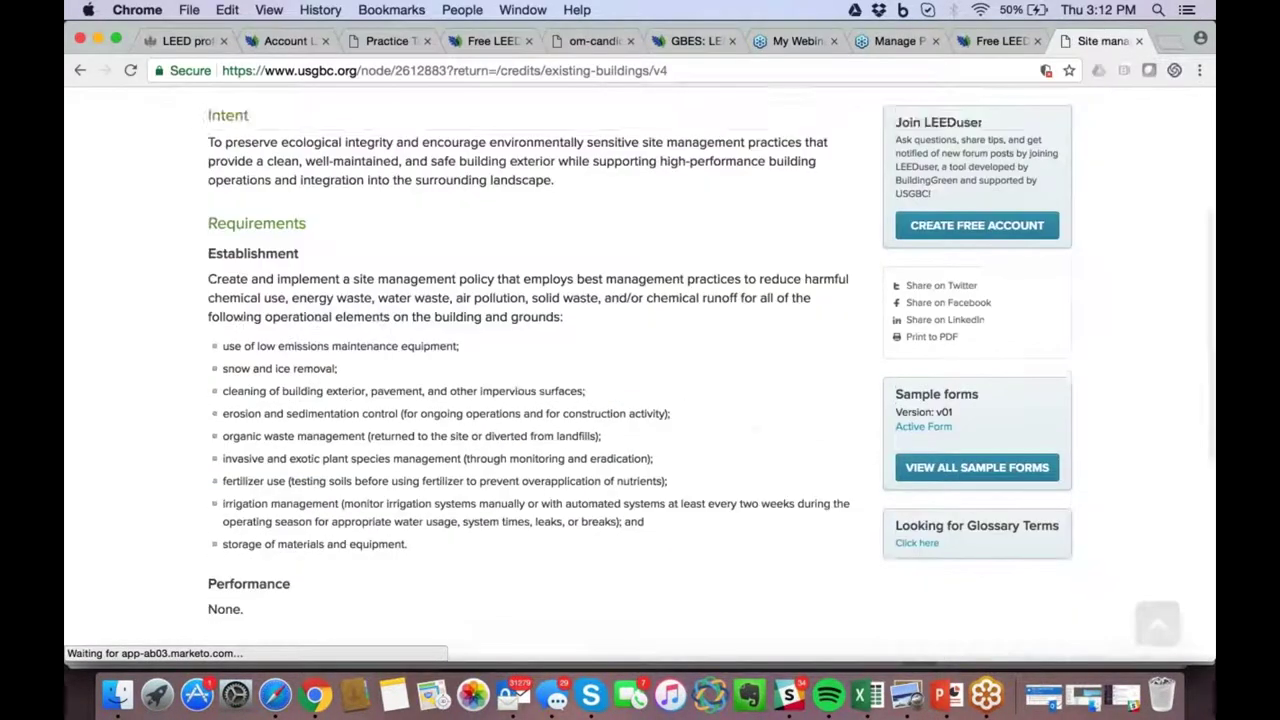
{"action": "scroll", "coordinate": [640, 375], "scroll_direction": "down", "scroll_amount": 2}
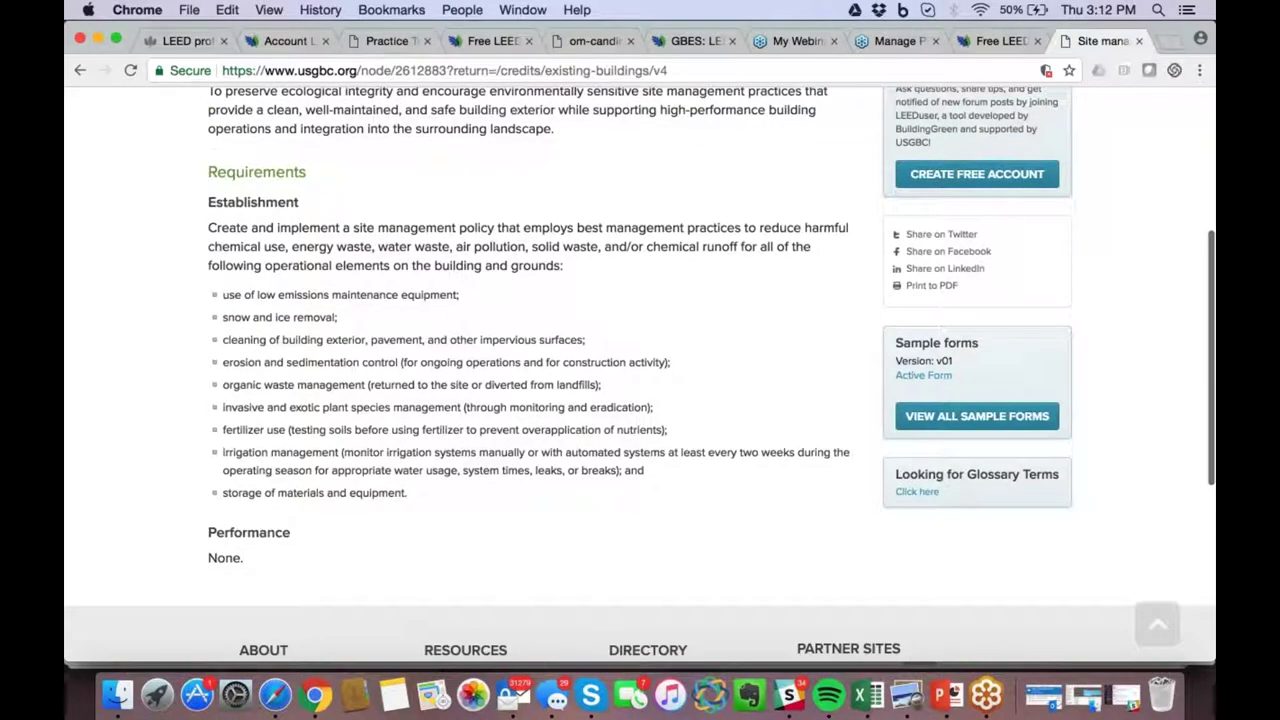
{"action": "scroll", "coordinate": [640, 375], "scroll_direction": "up", "scroll_amount": 2}
{"action": "scroll", "coordinate": [640, 375], "scroll_direction": "down", "scroll_amount": 1}
{"action": "scroll", "coordinate": [640, 375], "scroll_direction": "up", "scroll_amount": 3}
{"action": "scroll", "coordinate": [640, 375], "scroll_direction": "down", "scroll_amount": 1}
{"action": "scroll", "coordinate": [640, 375], "scroll_direction": "up", "scroll_amount": 1}
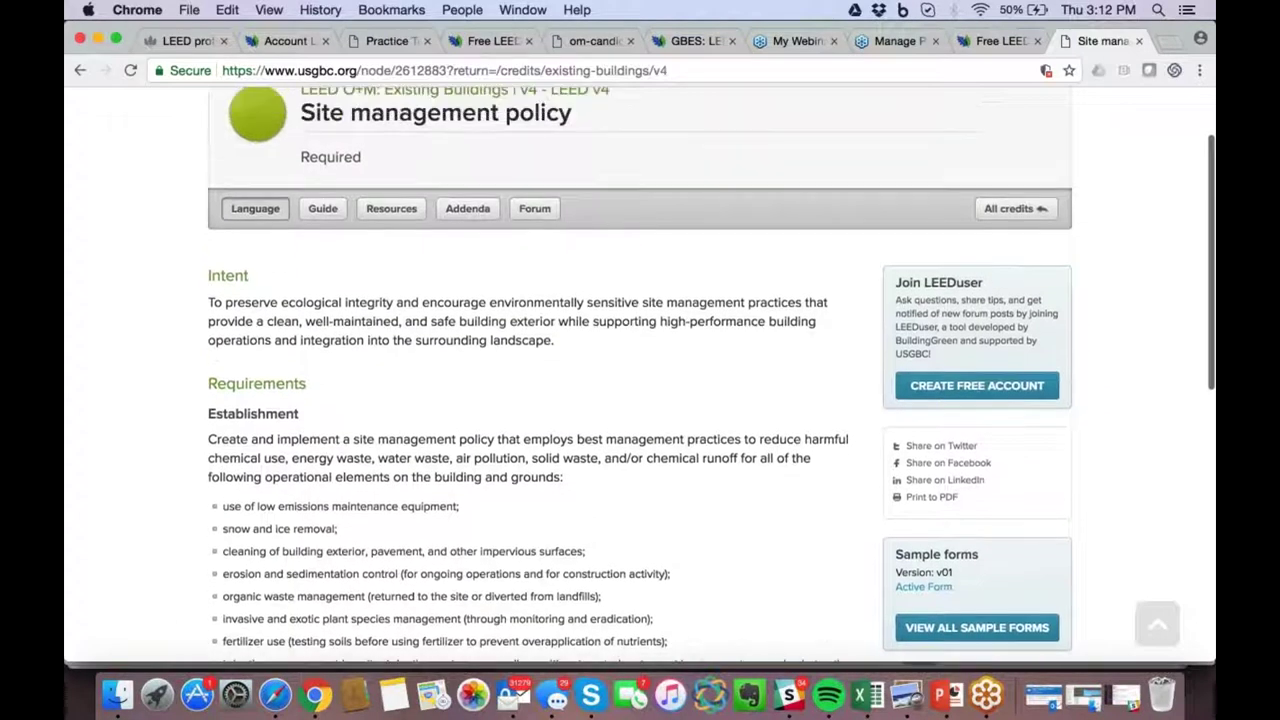
{"action": "scroll", "coordinate": [640, 375], "scroll_direction": "up", "scroll_amount": 1}
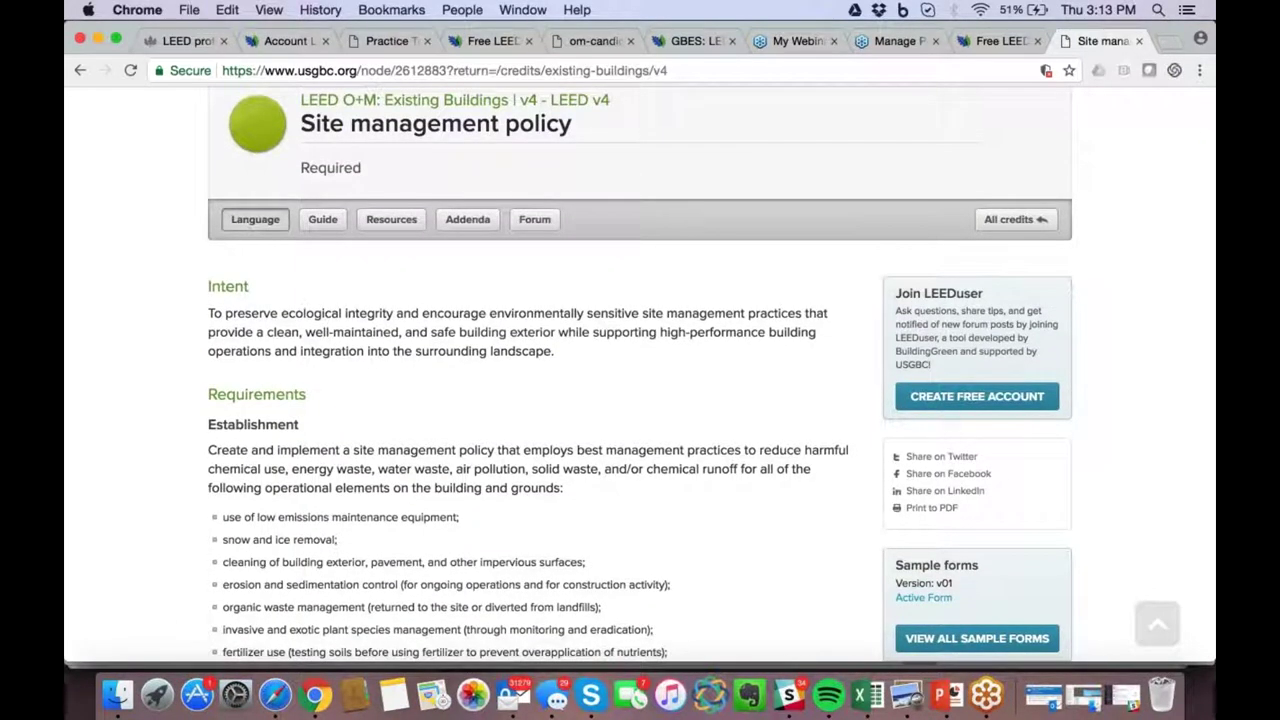
{"action": "scroll", "coordinate": [640, 375], "scroll_direction": "down", "scroll_amount": 3}
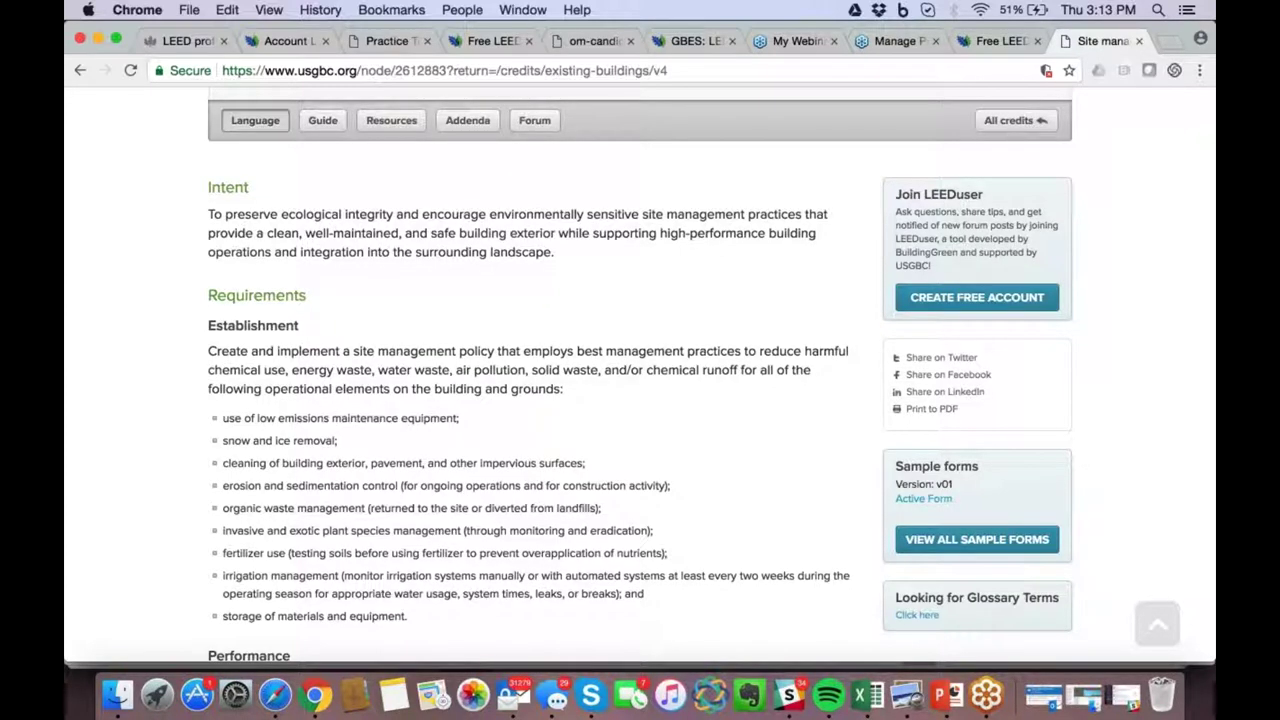
{"action": "scroll", "coordinate": [640, 380], "scroll_direction": "down", "scroll_amount": 2}
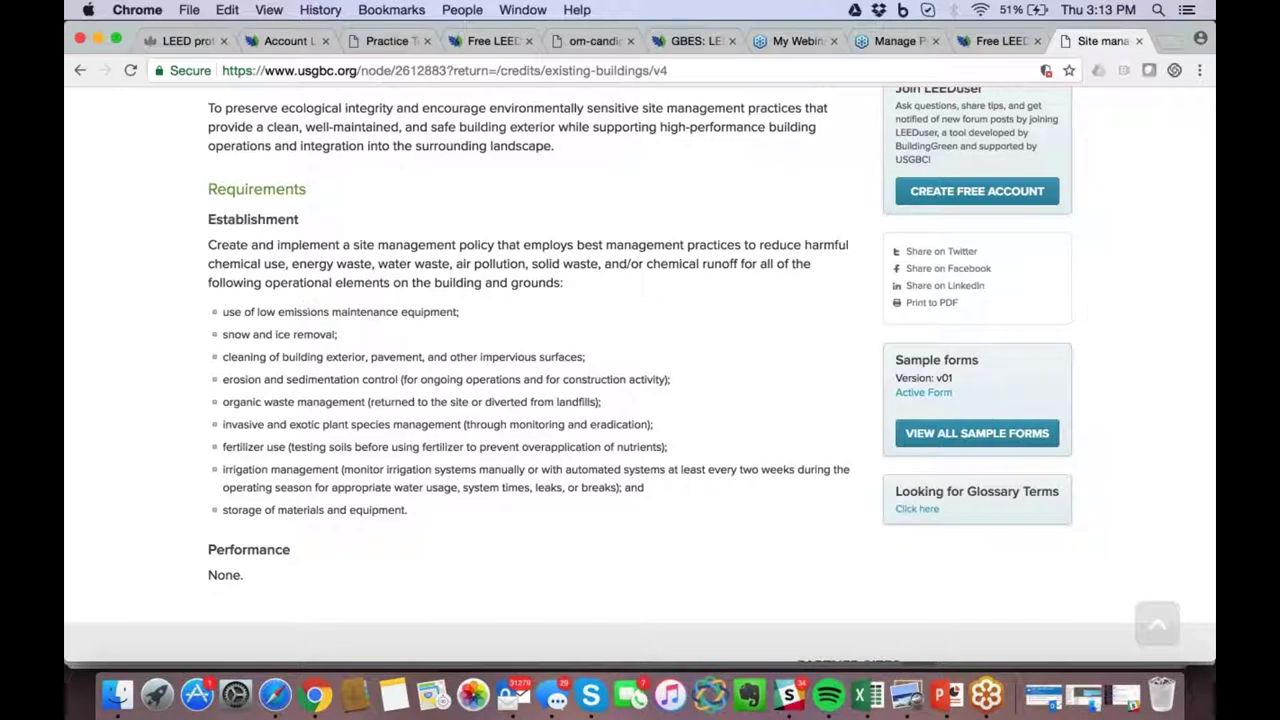
Open the Site development - protect or restore habitat credit from the credits list and review its on-site restoration and financial support options
{"action": "left_click", "coordinate": [81, 74]}
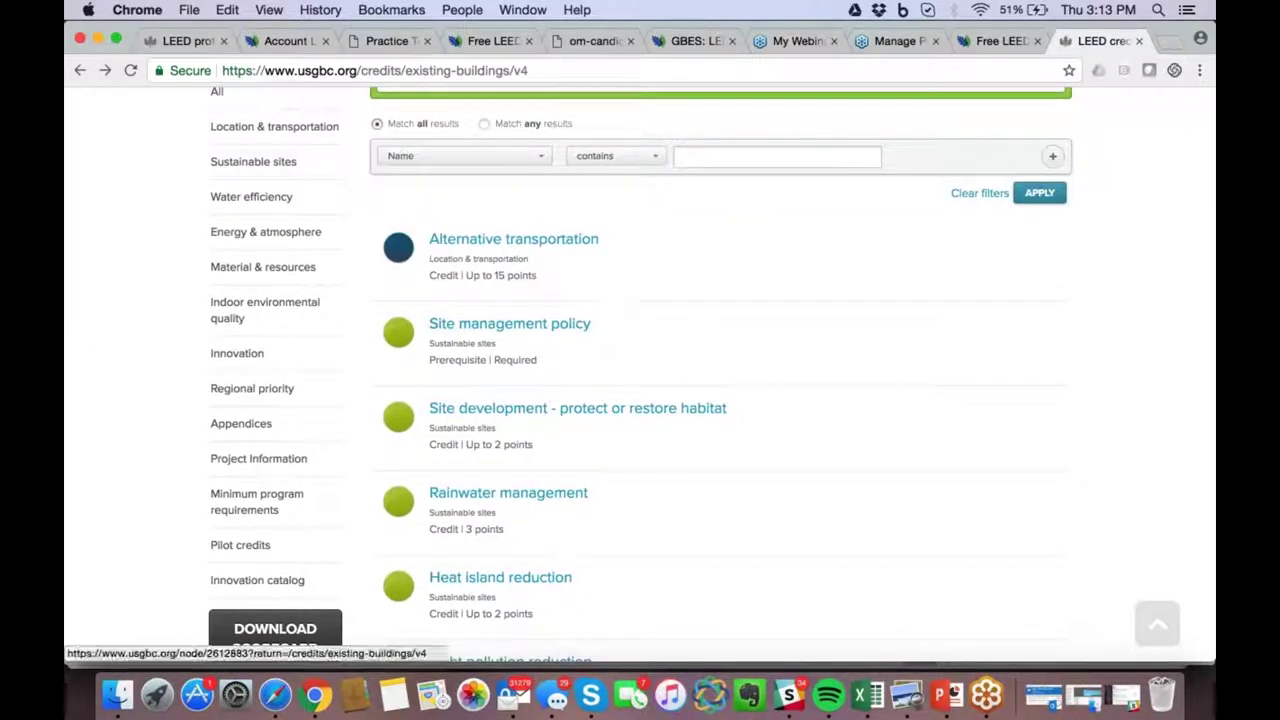
{"action": "scroll", "coordinate": [780, 330], "scroll_direction": "down", "scroll_amount": 3}
{"action": "scroll", "coordinate": [780, 330], "scroll_direction": "down", "scroll_amount": 3}
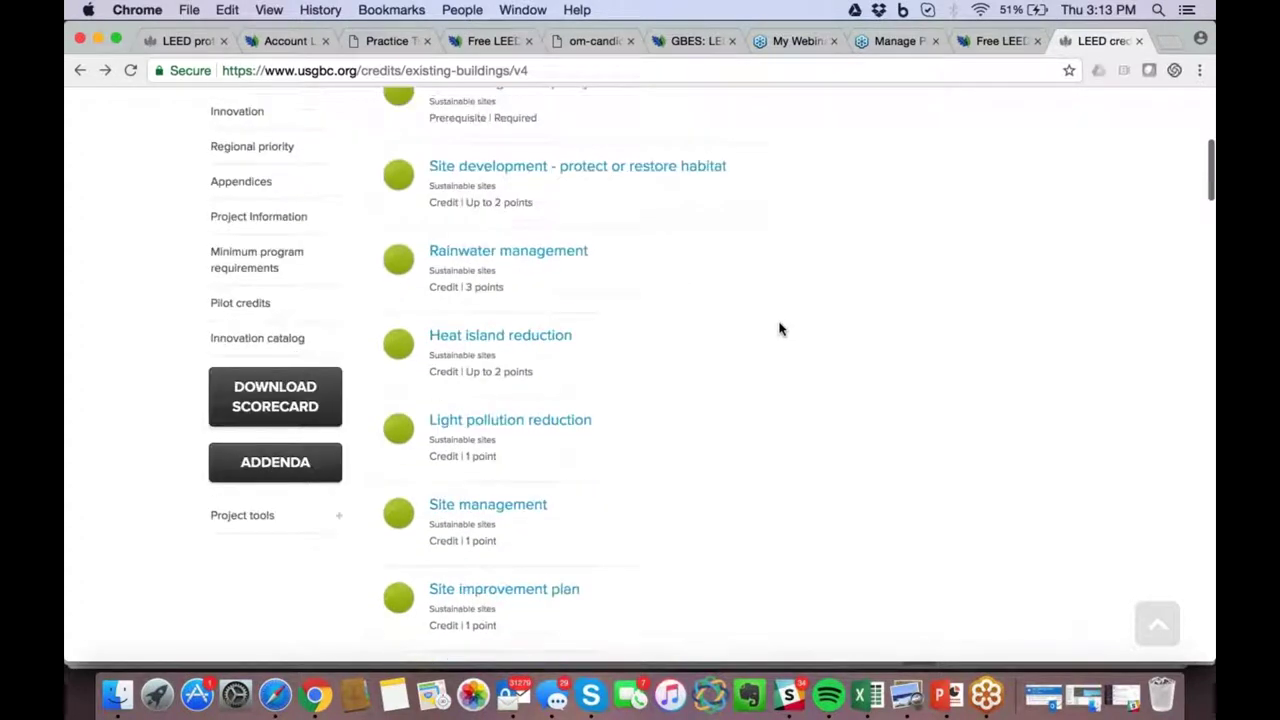
{"action": "scroll", "coordinate": [780, 330], "scroll_direction": "up", "scroll_amount": 1}
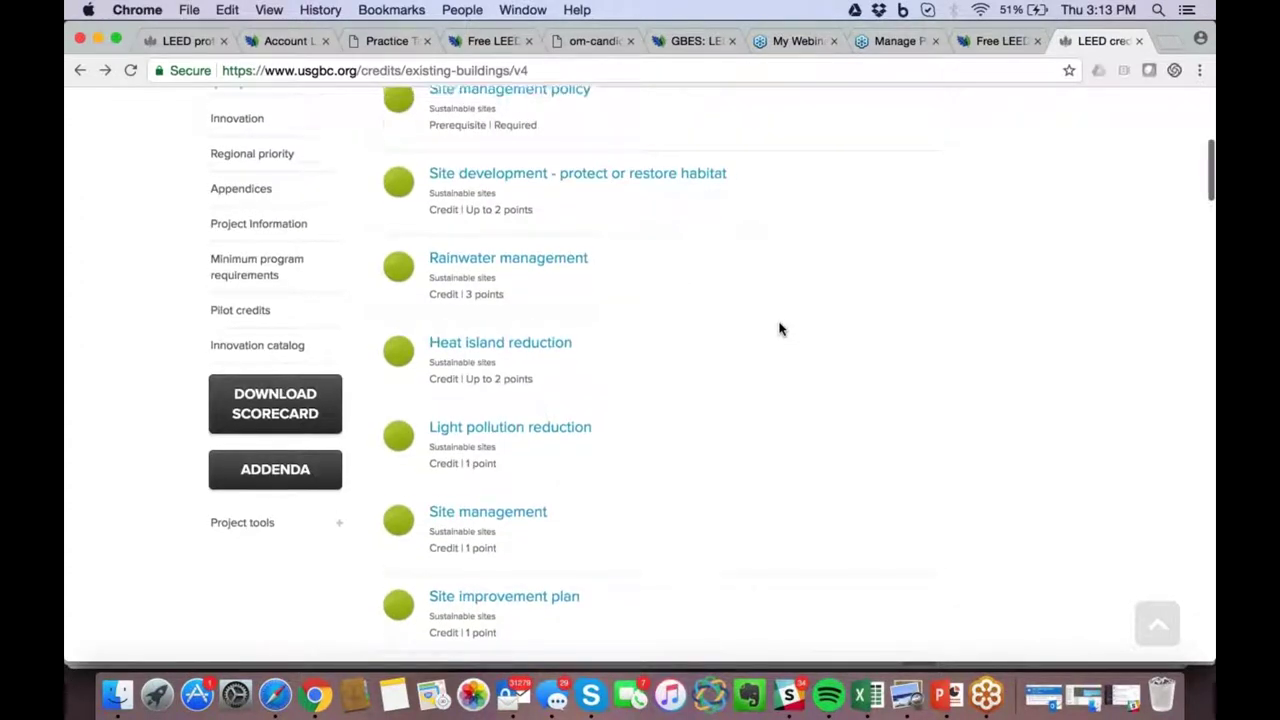
{"action": "left_click", "coordinate": [712, 205]}
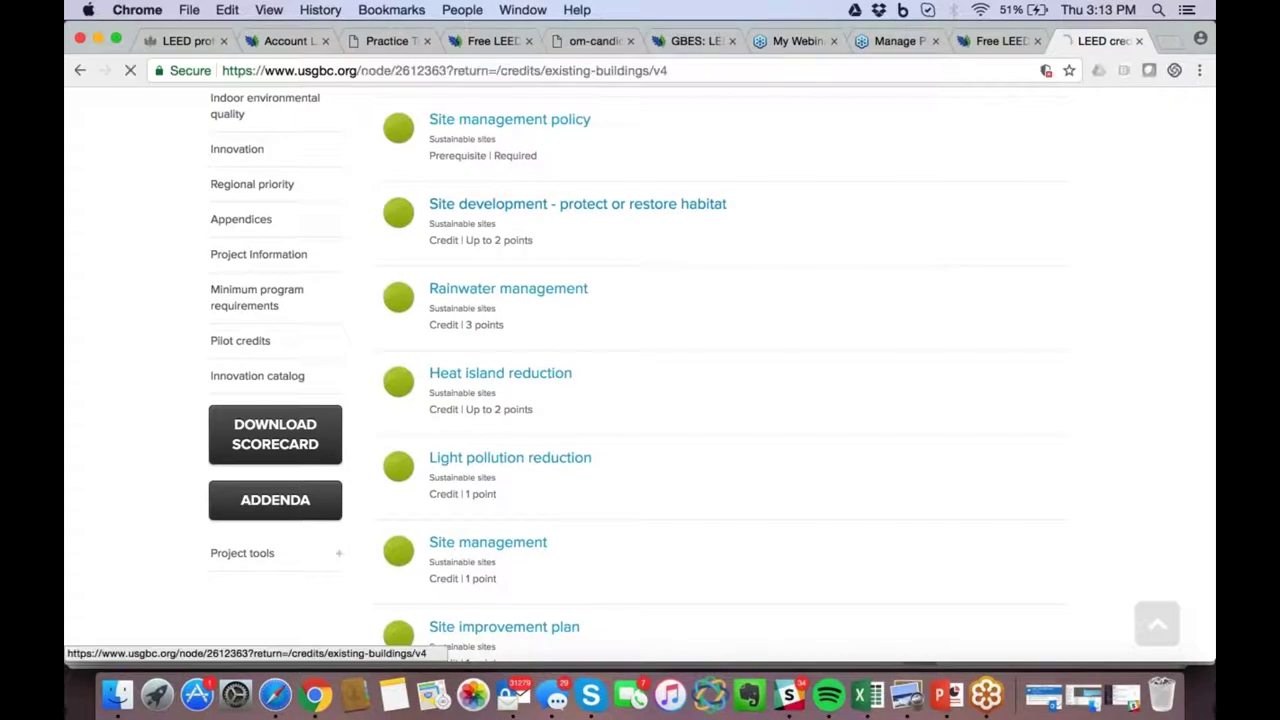
{"action": "scroll", "coordinate": [640, 400], "scroll_direction": "down", "scroll_amount": 5}
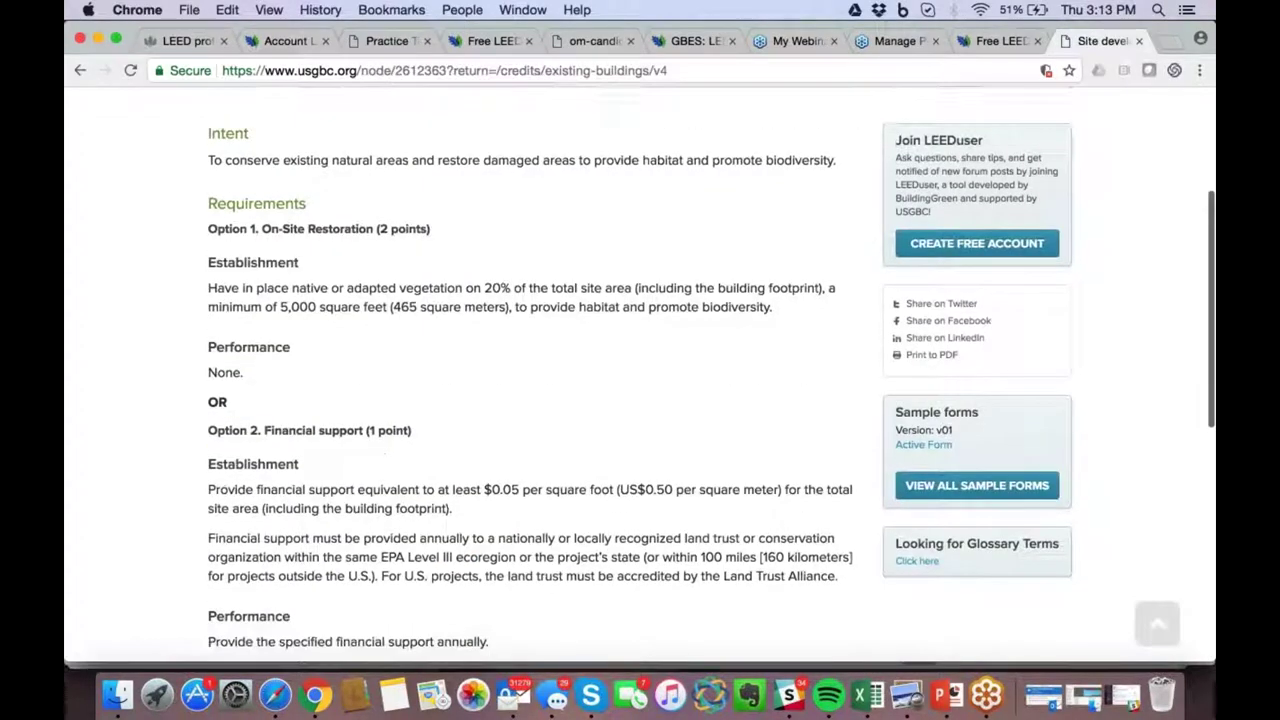
{"action": "scroll", "coordinate": [640, 380], "scroll_direction": "up", "scroll_amount": 1}
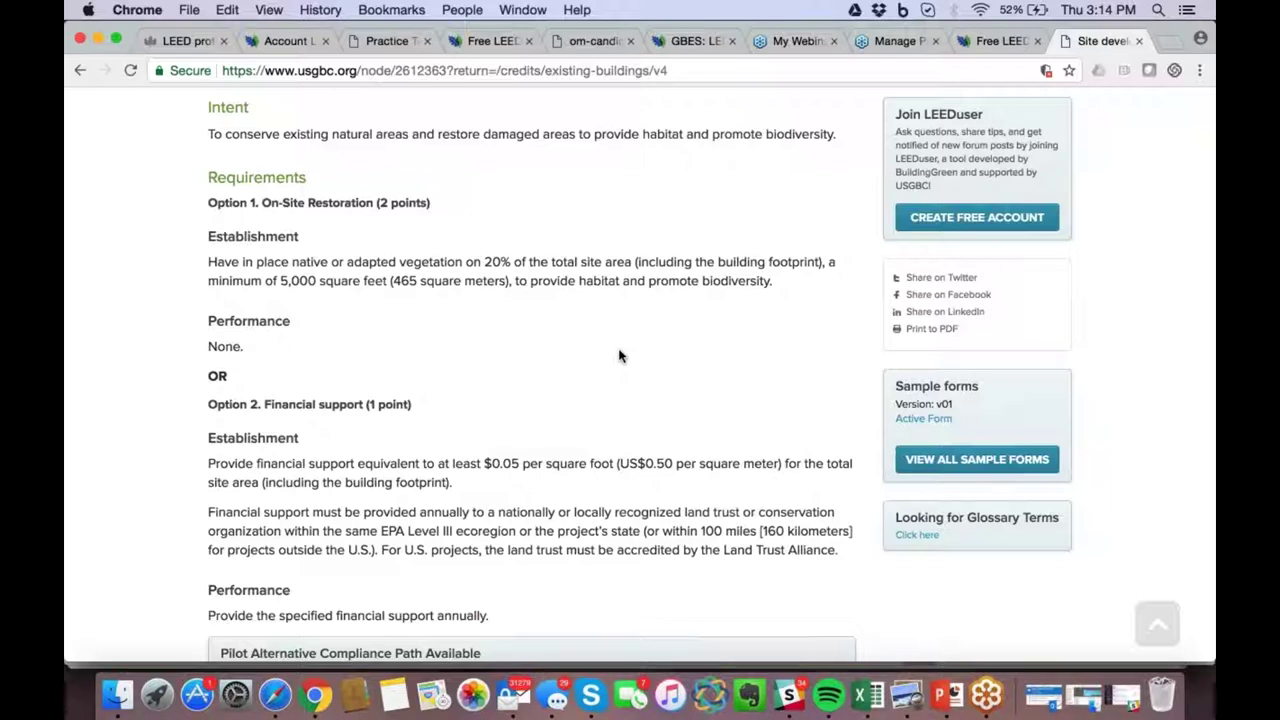
{"action": "scroll", "coordinate": [498, 301], "scroll_direction": "up", "scroll_amount": 2}
{"action": "scroll", "coordinate": [498, 301], "scroll_direction": "up", "scroll_amount": 1}
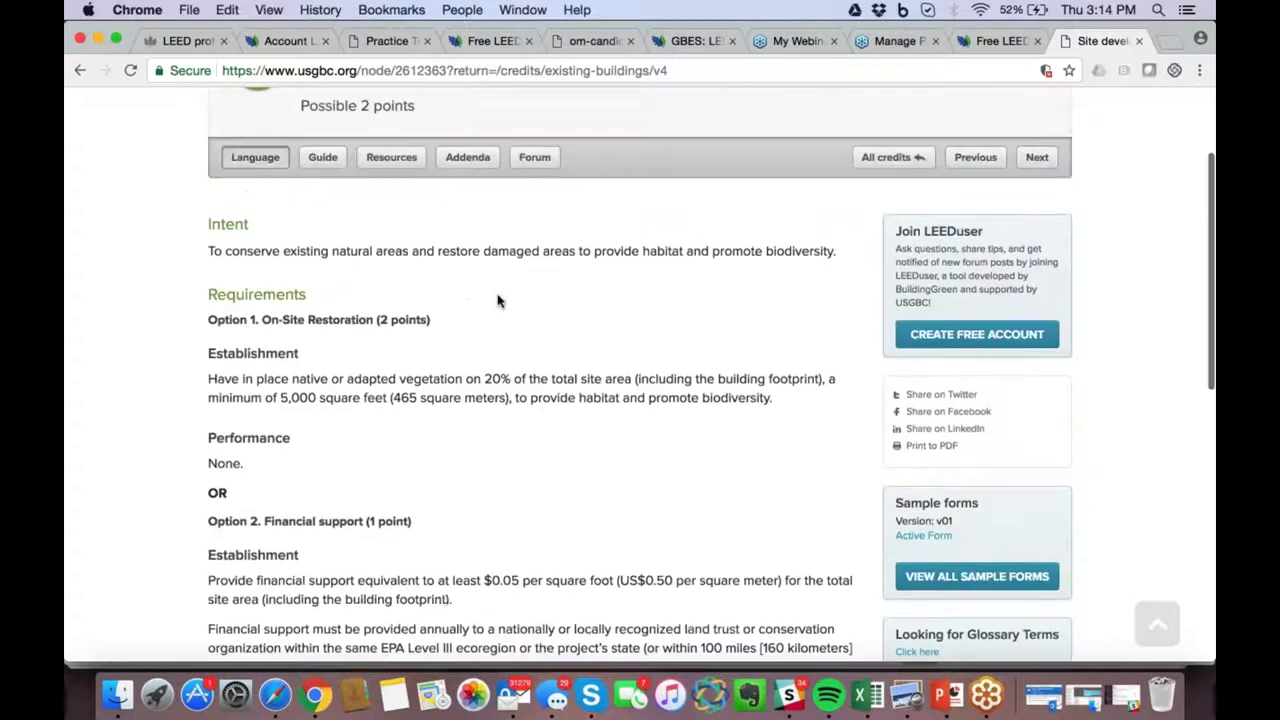
Open the Light pollution reduction credit from the credits list and review its fixture shielding and perimeter measurement options
{"action": "left_click", "coordinate": [80, 70]}
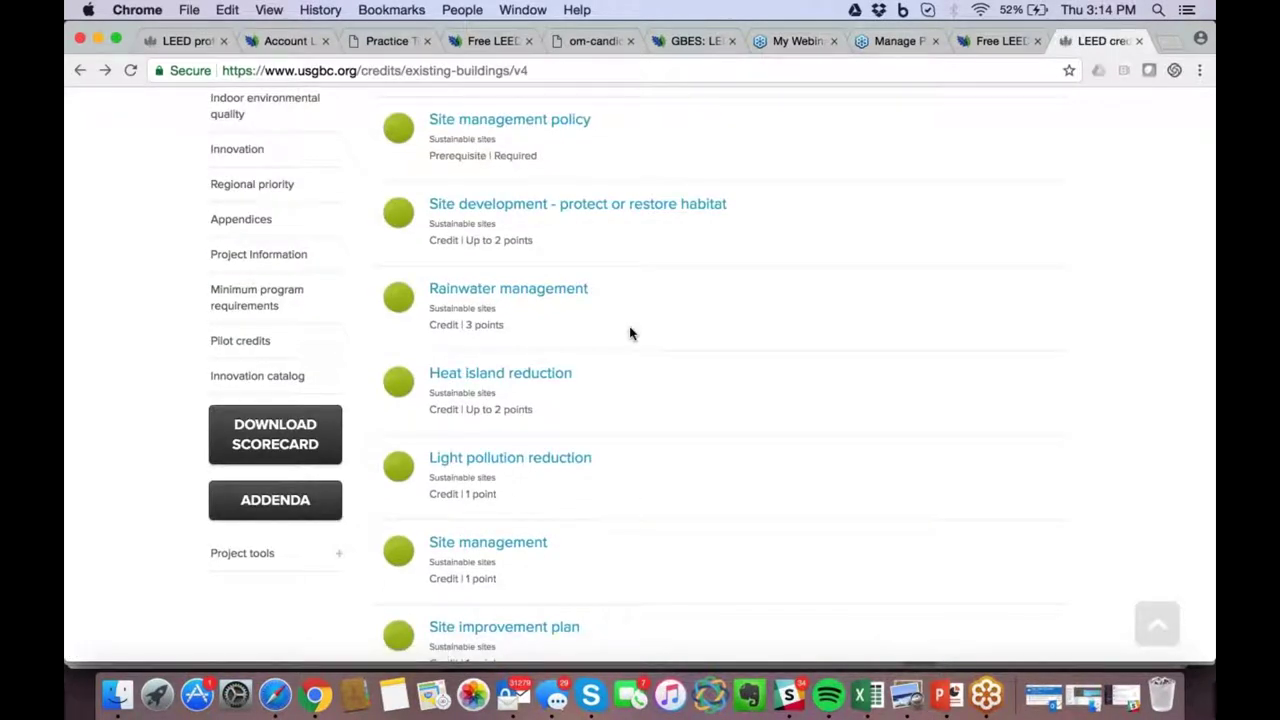
{"action": "scroll", "coordinate": [706, 368], "scroll_direction": "down", "scroll_amount": 2}
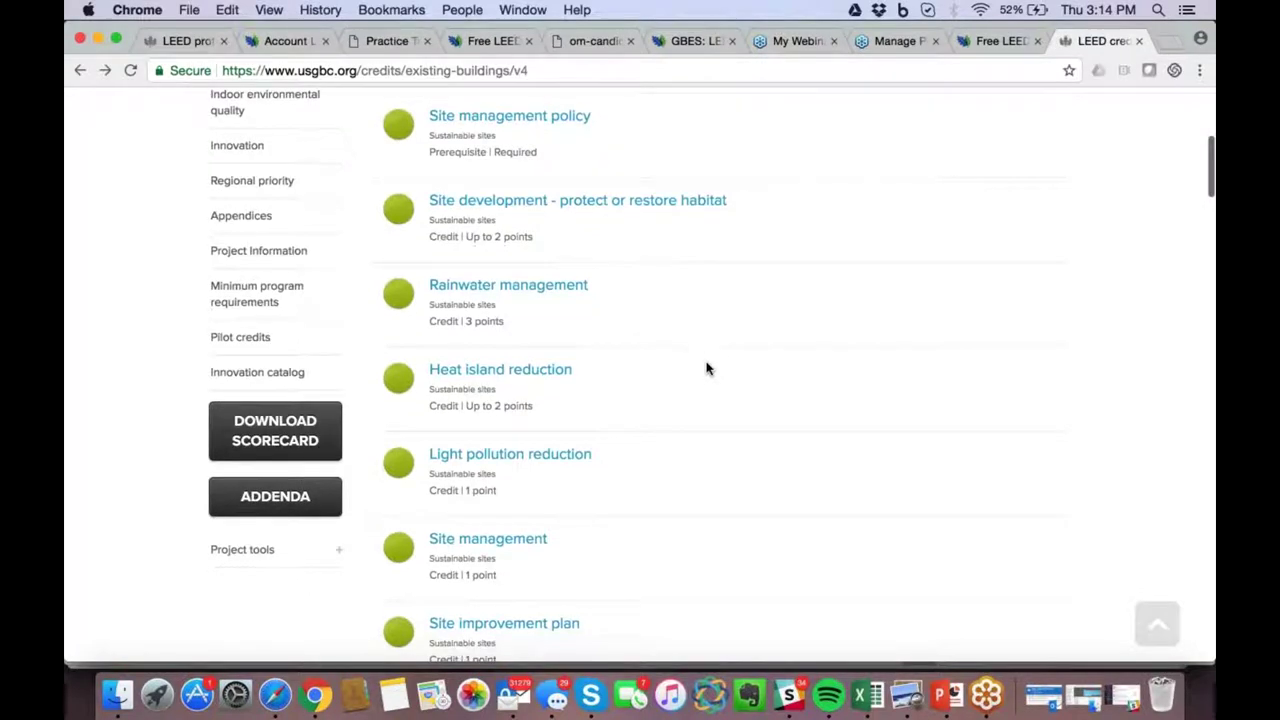
{"action": "scroll", "coordinate": [706, 368], "scroll_direction": "down", "scroll_amount": 2}
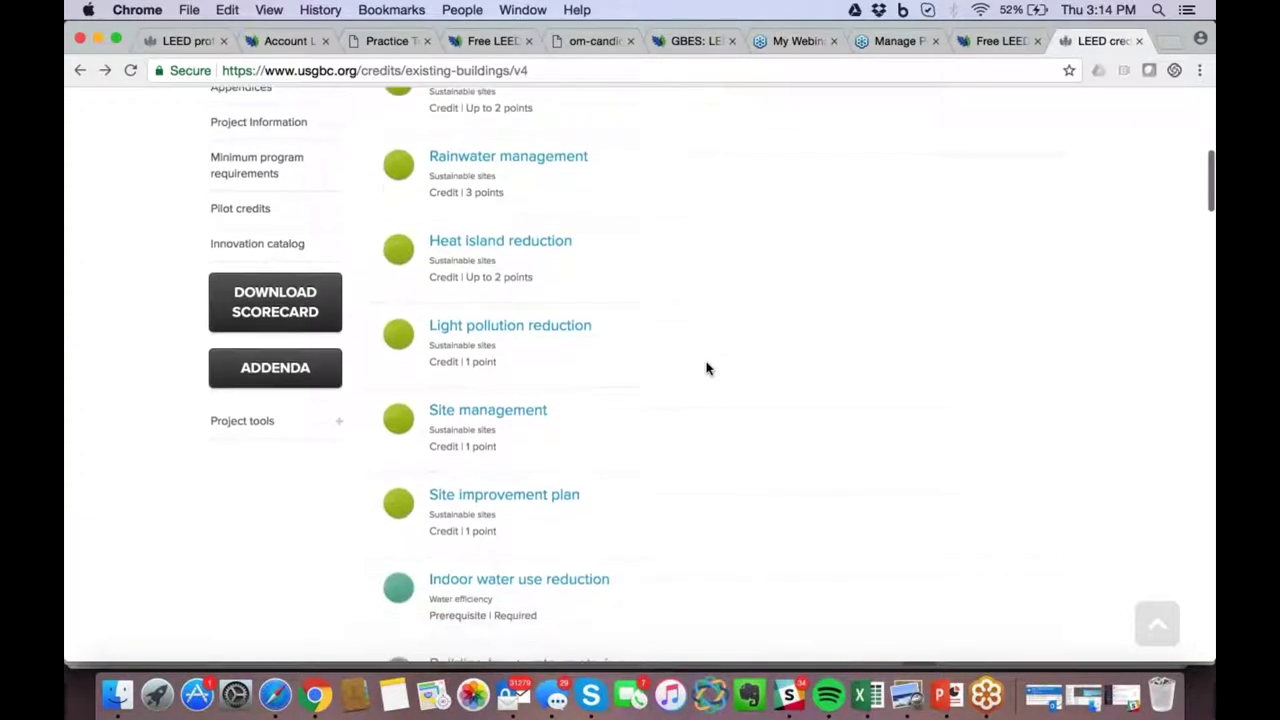
{"action": "left_click", "coordinate": [571, 323]}
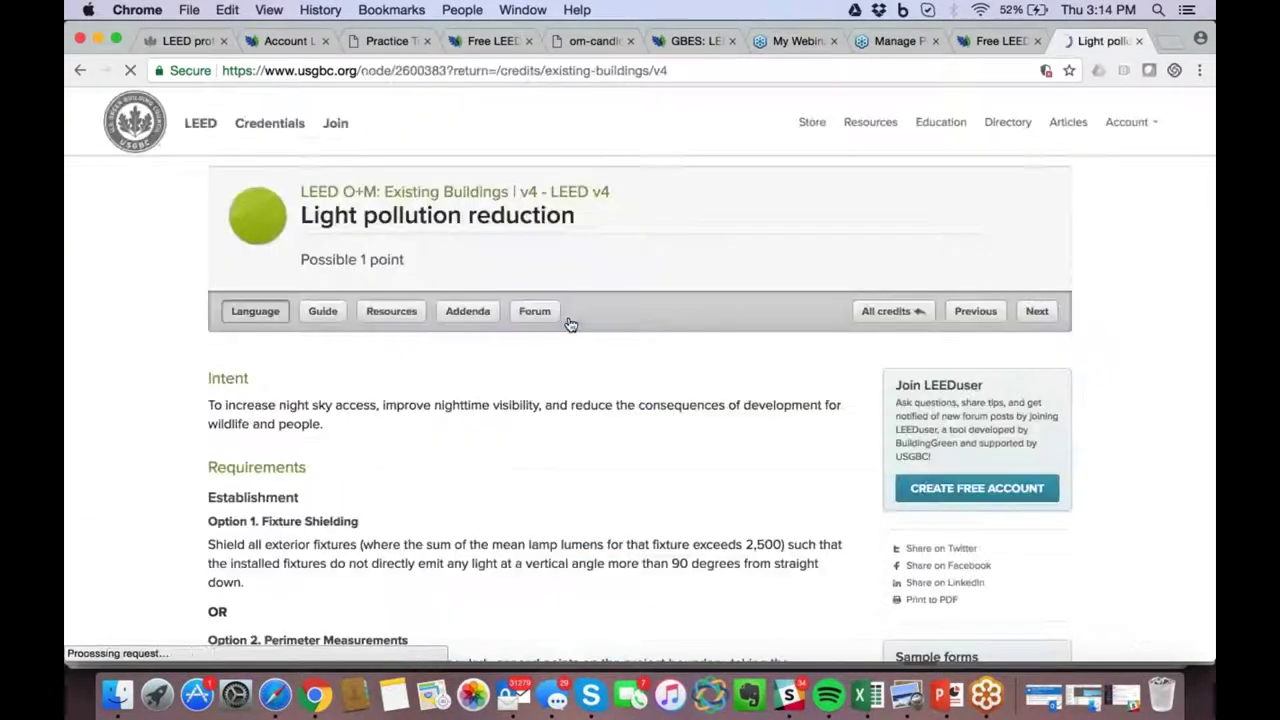
{"action": "scroll", "coordinate": [656, 521], "scroll_direction": "down", "scroll_amount": 5}
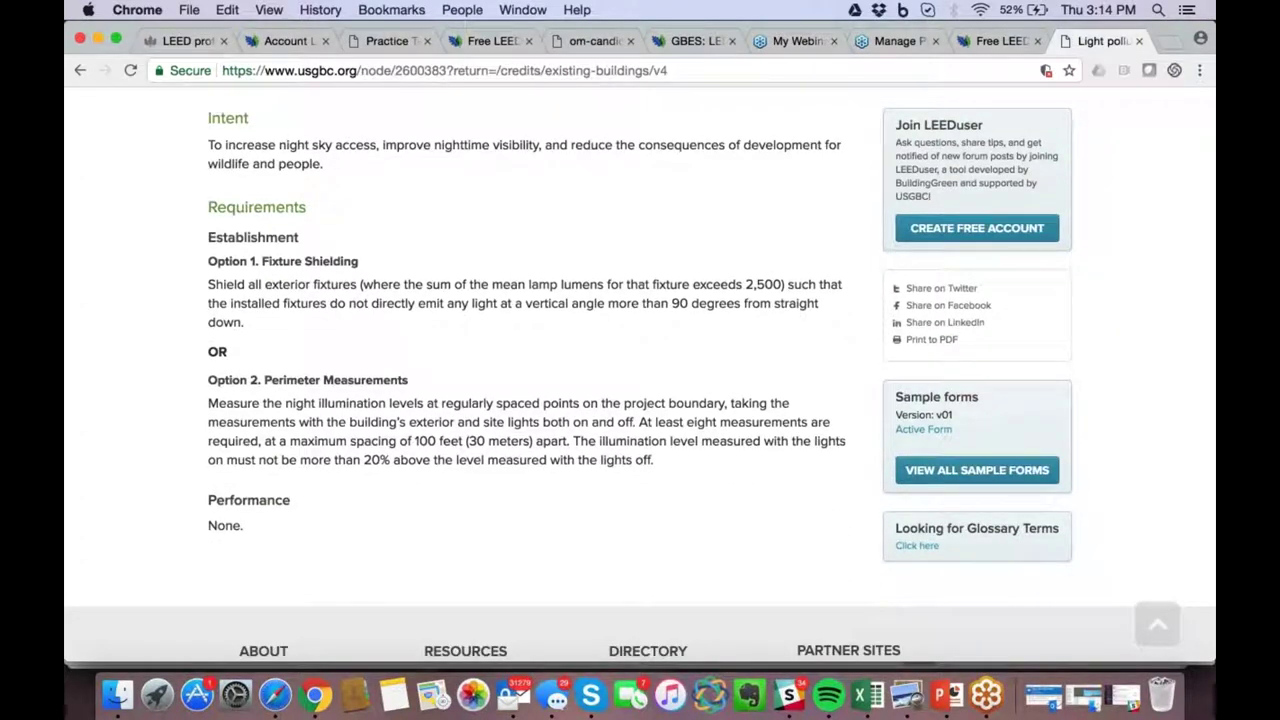
{"action": "scroll", "coordinate": [640, 378], "scroll_direction": "up", "scroll_amount": 1}
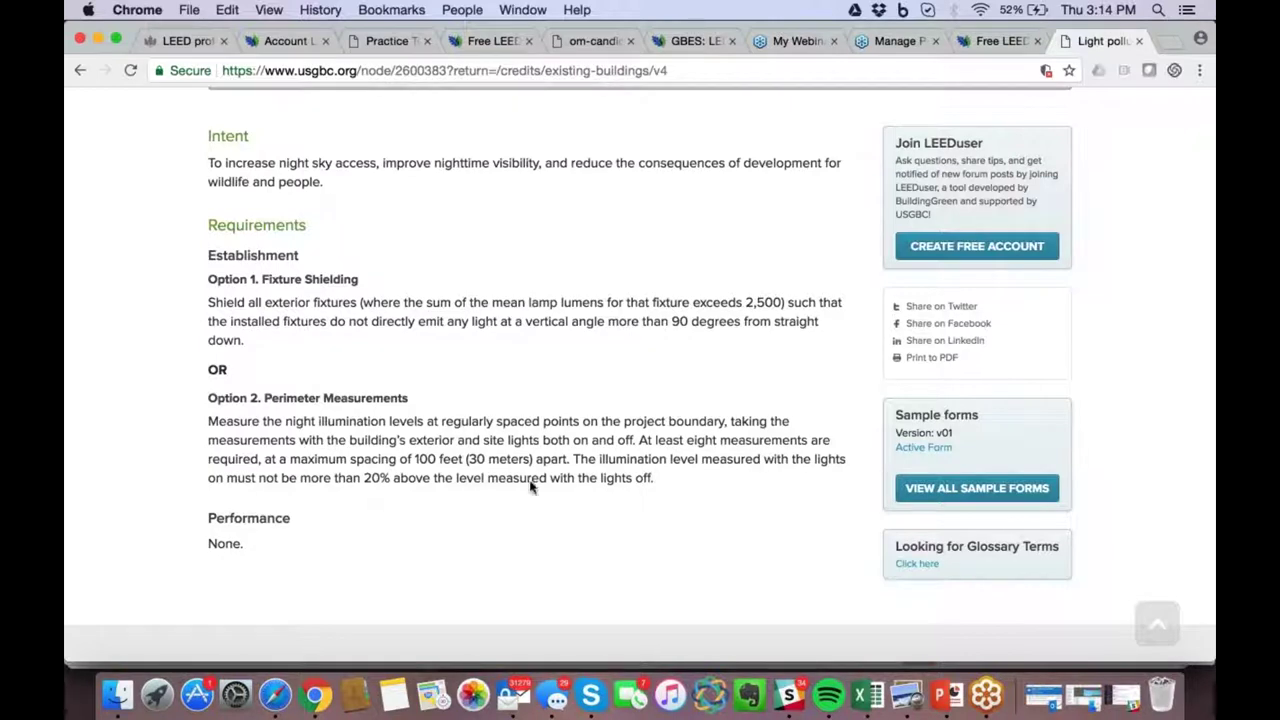
{"action": "scroll", "coordinate": [531, 486], "scroll_direction": "up", "scroll_amount": 3}
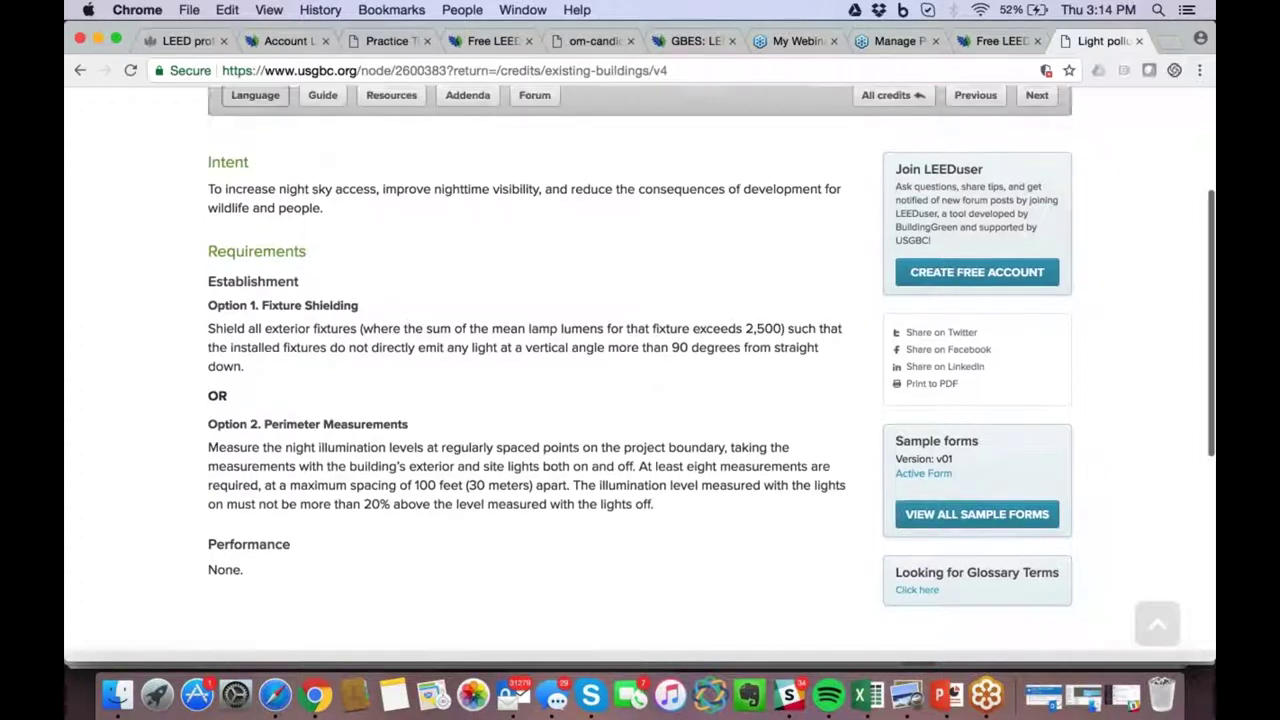
{"action": "scroll", "coordinate": [640, 374], "scroll_direction": "up", "scroll_amount": 2}
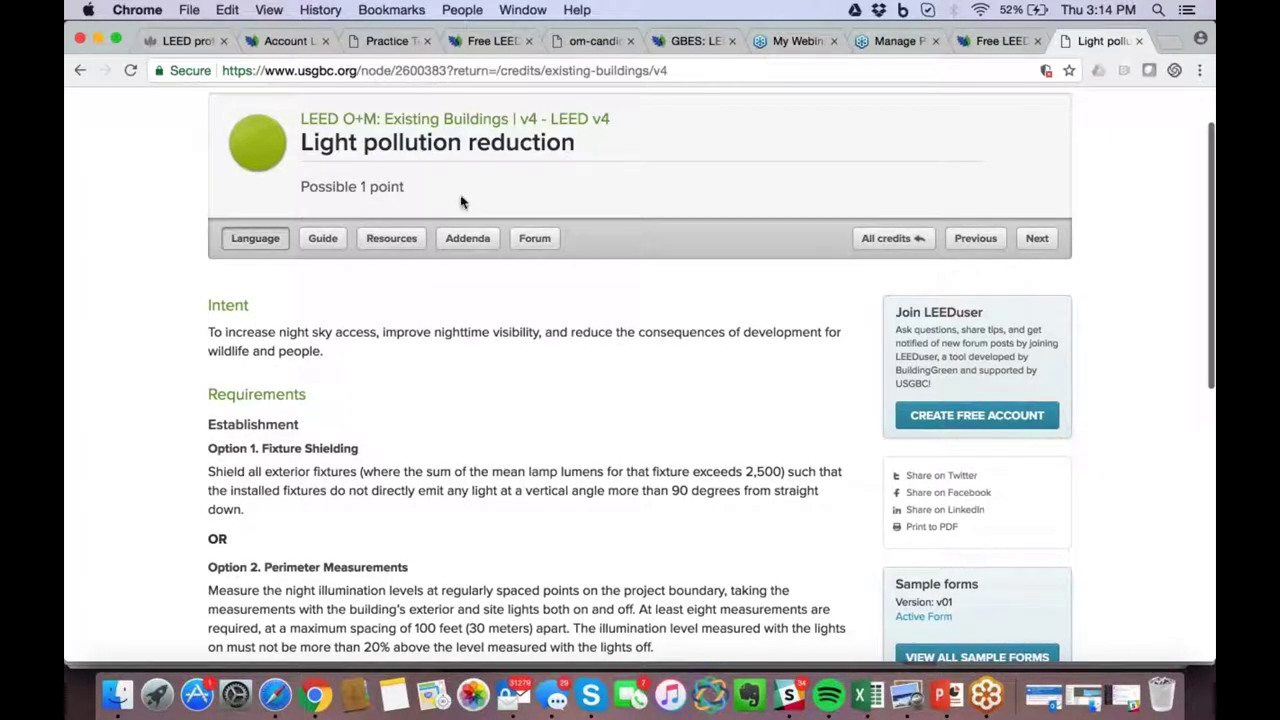
{"action": "scroll", "coordinate": [383, 355], "scroll_direction": "down", "scroll_amount": 1}
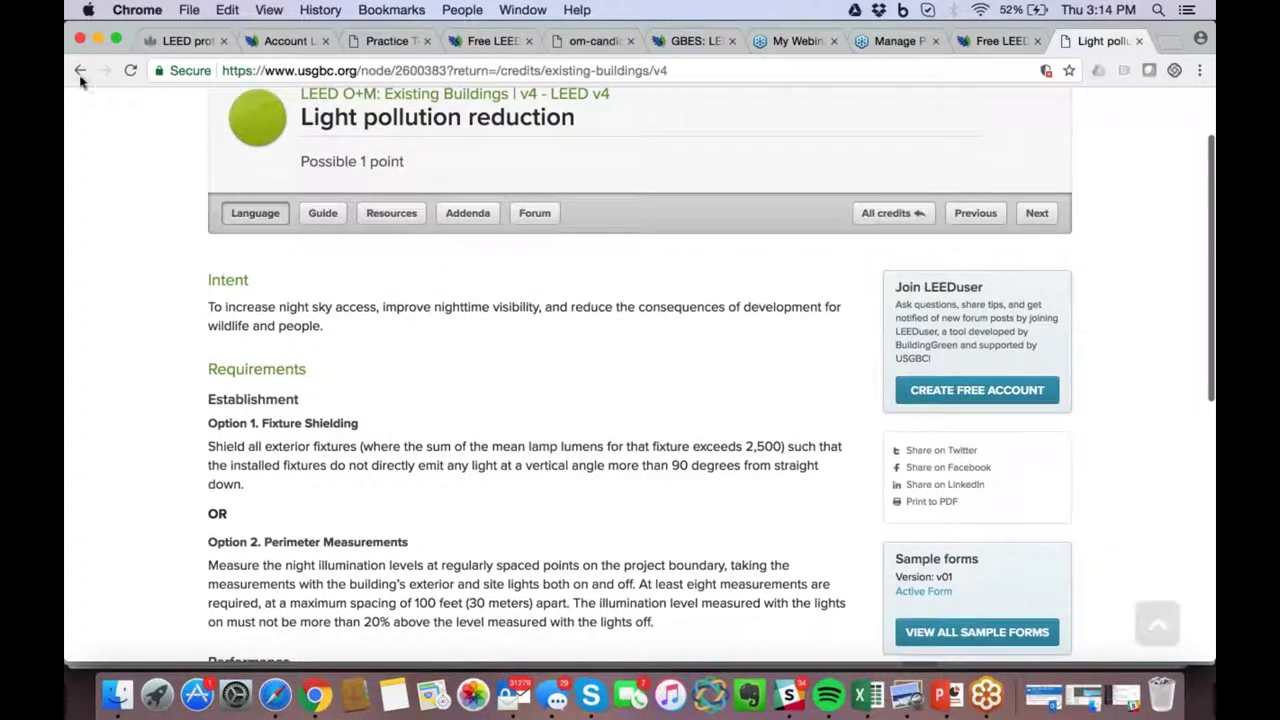
Return to the credits list and look over the Sustainable sites entries from Site management policy to Site improvement plan
{"action": "left_click", "coordinate": [80, 70]}
{"action": "scroll", "coordinate": [626, 289], "scroll_direction": "up", "scroll_amount": 3}
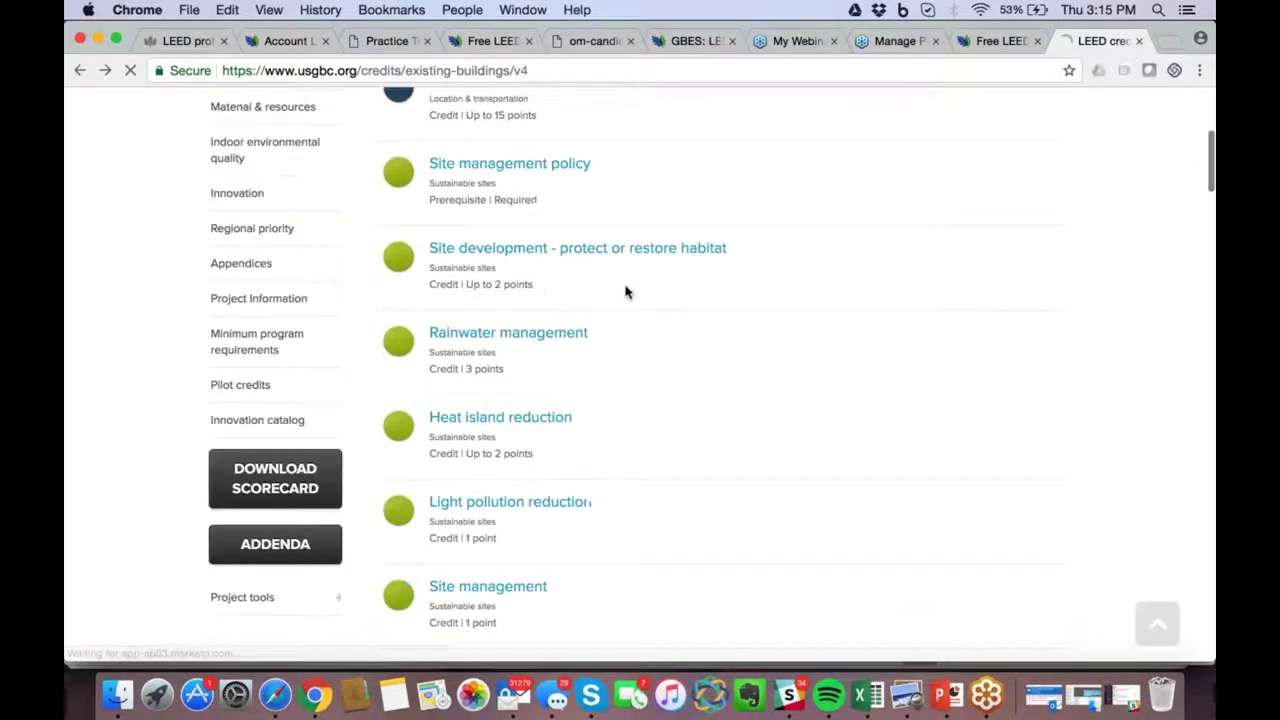
{"action": "scroll", "coordinate": [626, 289], "scroll_direction": "down", "scroll_amount": 1}
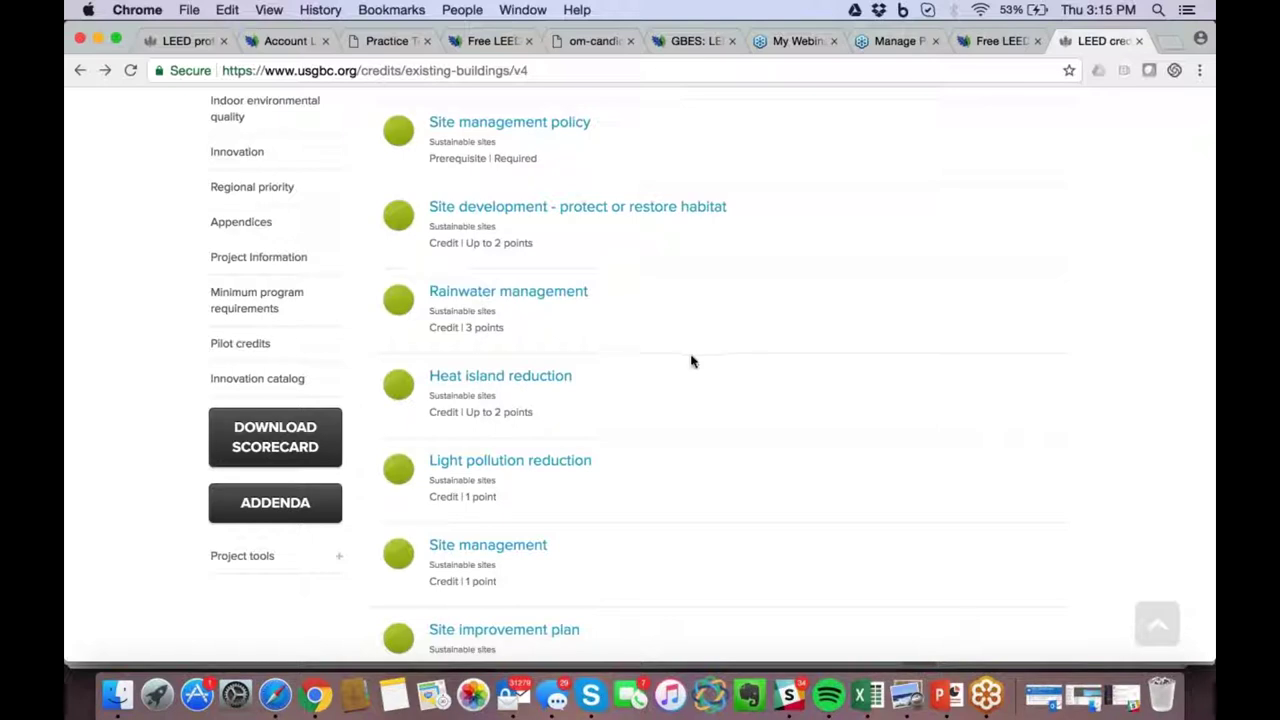
{"action": "scroll", "coordinate": [691, 361], "scroll_direction": "down", "scroll_amount": 1}
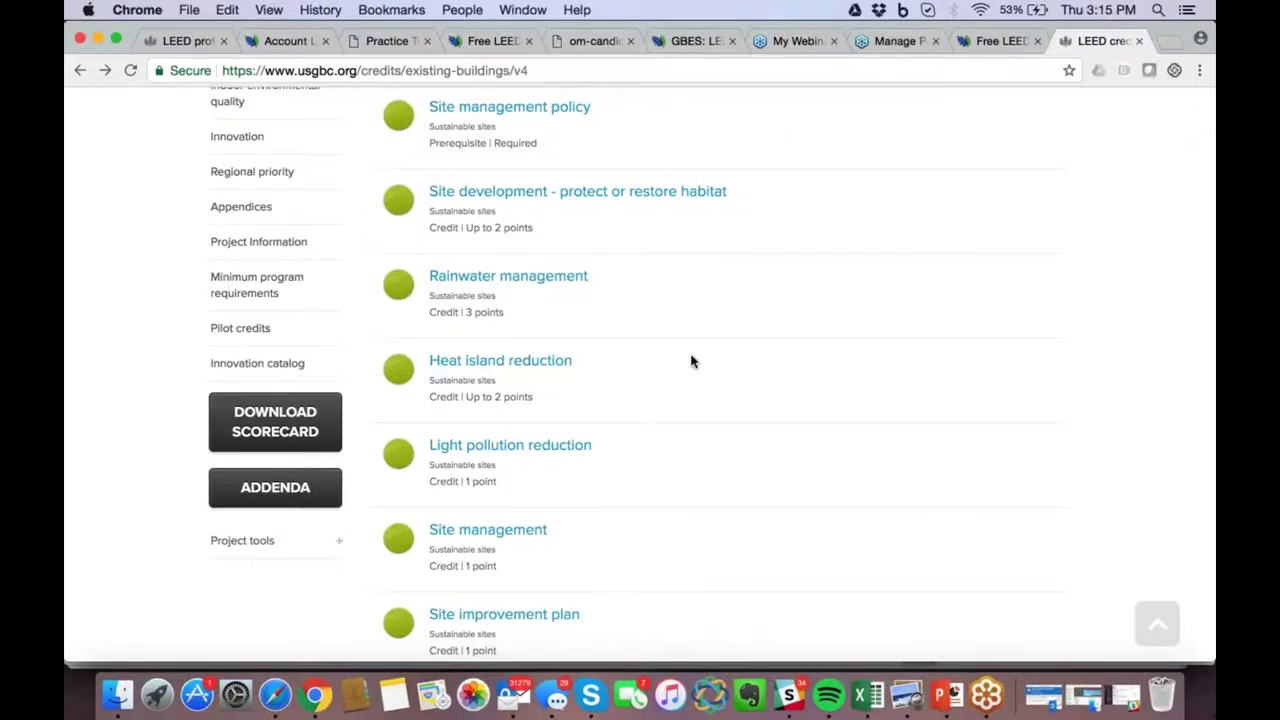
Switch to the Excel checklist and review the Sustainable Sites rows, continuing down to the Water Efficiency section
{"action": "key", "text": "ctrl+Up"}
{"action": "left_click", "coordinate": [380, 333]}
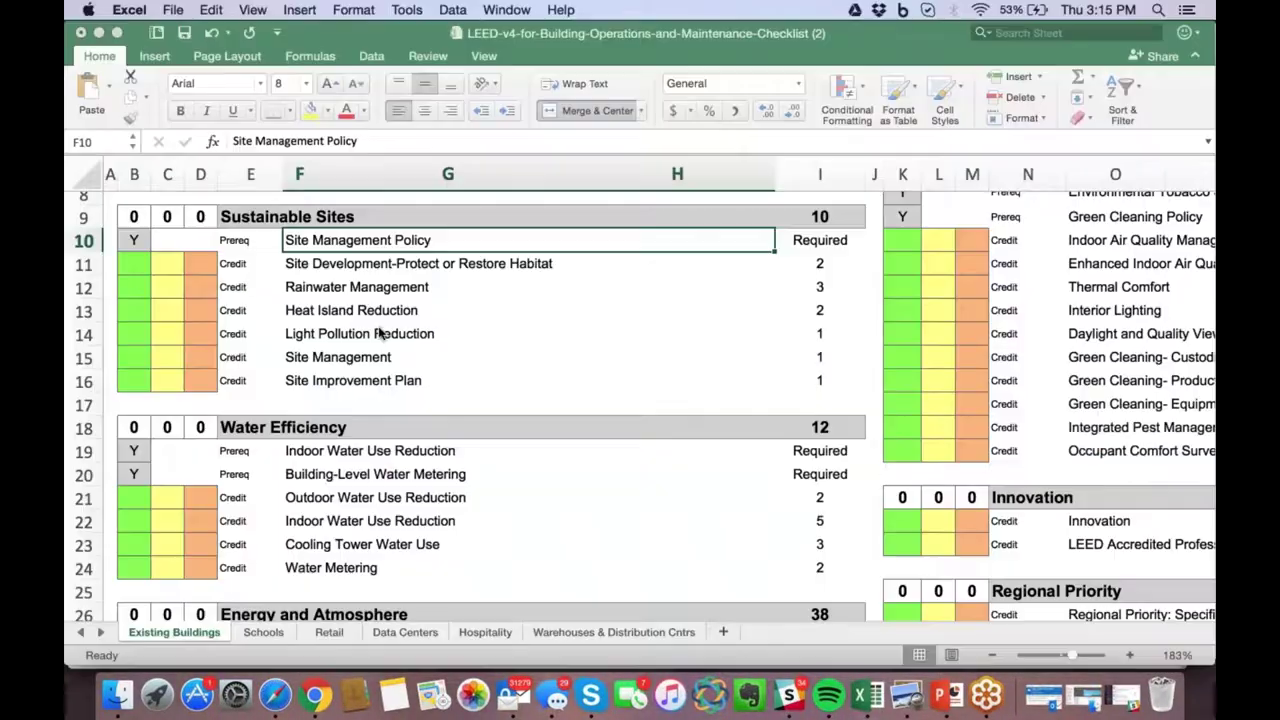
{"action": "scroll", "coordinate": [472, 368], "scroll_direction": "up", "scroll_amount": 1}
{"action": "scroll", "coordinate": [472, 369], "scroll_direction": "down", "scroll_amount": 1}
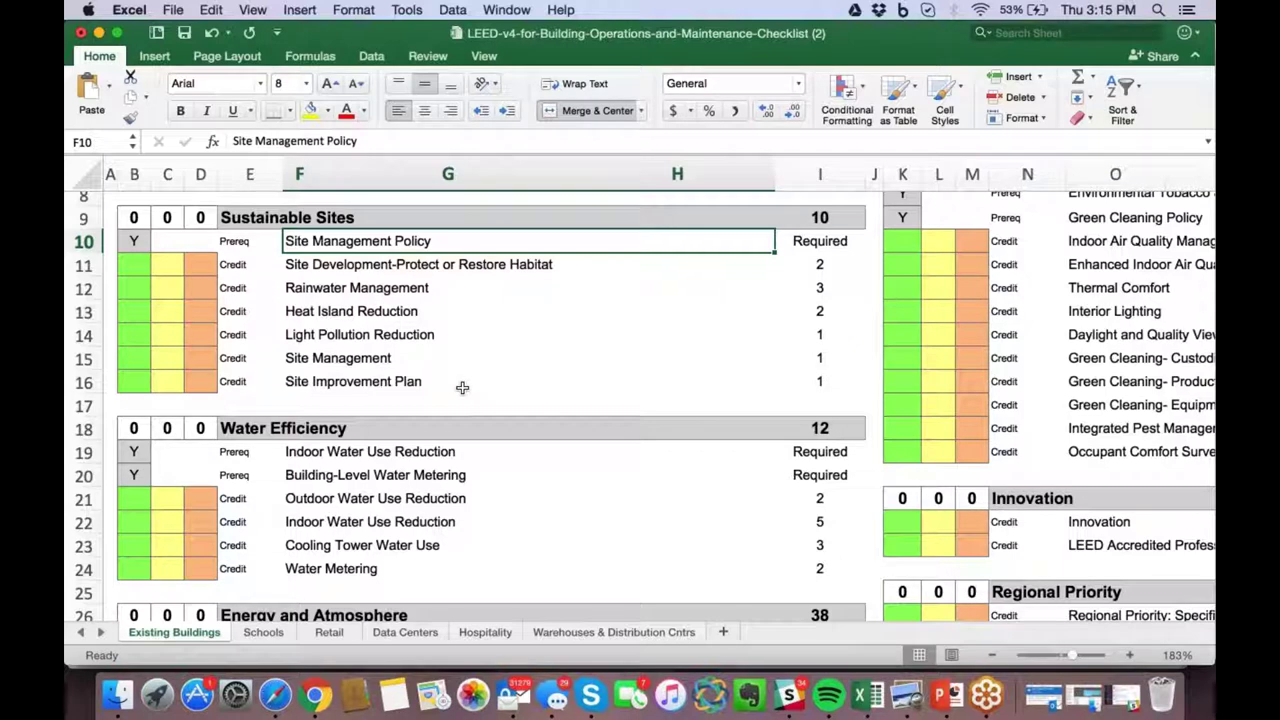
{"action": "scroll", "coordinate": [462, 387], "scroll_direction": "down", "scroll_amount": 1}
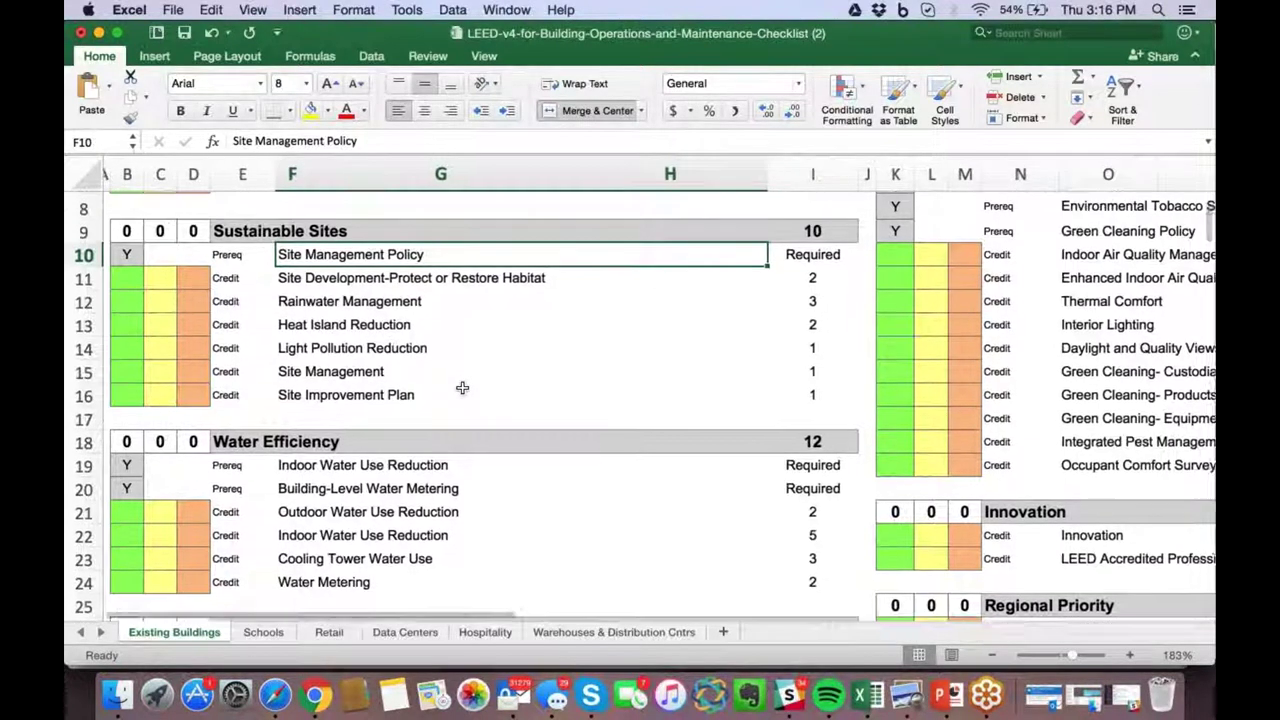
{"action": "scroll", "coordinate": [462, 387], "scroll_direction": "up", "scroll_amount": 1}
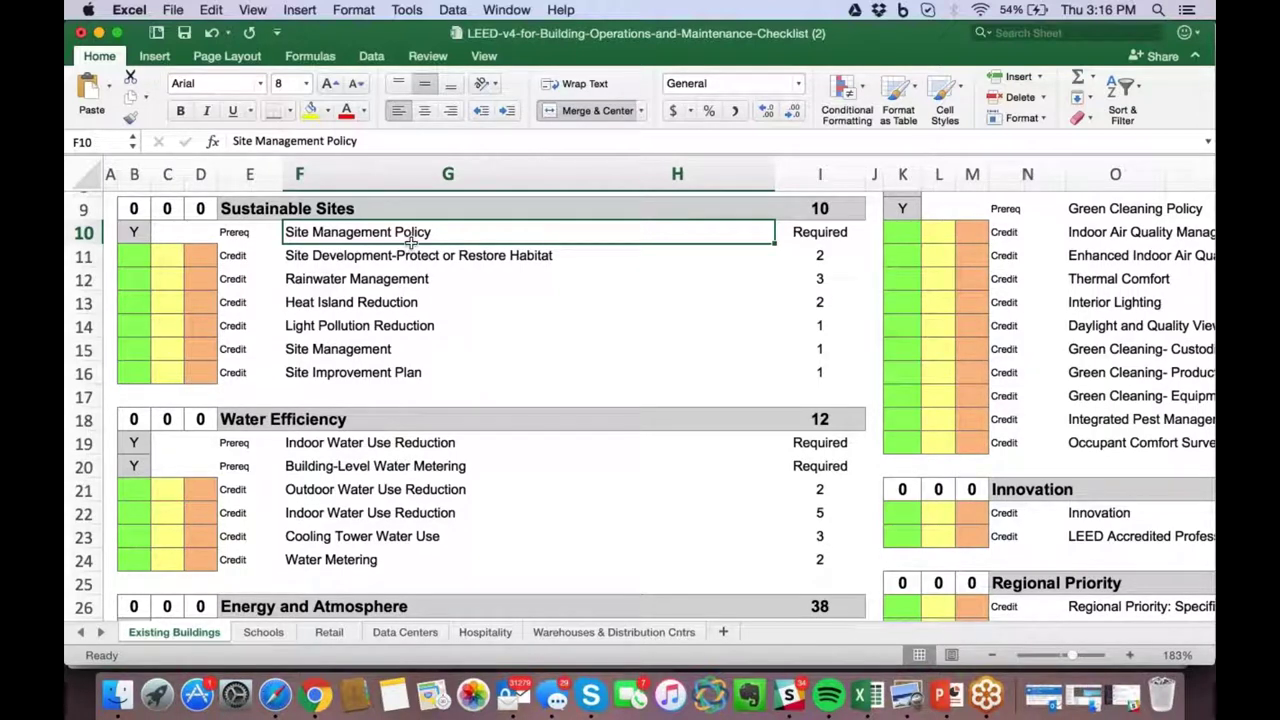
{"action": "scroll", "coordinate": [405, 438], "scroll_direction": "down", "scroll_amount": 8}
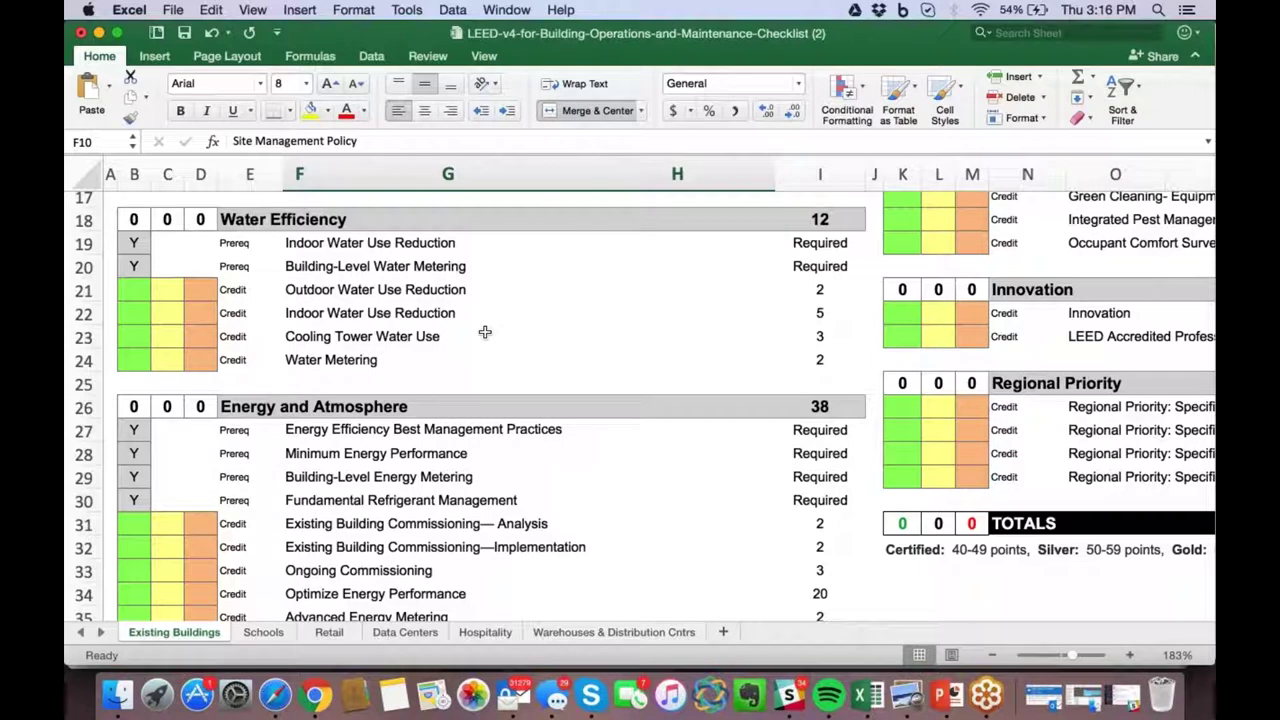
Switch back to Chrome and review the Water efficiency prerequisites and credits in the credits list
{"action": "key", "text": "ctrl+Up"}
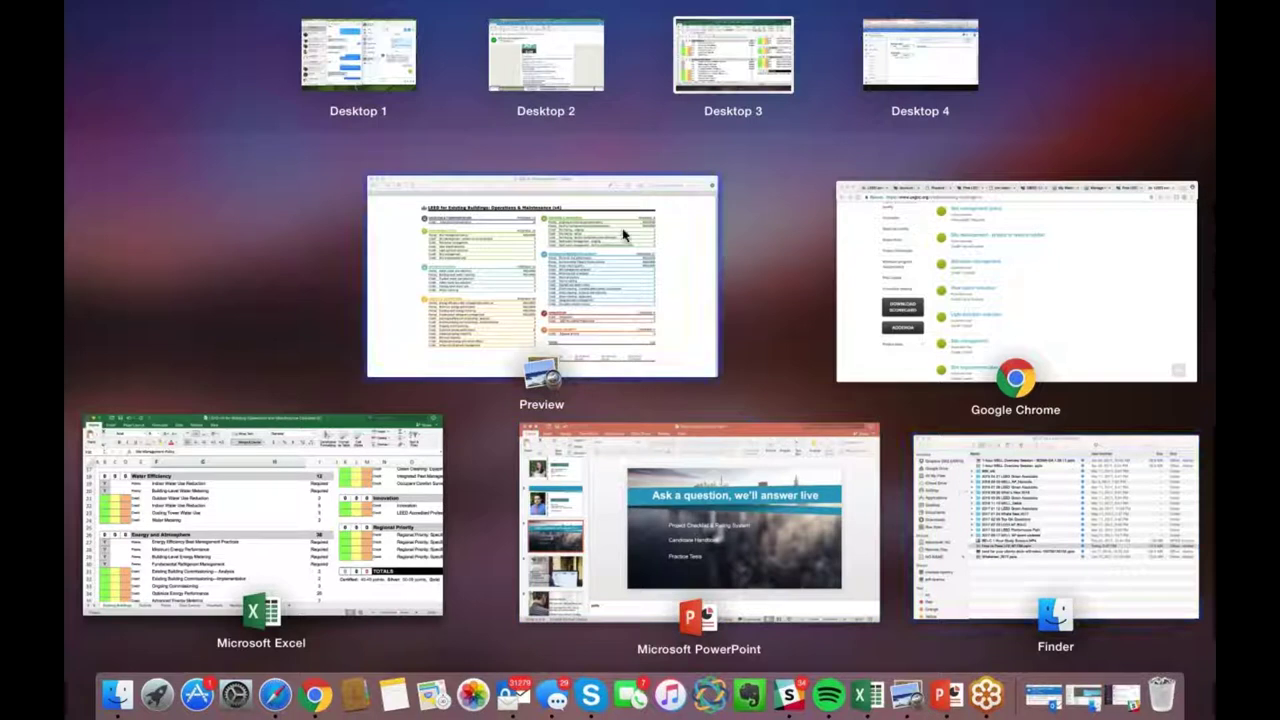
{"action": "left_click", "coordinate": [1010, 280]}
{"action": "scroll", "coordinate": [700, 400], "scroll_direction": "down", "scroll_amount": 3}
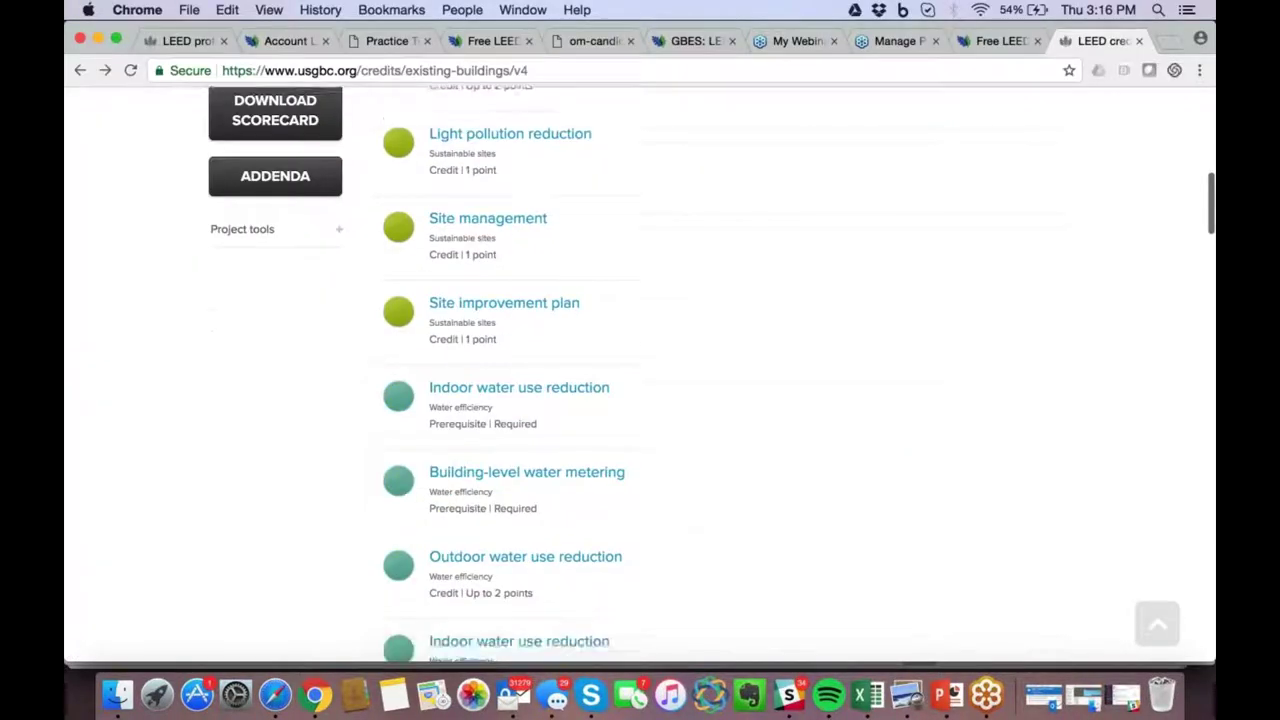
{"action": "scroll", "coordinate": [593, 199], "scroll_direction": "down", "scroll_amount": 3}
{"action": "scroll", "coordinate": [593, 199], "scroll_direction": "down", "scroll_amount": 1}
{"action": "scroll", "coordinate": [600, 195], "scroll_direction": "up", "scroll_amount": 1}
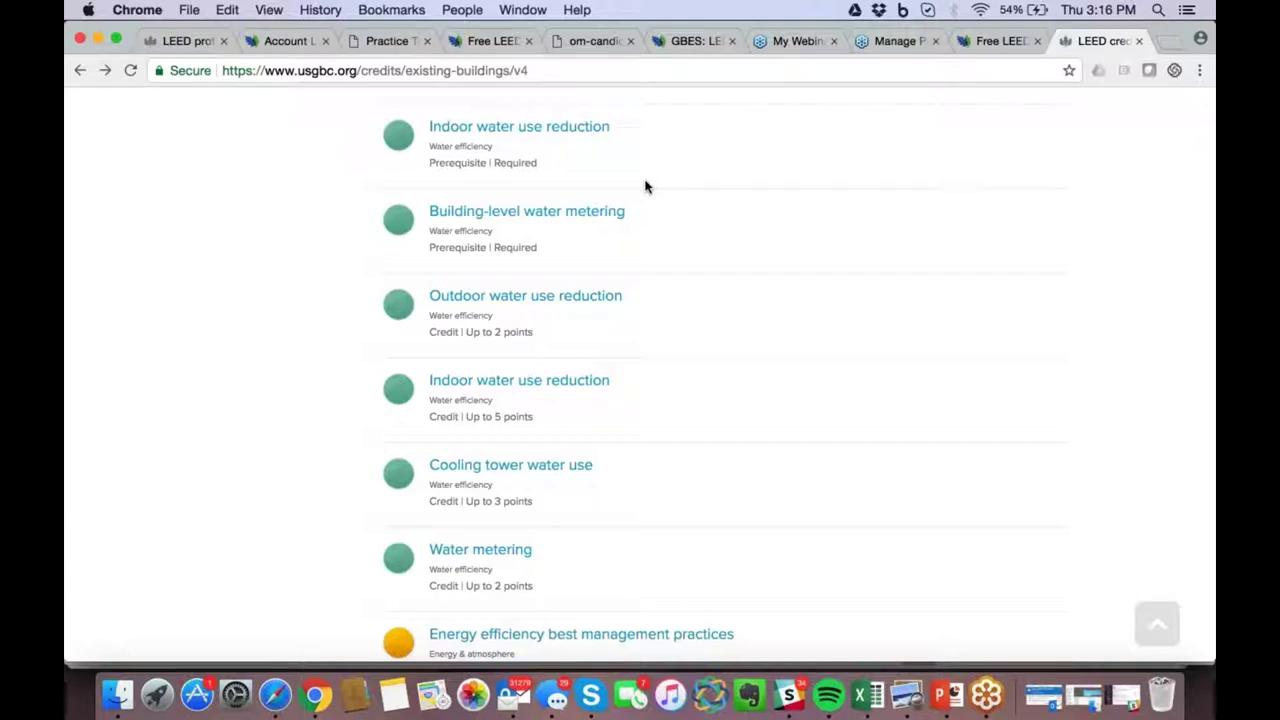
Switch to the Excel checklist and select the point values of the four Water Efficiency credits, ending on Outdoor Water Use Reduction
{"action": "key", "text": "ctrl+Up"}
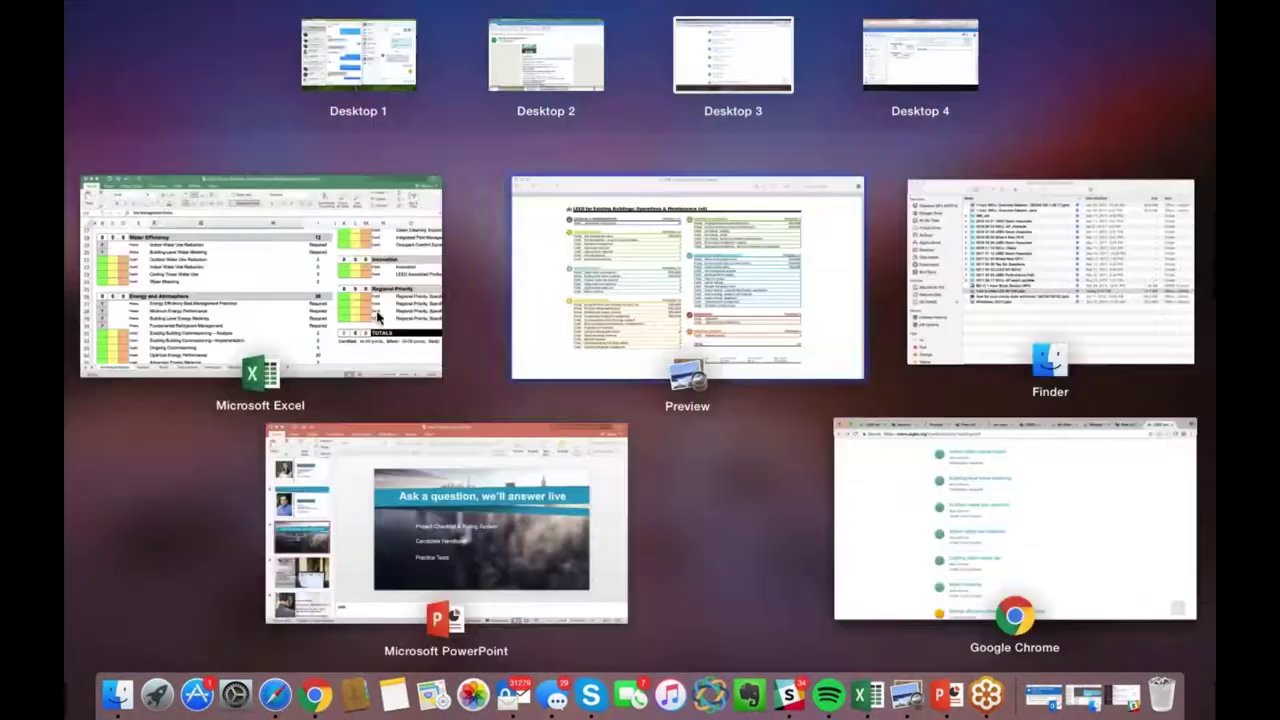
{"action": "left_click", "coordinate": [413, 294]}
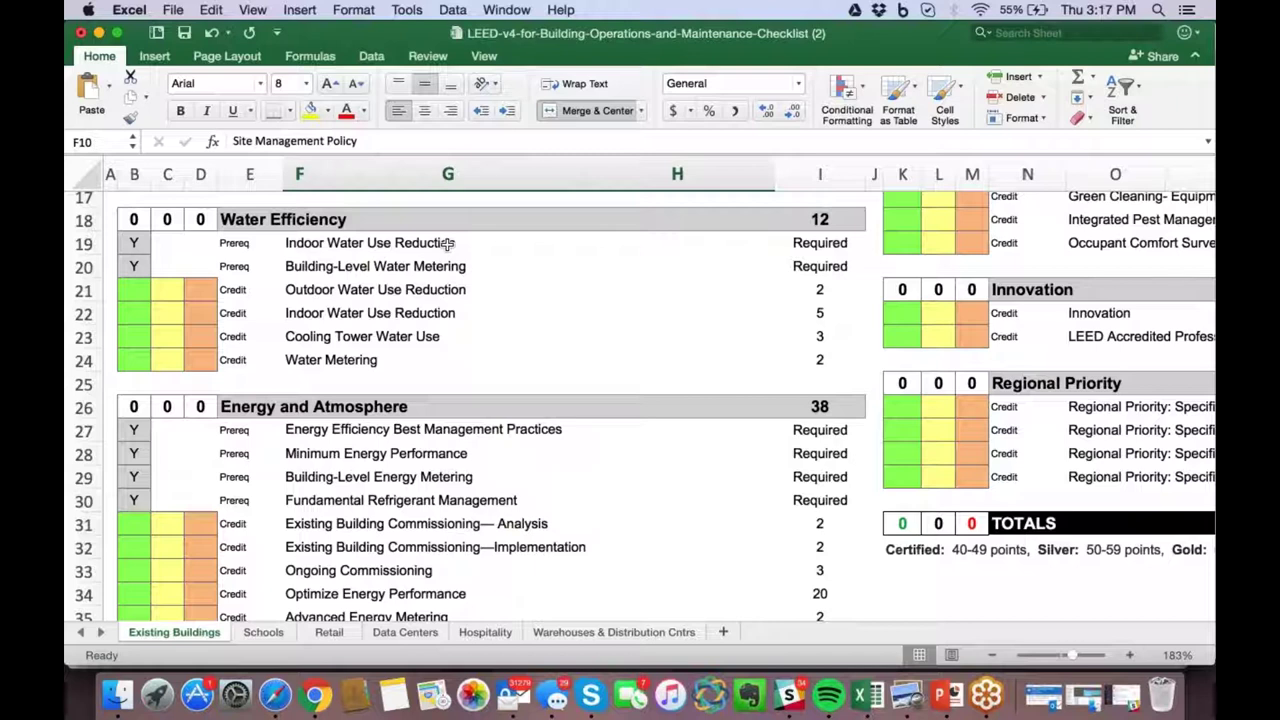
{"action": "left_click", "coordinate": [821, 288]}
{"action": "left_click_drag", "start_coordinate": [817, 314], "coordinate": [815, 357]}
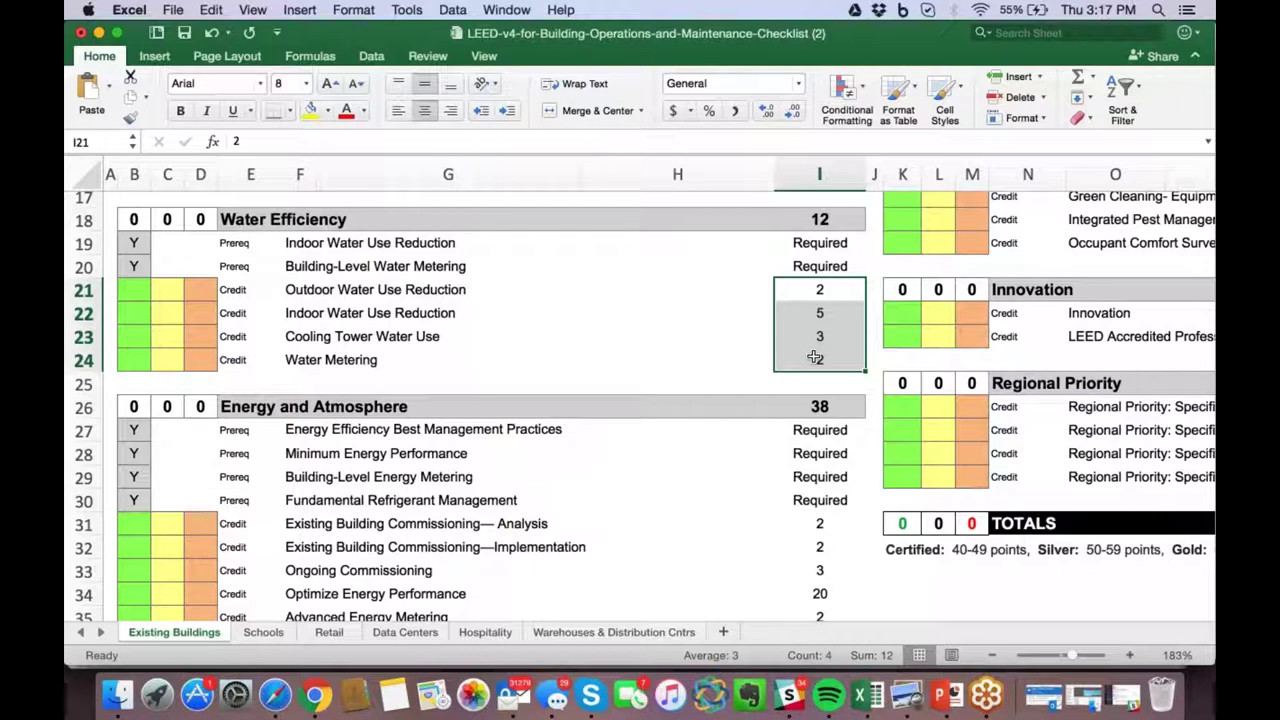
{"action": "left_click", "coordinate": [819, 290]}
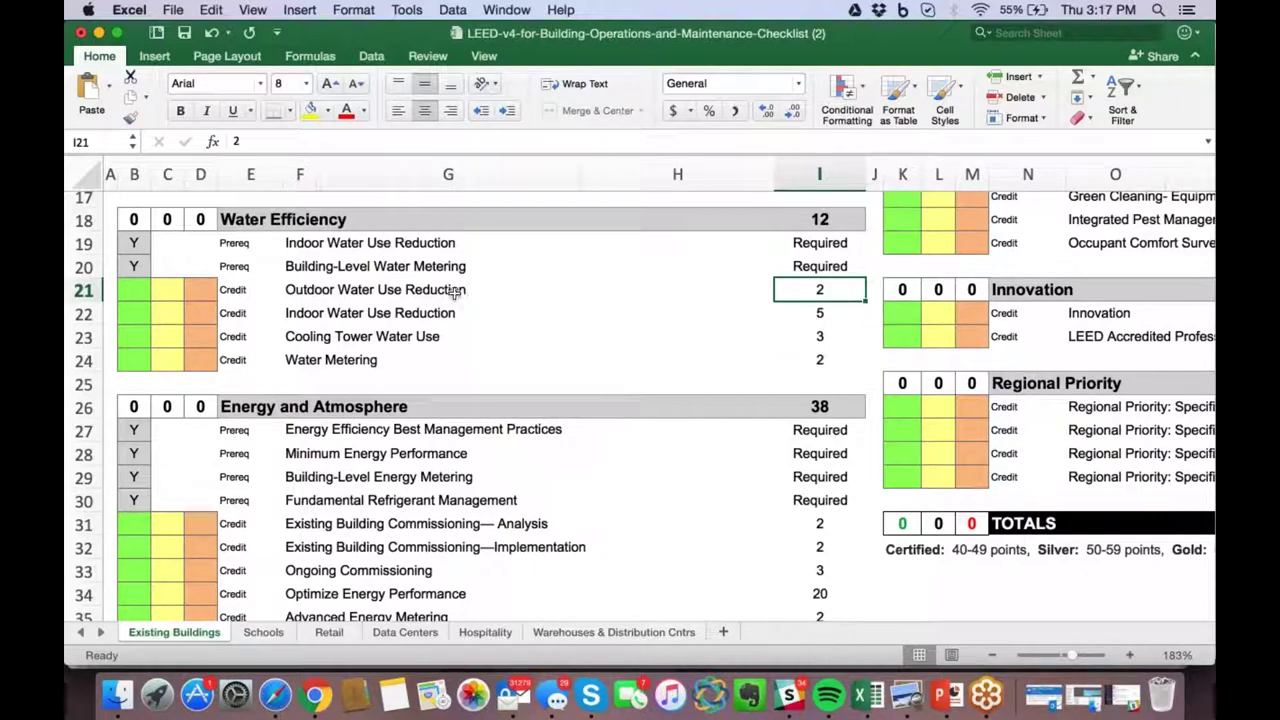
Go through the Water Efficiency prerequisite and credit names in the checklist, ending on Cooling Tower Water Use
{"action": "left_click", "coordinate": [398, 243]}
{"action": "left_click_drag", "start_coordinate": [398, 243], "coordinate": [398, 257]}
{"action": "left_click", "coordinate": [388, 288]}
{"action": "key", "text": "Down"}
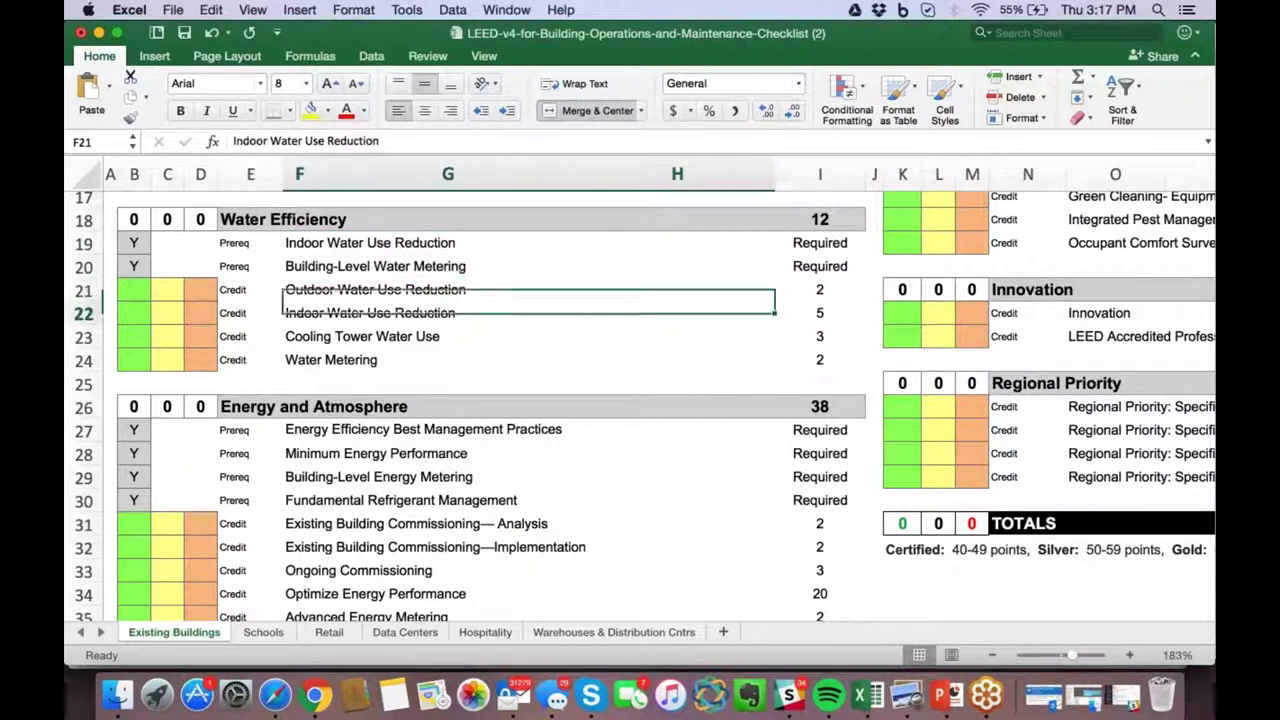
{"action": "key", "text": "Down"}
{"action": "key", "text": "Down"}
{"action": "key", "text": "Up"}
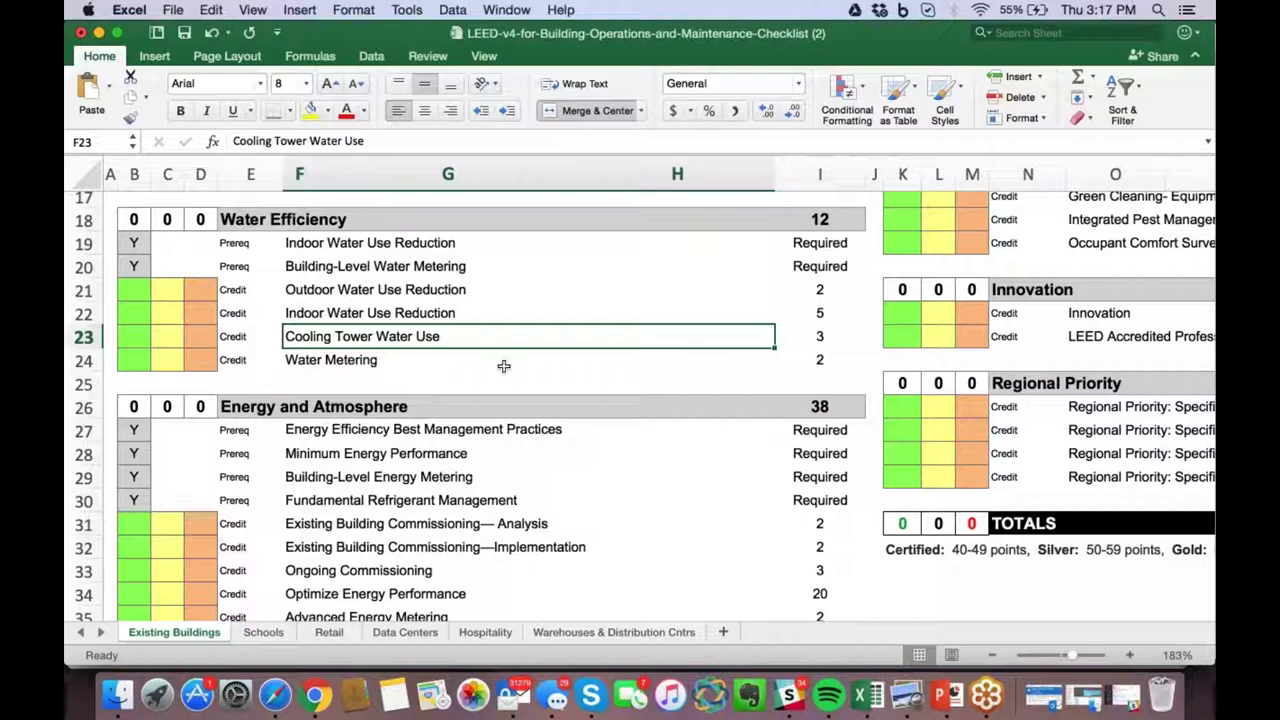
Switch back to Chrome, open the Cooling tower water use credit, and read its intent and Table 1 concentration limits
{"action": "key", "text": "ctrl+Up"}
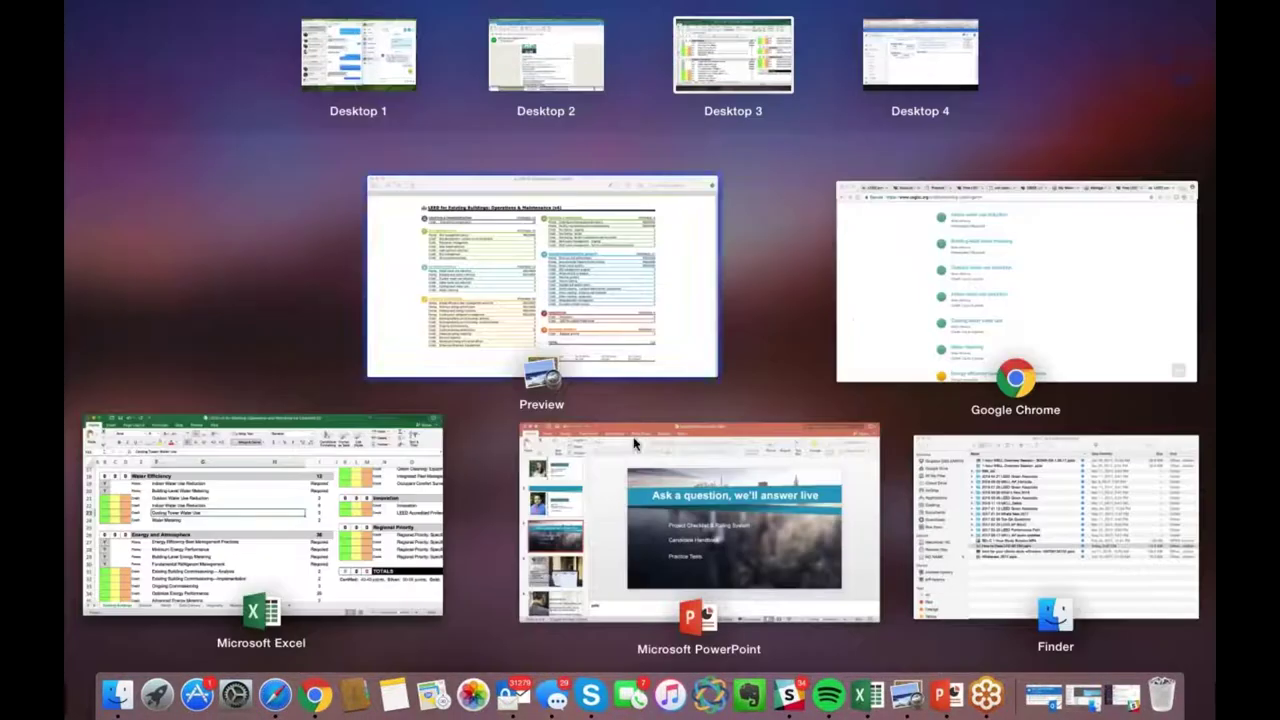
{"action": "left_click", "coordinate": [857, 309]}
{"action": "left_click", "coordinate": [516, 463]}
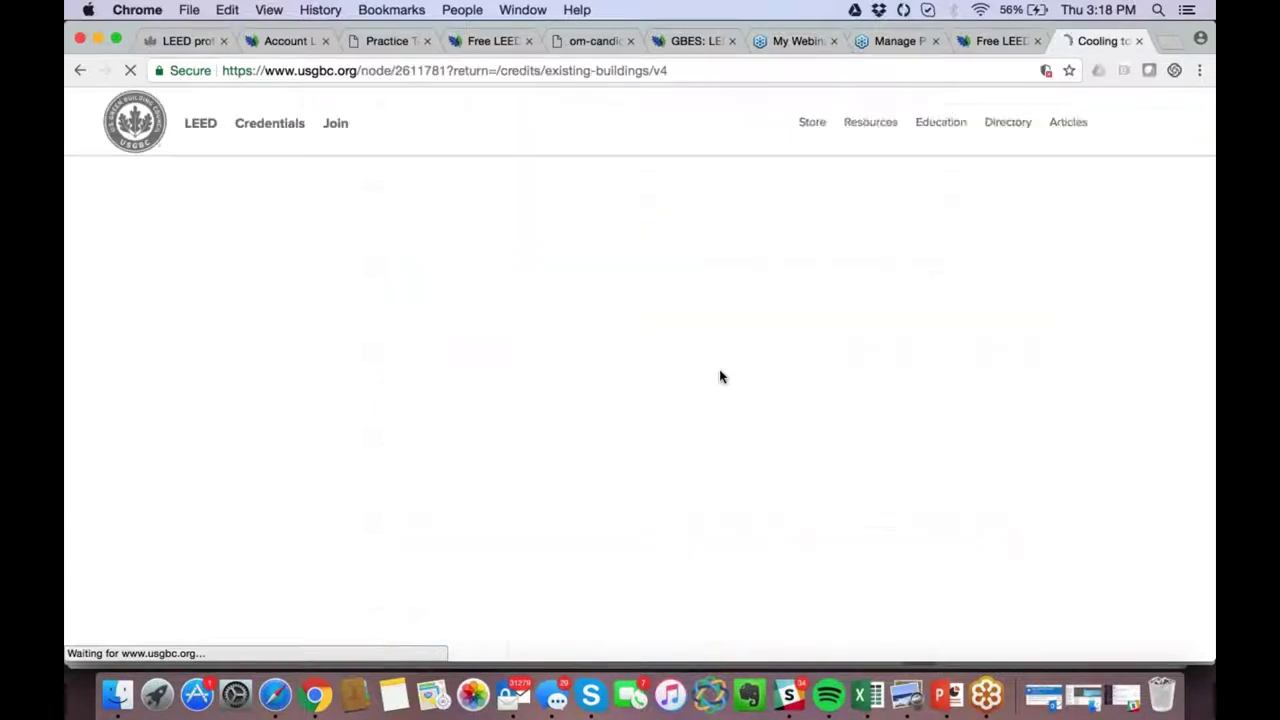
{"action": "scroll", "coordinate": [719, 376], "scroll_direction": "down", "scroll_amount": 3}
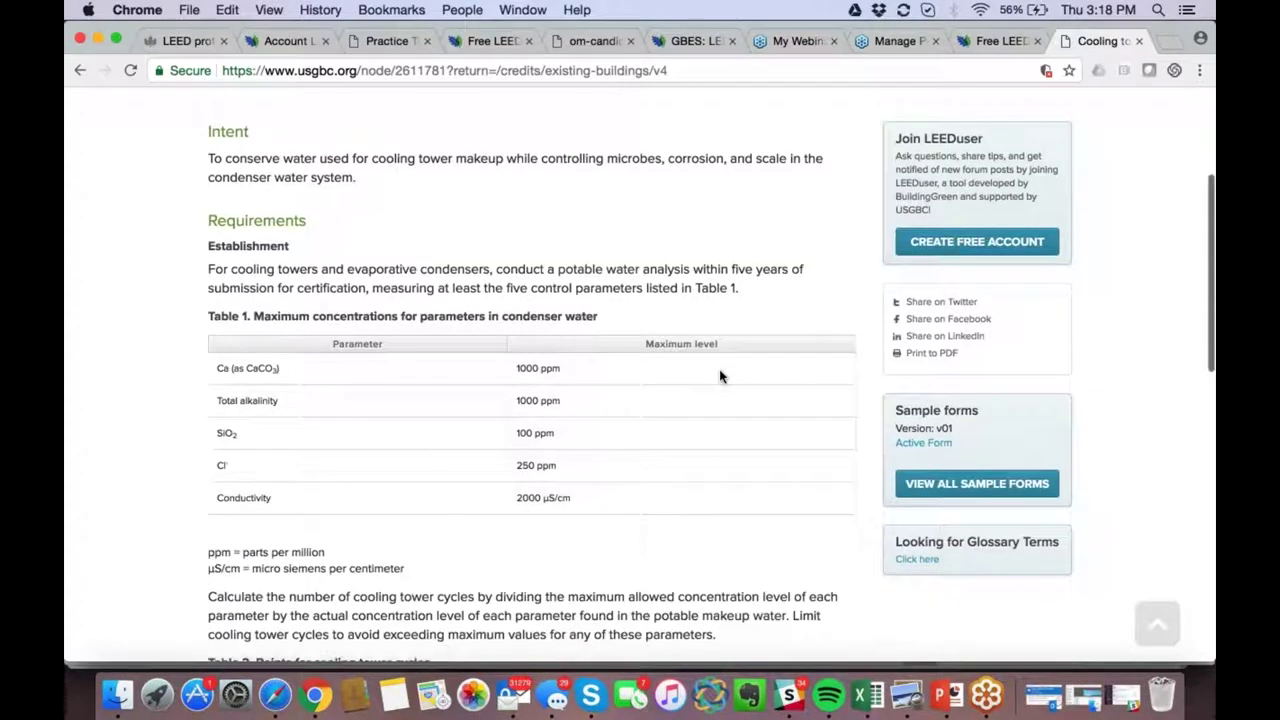
{"action": "scroll", "coordinate": [719, 376], "scroll_direction": "down", "scroll_amount": 2}
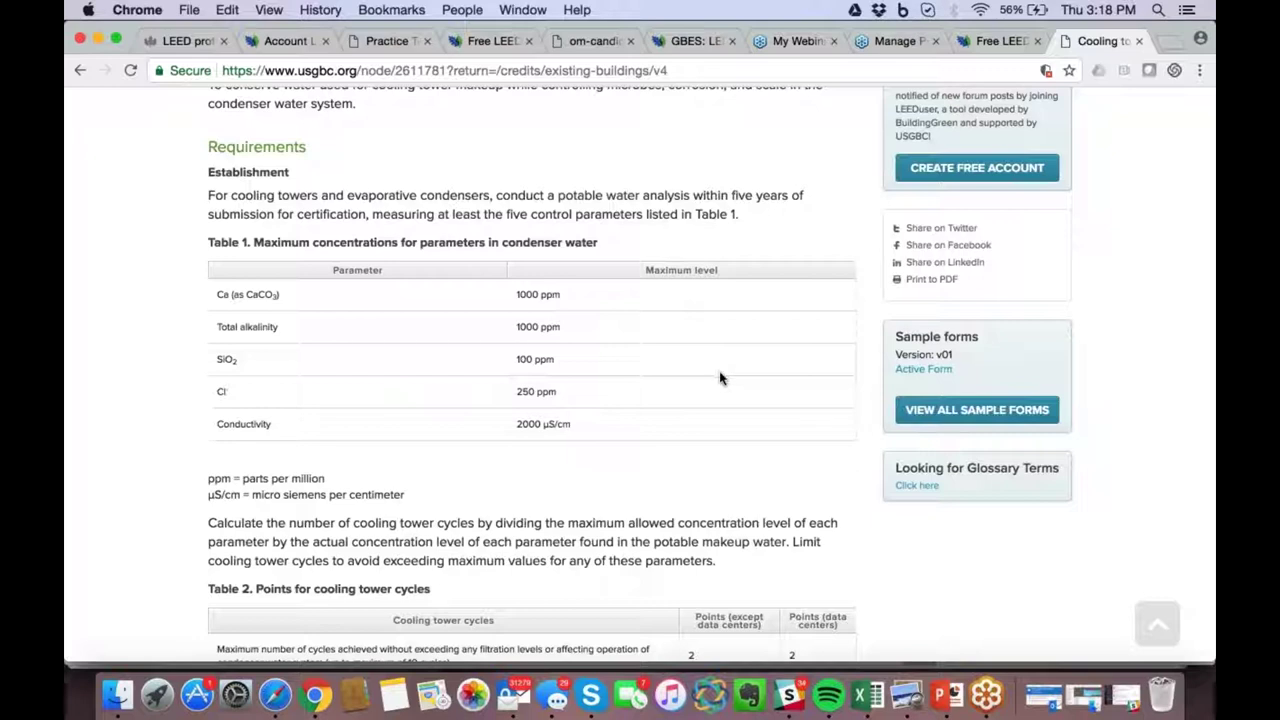
{"action": "scroll", "coordinate": [727, 475], "scroll_direction": "down", "scroll_amount": 2}
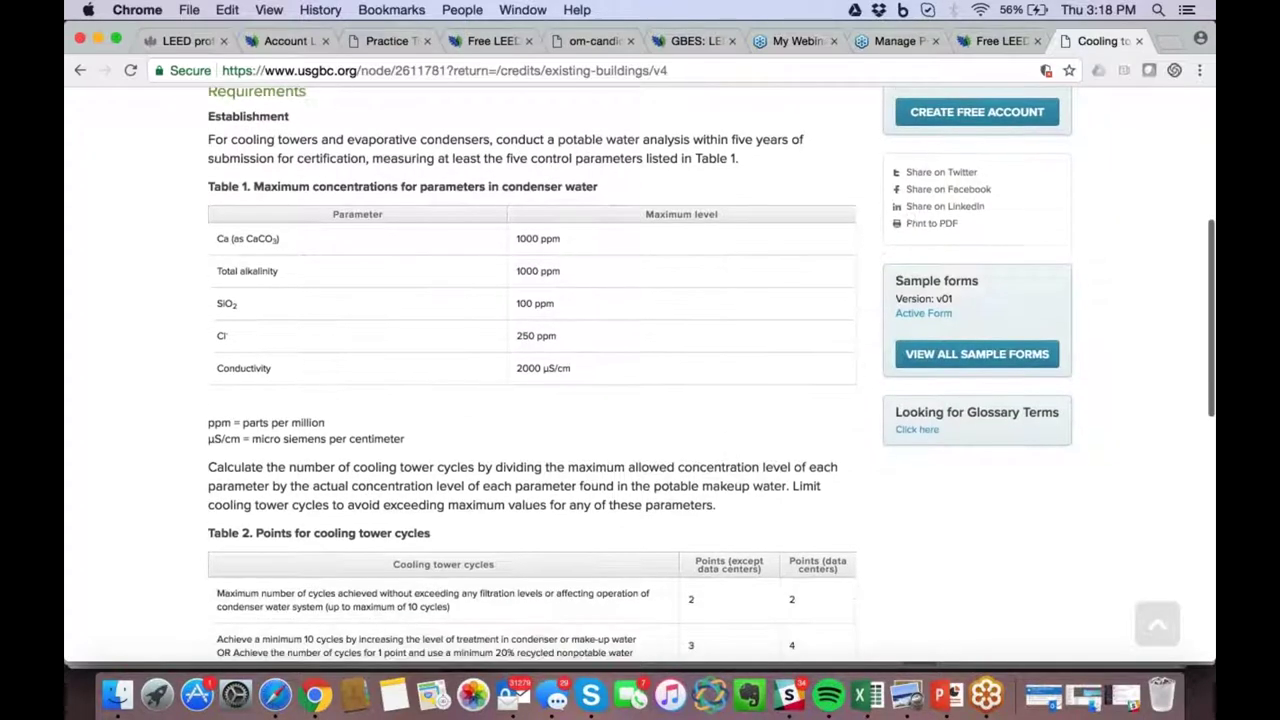
{"action": "scroll", "coordinate": [545, 117], "scroll_direction": "down", "scroll_amount": 1}
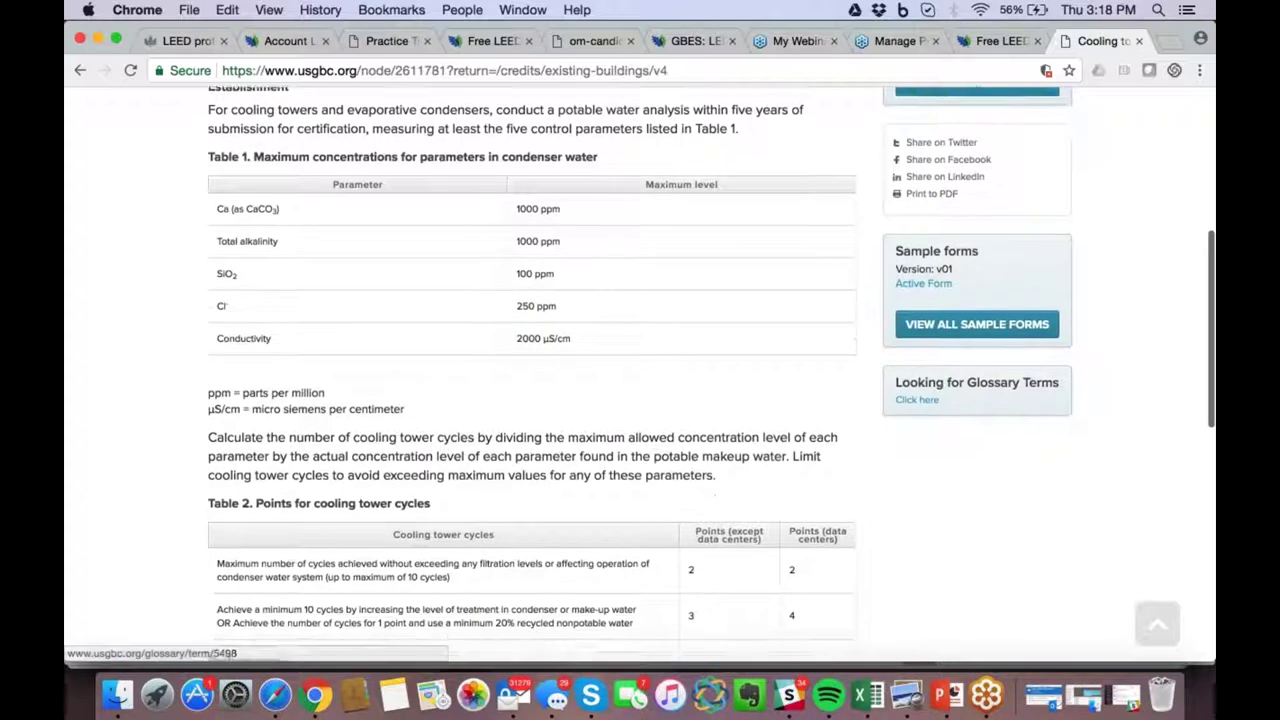
Review the points for cooling tower cycles in Table 2 and highlight "Achieve a minimum 10 cycles"
{"action": "left_click_drag", "start_coordinate": [544, 130], "coordinate": [278, 130]}
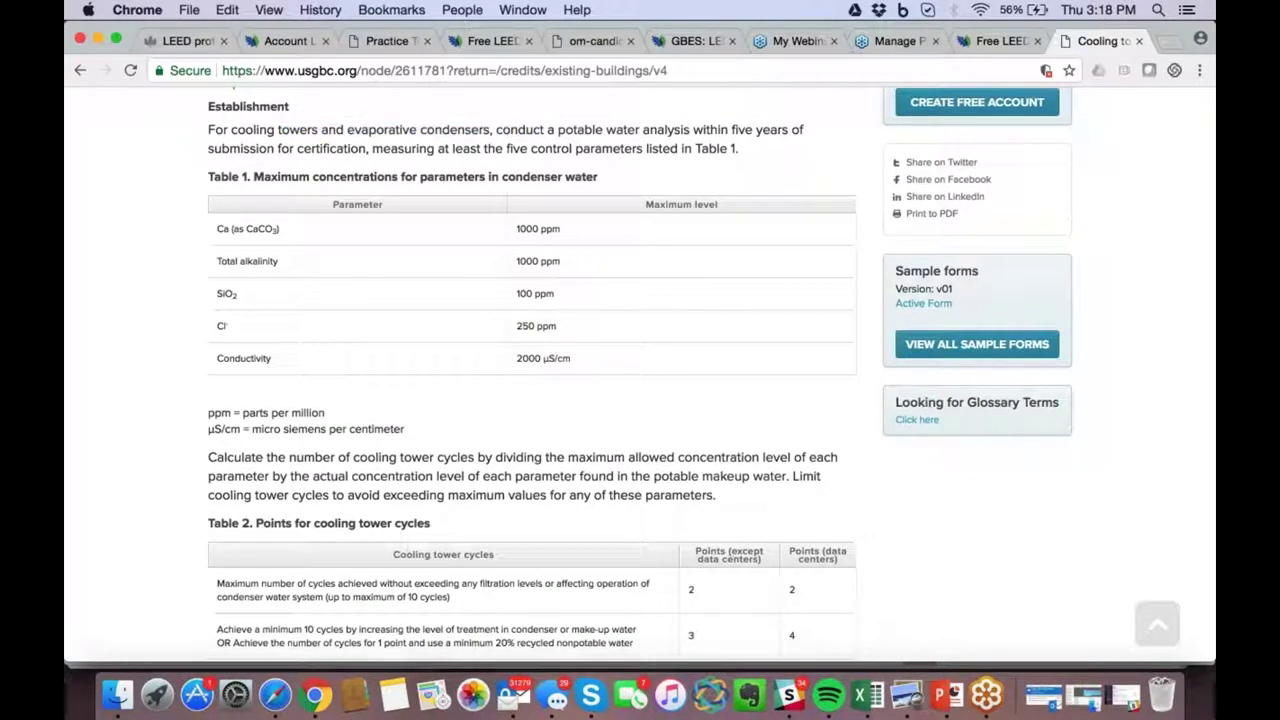
{"action": "scroll", "coordinate": [489, 440], "scroll_direction": "down", "scroll_amount": 1}
{"action": "scroll", "coordinate": [489, 440], "scroll_direction": "down", "scroll_amount": 3}
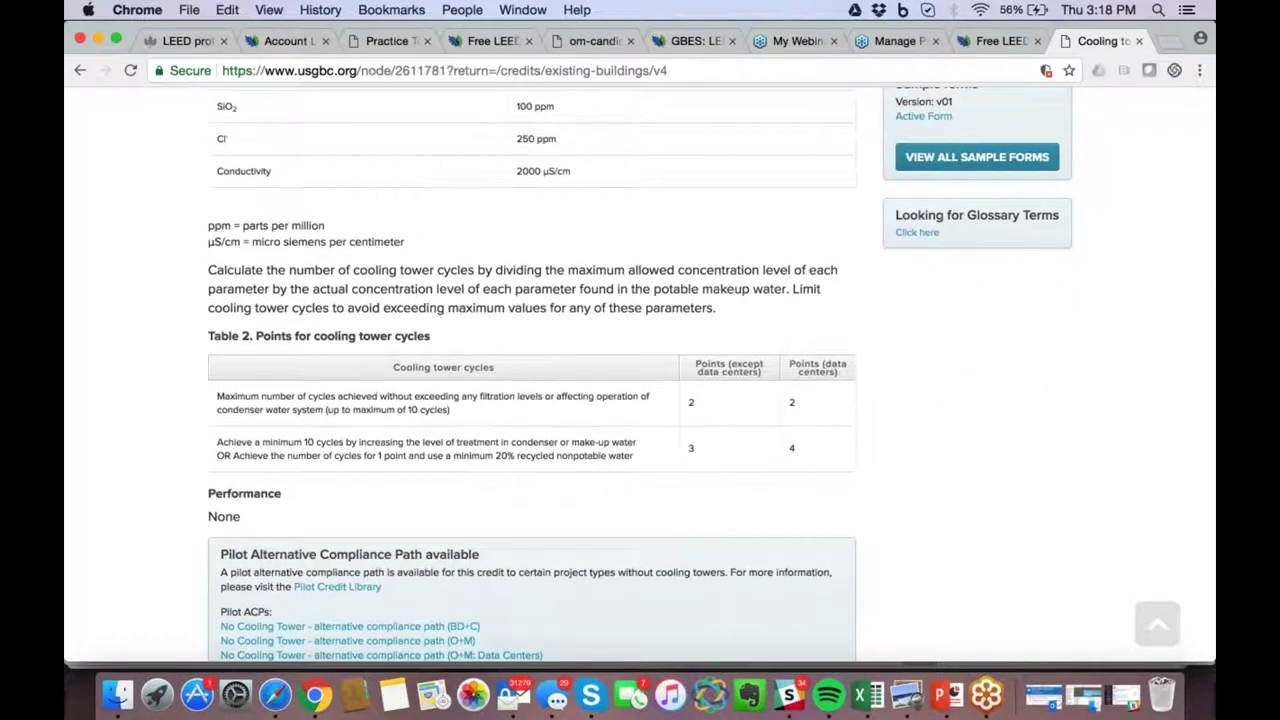
{"action": "left_click_drag", "start_coordinate": [217, 442], "coordinate": [344, 443]}
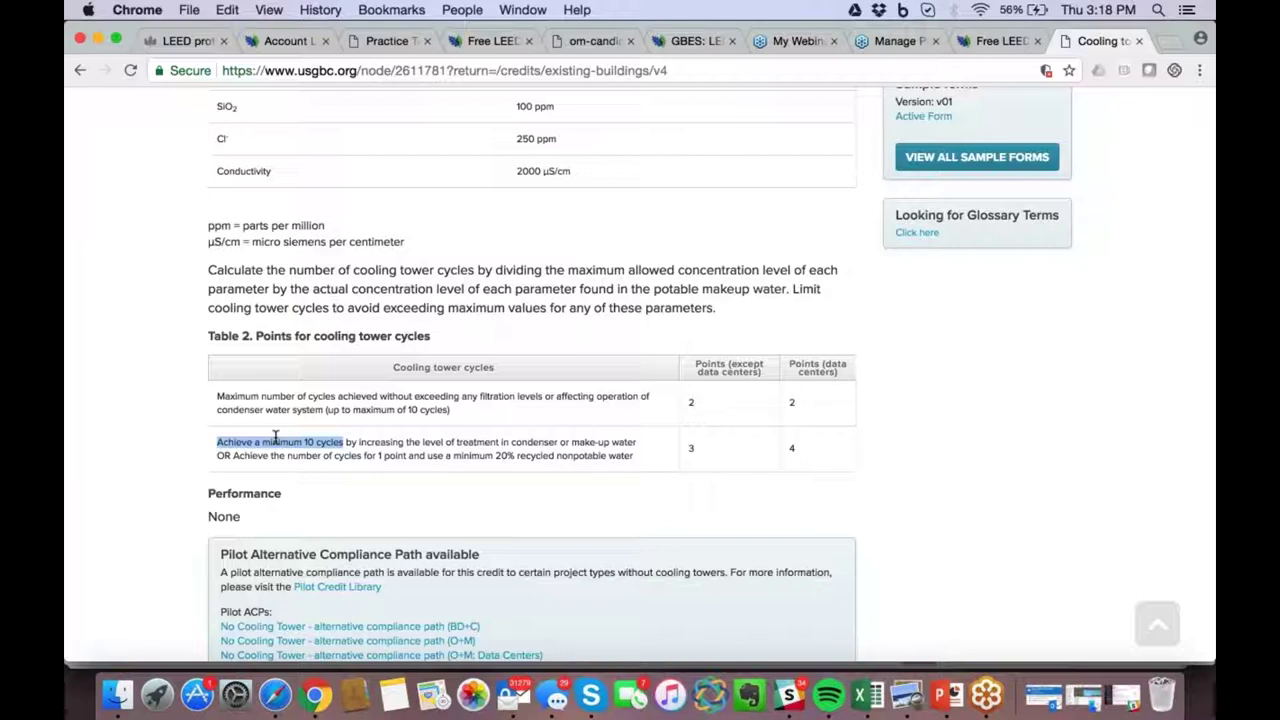
Clear the text highlight, switch to the Excel checklist, and view its Energy and Atmosphere section
{"action": "left_click", "coordinate": [336, 441]}
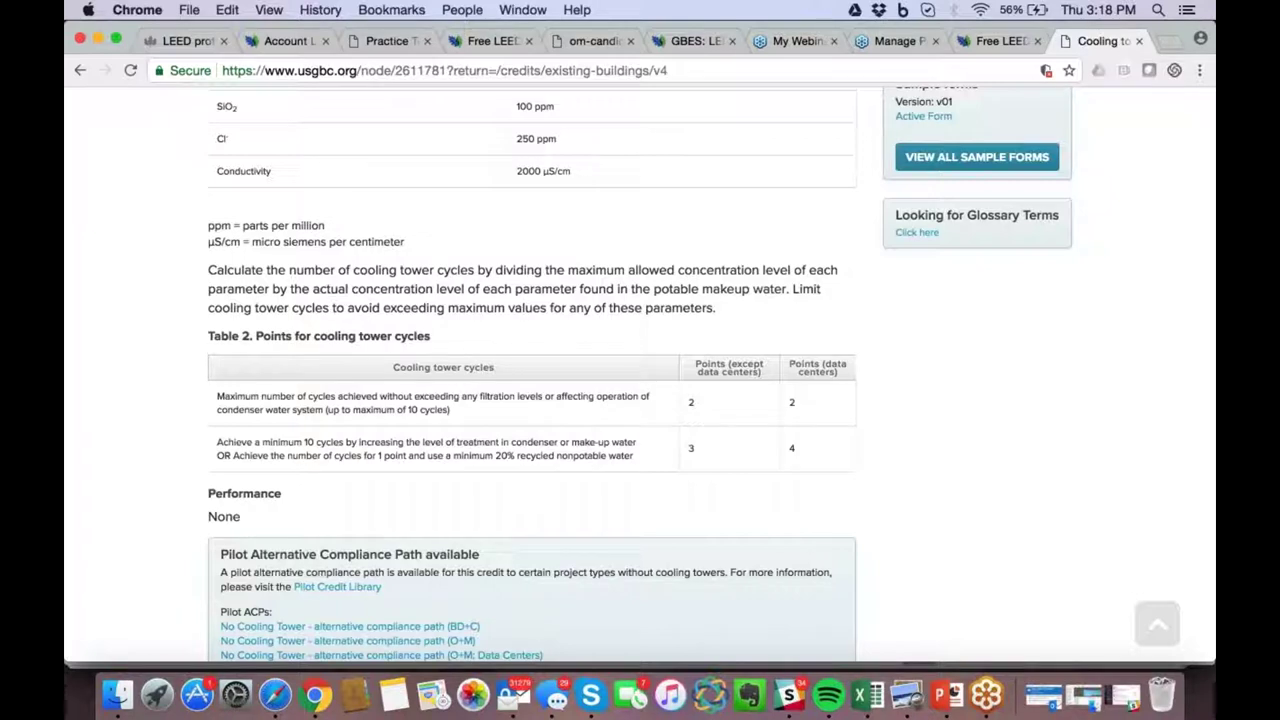
{"action": "key", "text": "ctrl+Up"}
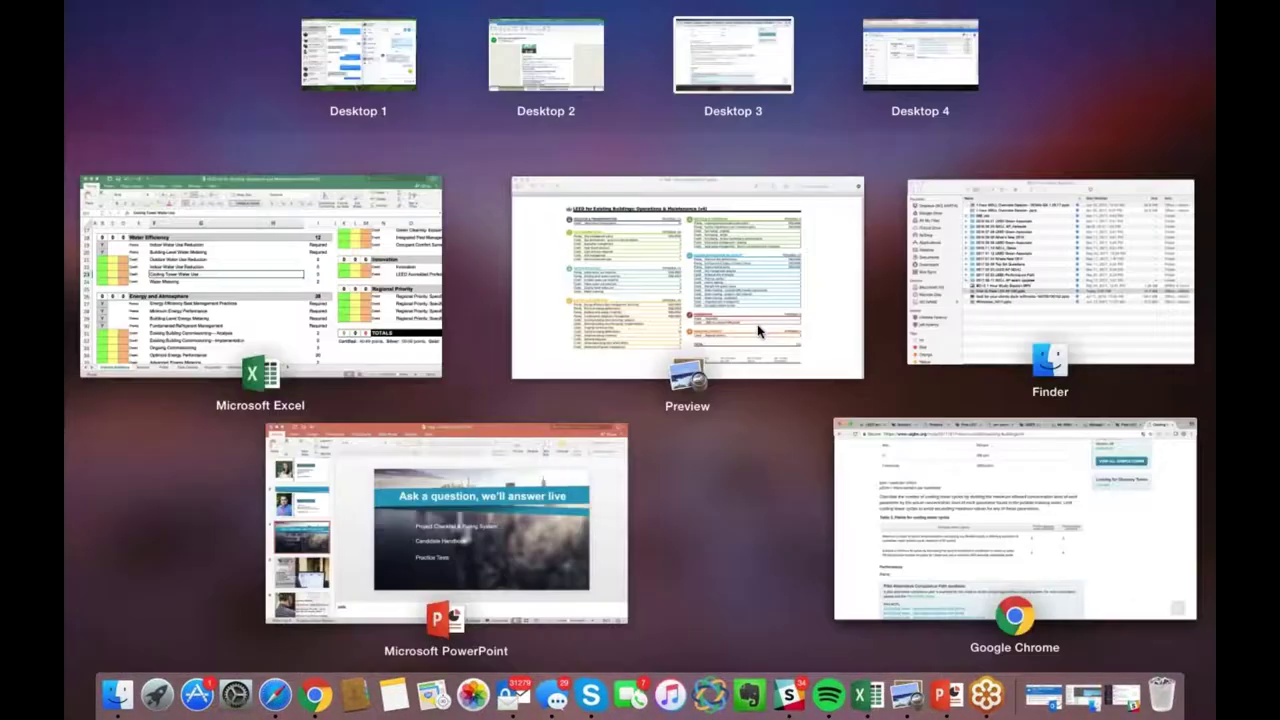
{"action": "left_click", "coordinate": [371, 296]}
{"action": "scroll", "coordinate": [358, 408], "scroll_direction": "down", "scroll_amount": 5}
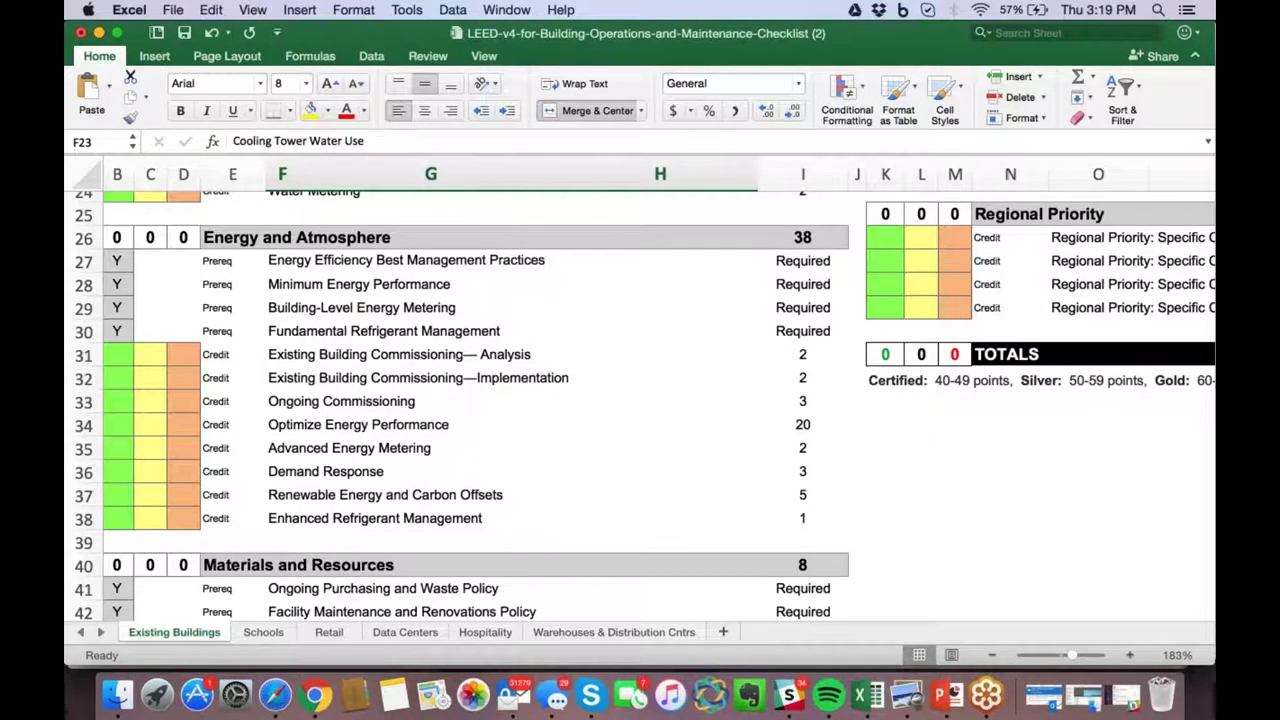
Switch back to Chrome, return to the credit list, and open the Demand response credit under Energy & atmosphere
{"action": "key", "text": "ctrl+Up"}
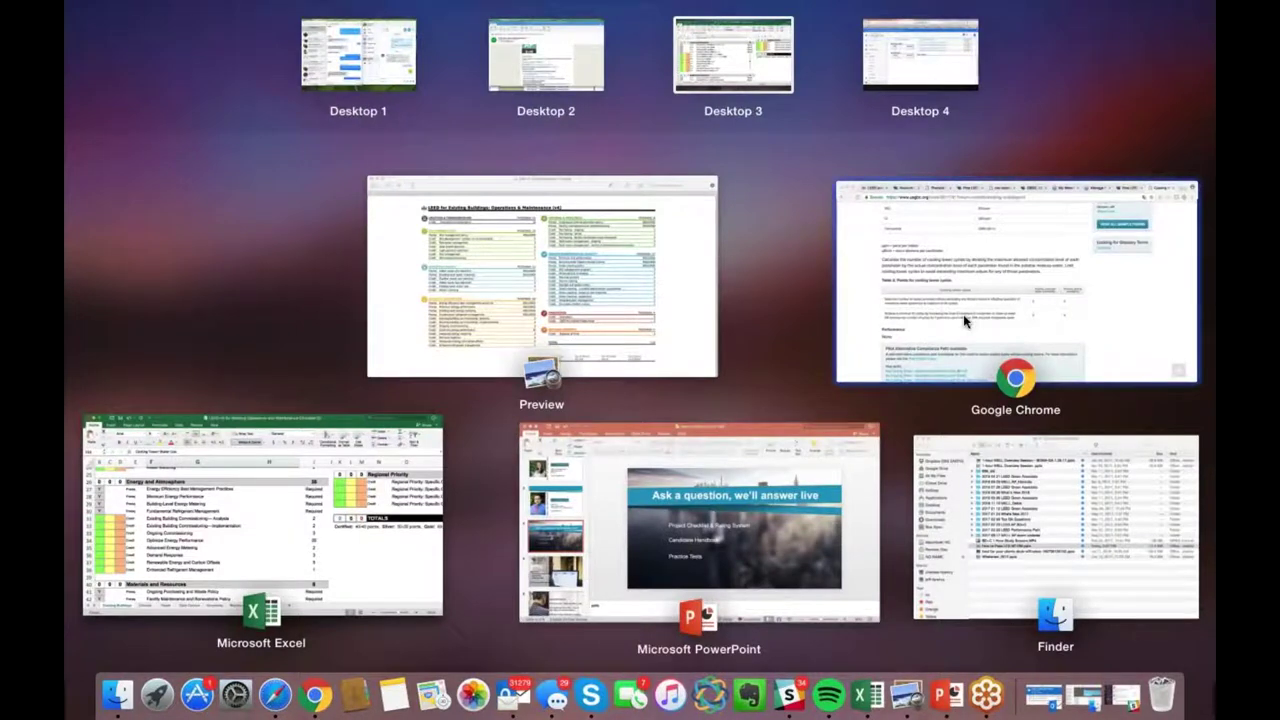
{"action": "left_click", "coordinate": [1000, 290]}
{"action": "left_click", "coordinate": [81, 70]}
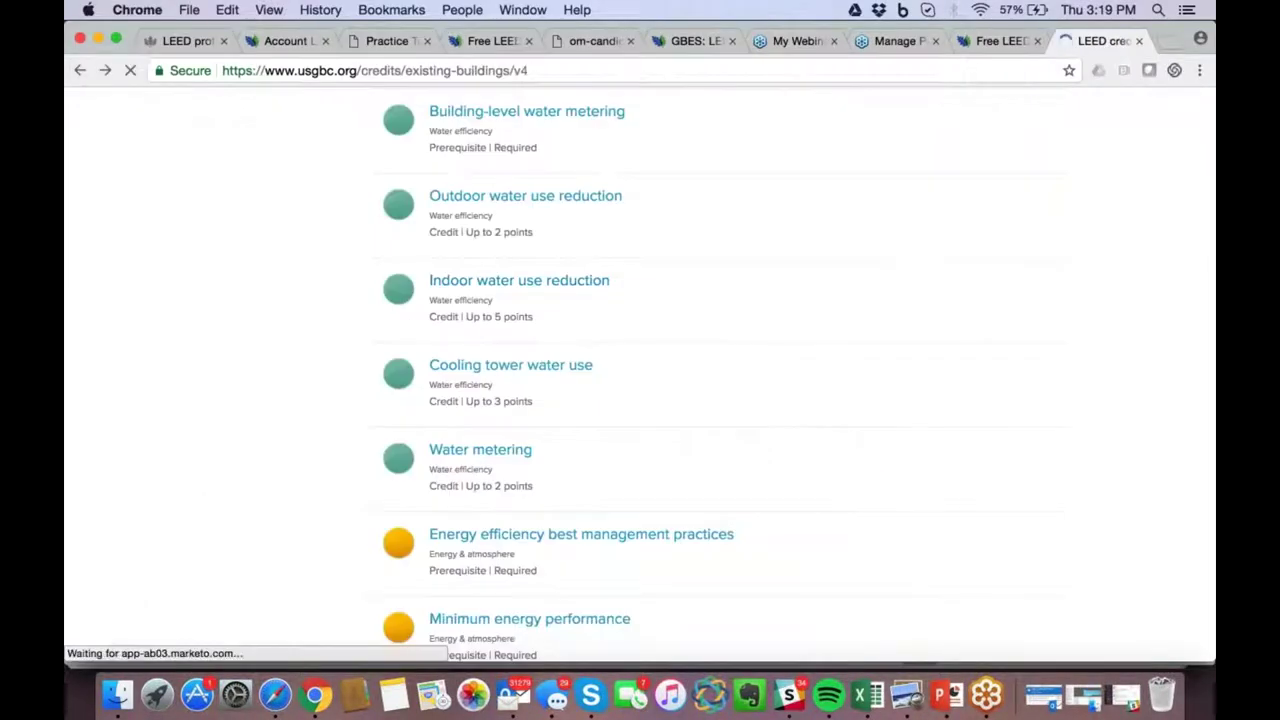
{"action": "scroll", "coordinate": [640, 375], "scroll_direction": "down", "scroll_amount": 10}
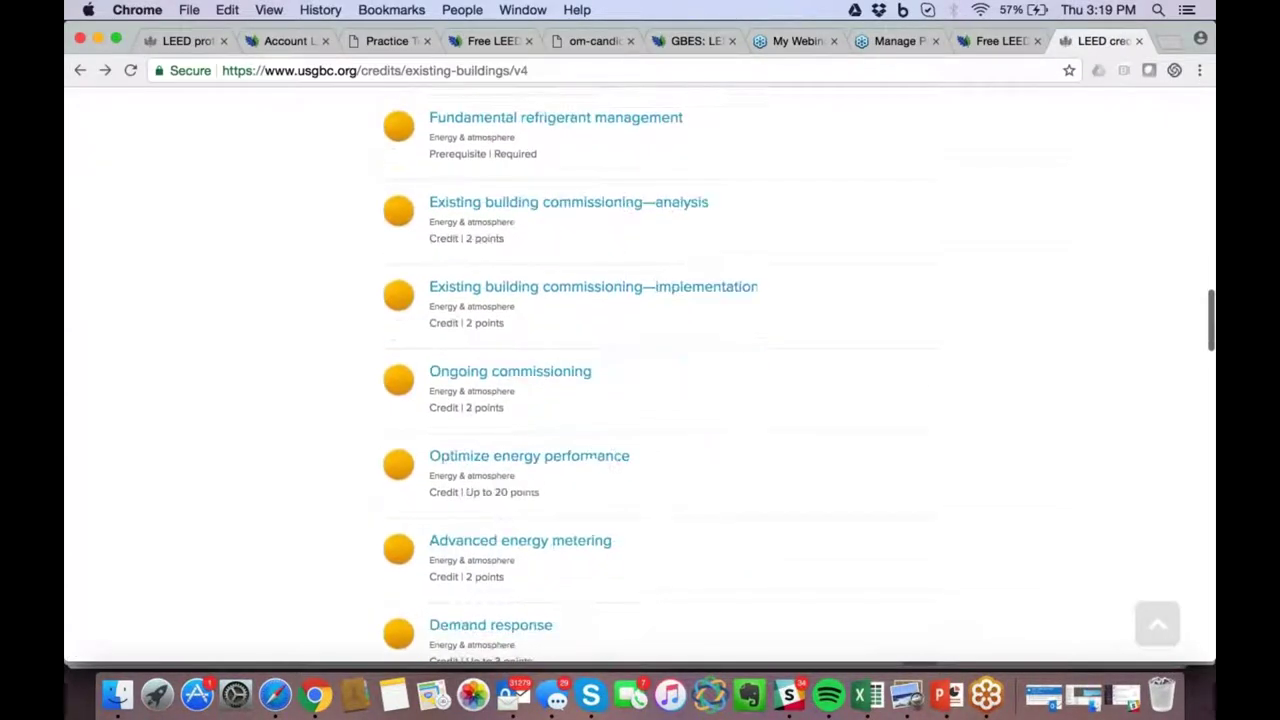
{"action": "left_click", "coordinate": [541, 478]}
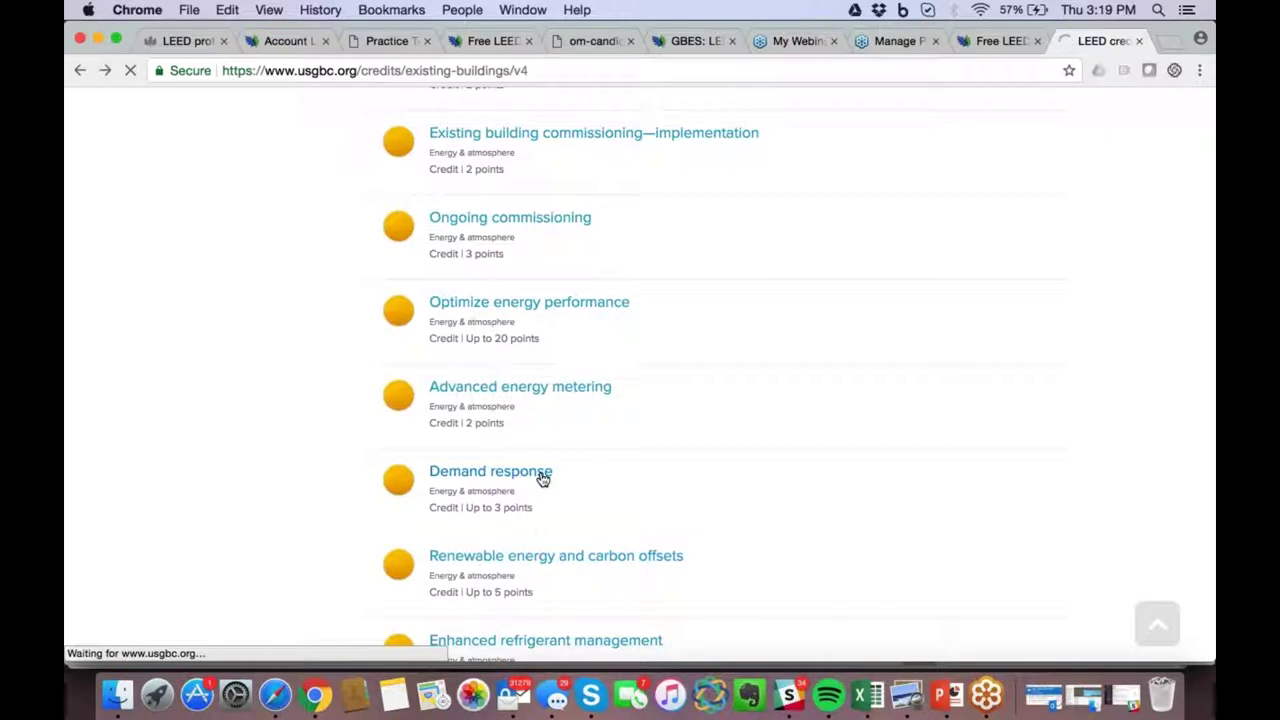
Read the Demand response intent and its three cases, highlighting the Case 2 requirement on a comprehensive plan to shed at least 10%
{"action": "scroll", "coordinate": [542, 480], "scroll_direction": "down", "scroll_amount": 5}
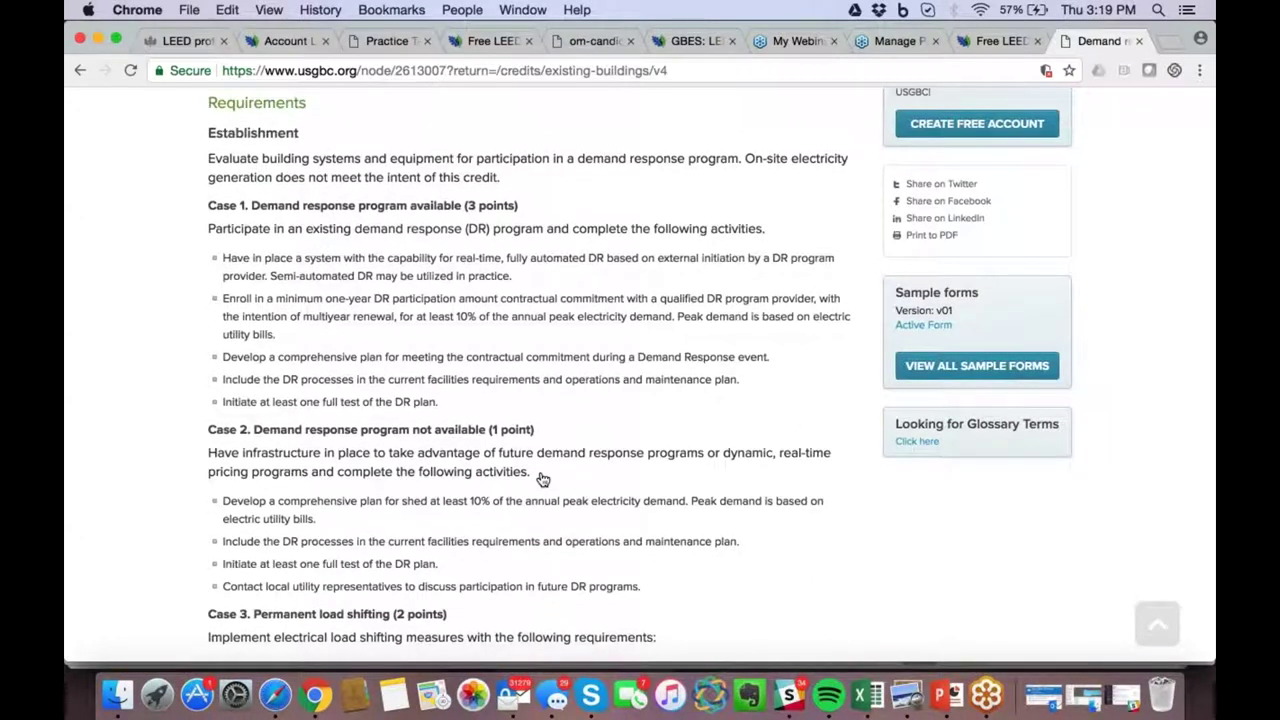
{"action": "scroll", "coordinate": [542, 480], "scroll_direction": "up", "scroll_amount": 4}
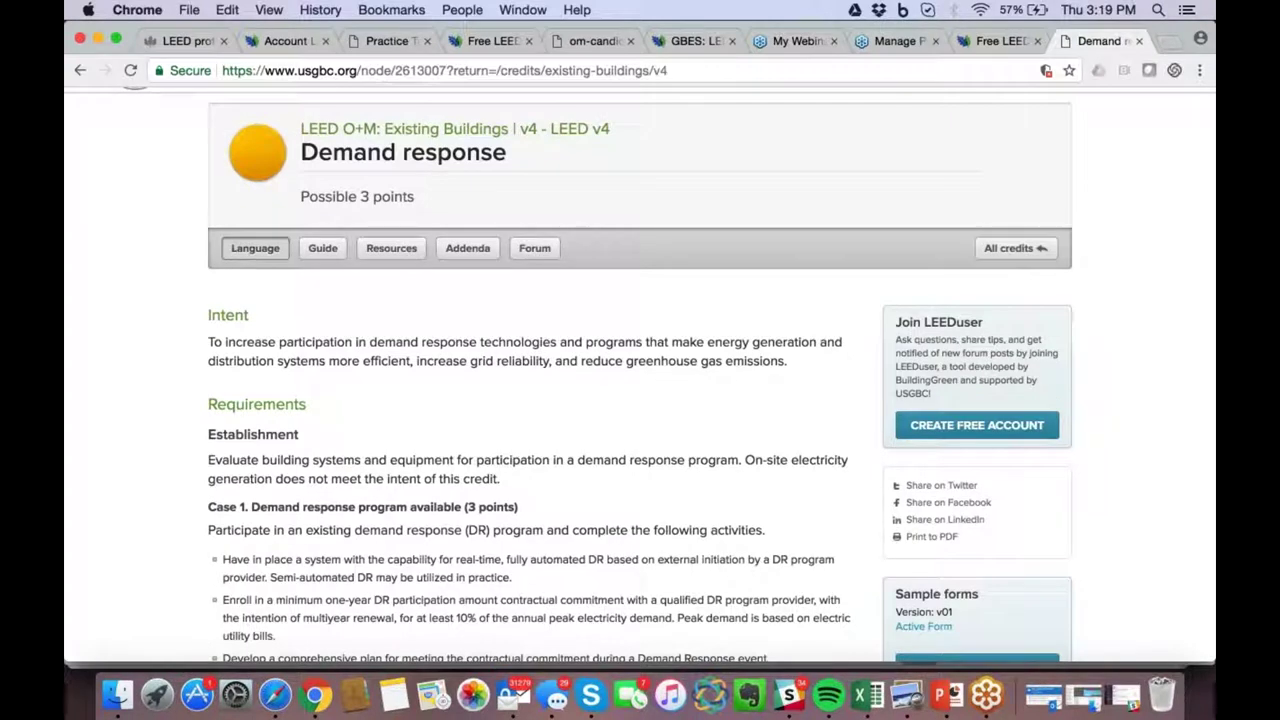
{"action": "scroll", "coordinate": [640, 400], "scroll_direction": "down", "scroll_amount": 5}
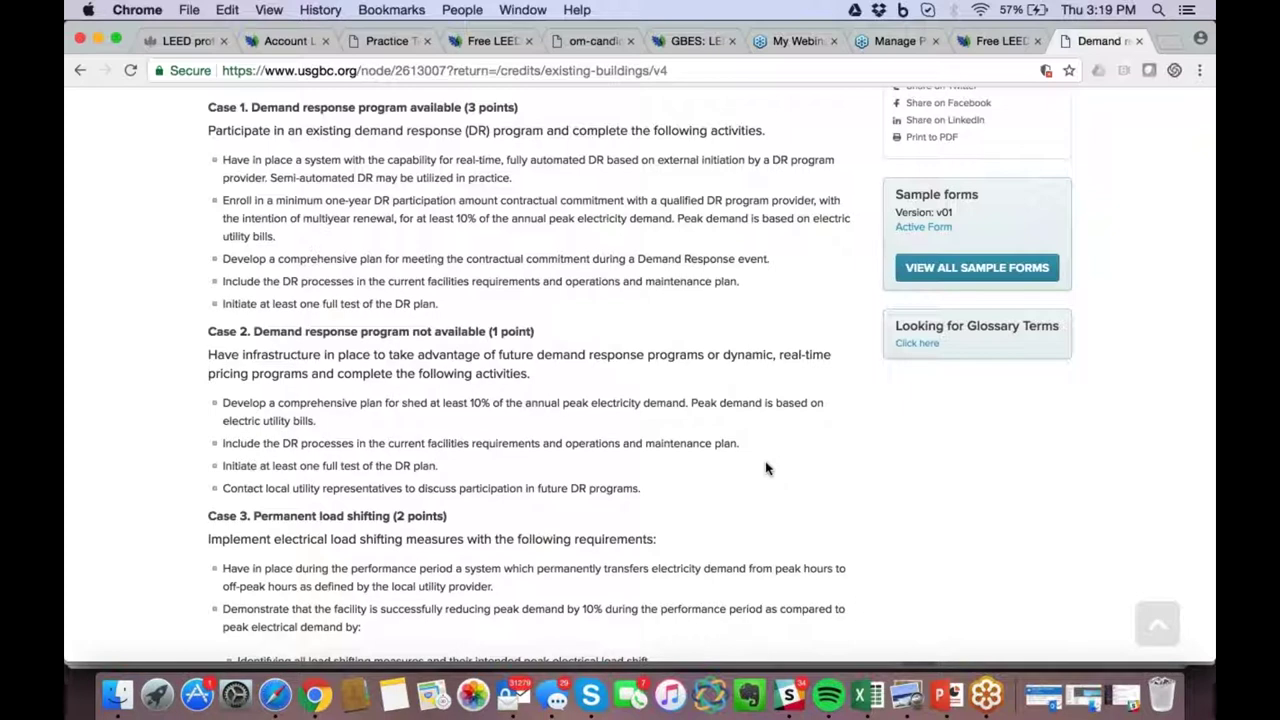
{"action": "left_click_drag", "start_coordinate": [520, 403], "coordinate": [222, 403]}
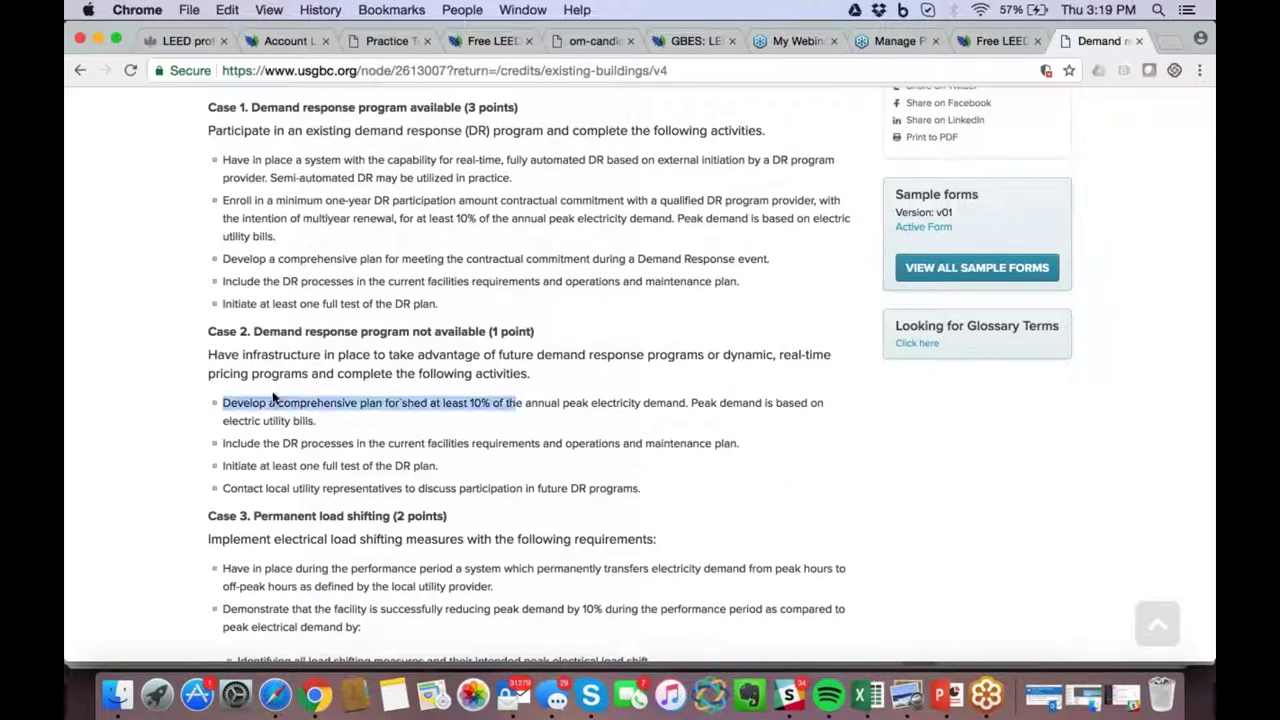
{"action": "scroll", "coordinate": [530, 380], "scroll_direction": "down", "scroll_amount": 5}
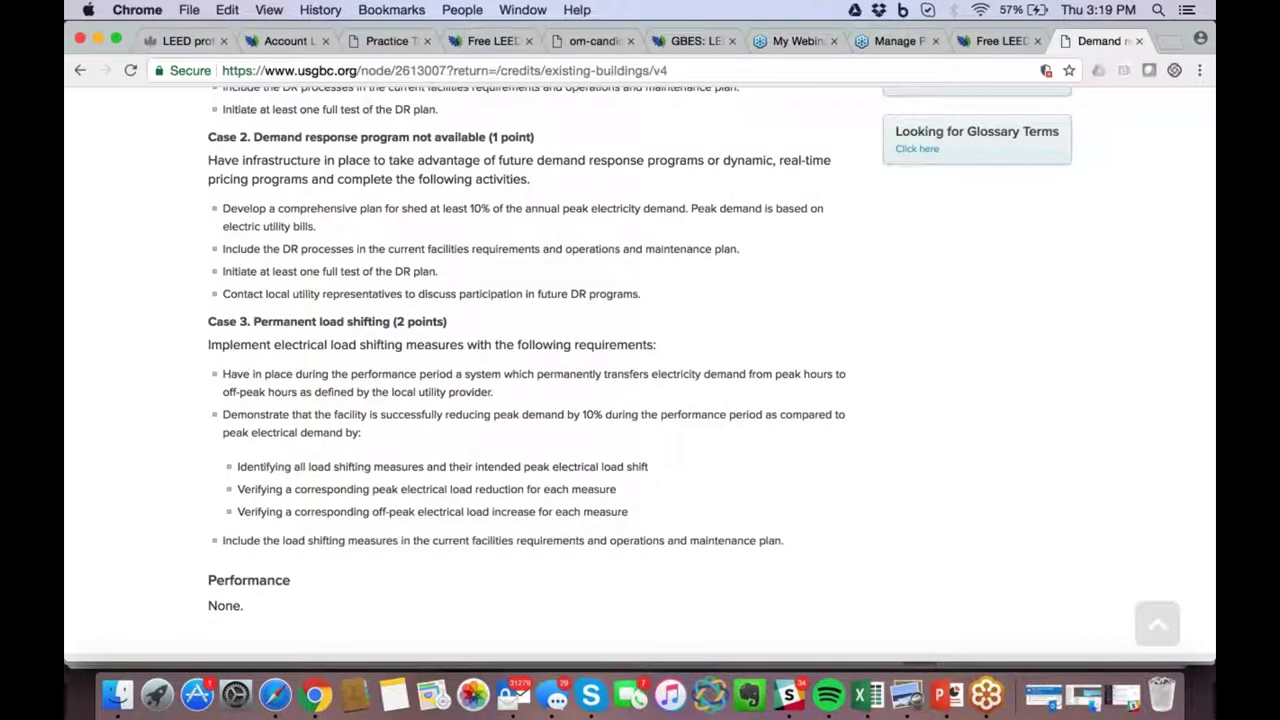
{"action": "scroll", "coordinate": [640, 373], "scroll_direction": "up", "scroll_amount": 3}
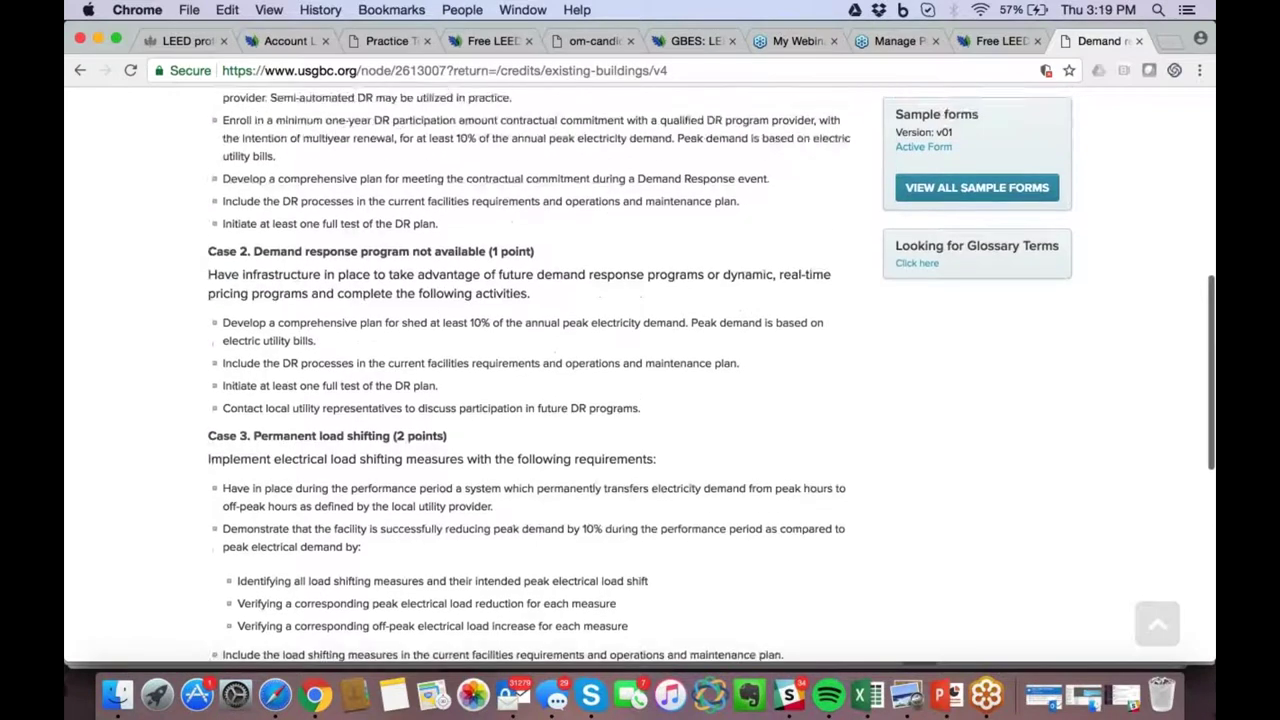
{"action": "scroll", "coordinate": [640, 386], "scroll_direction": "up", "scroll_amount": 4}
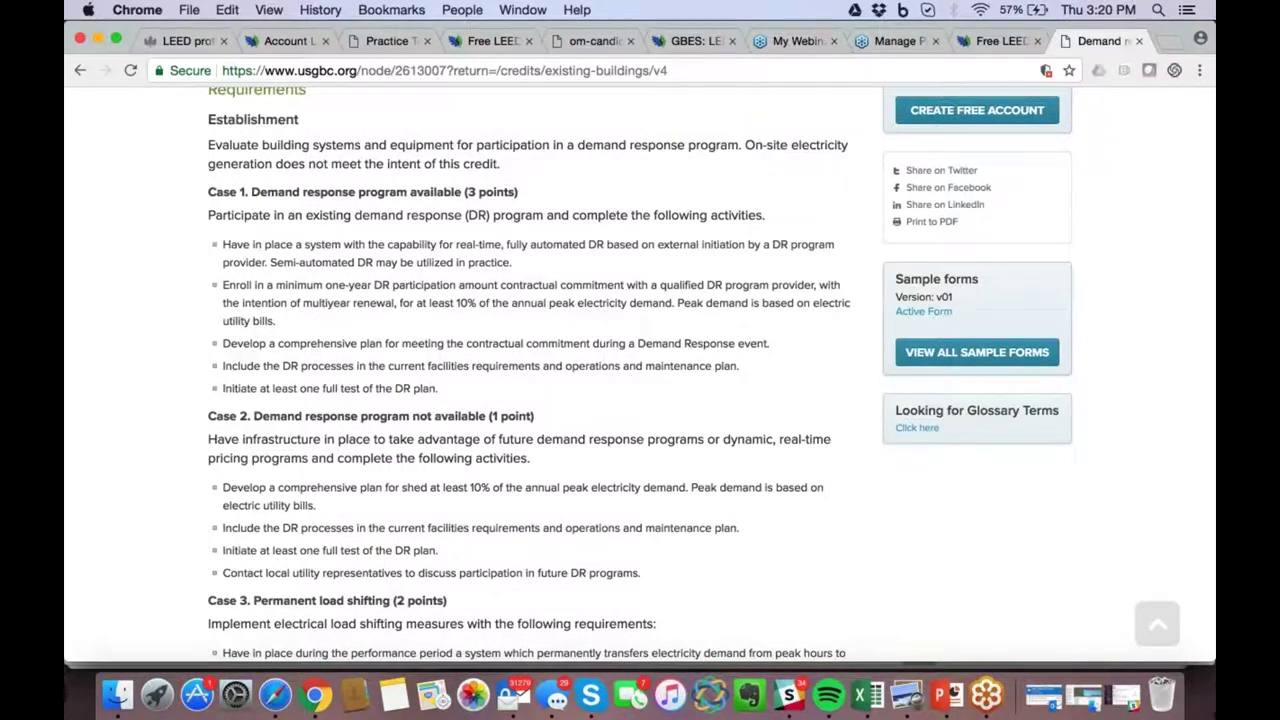
{"action": "scroll", "coordinate": [640, 400], "scroll_direction": "up", "scroll_amount": 9}
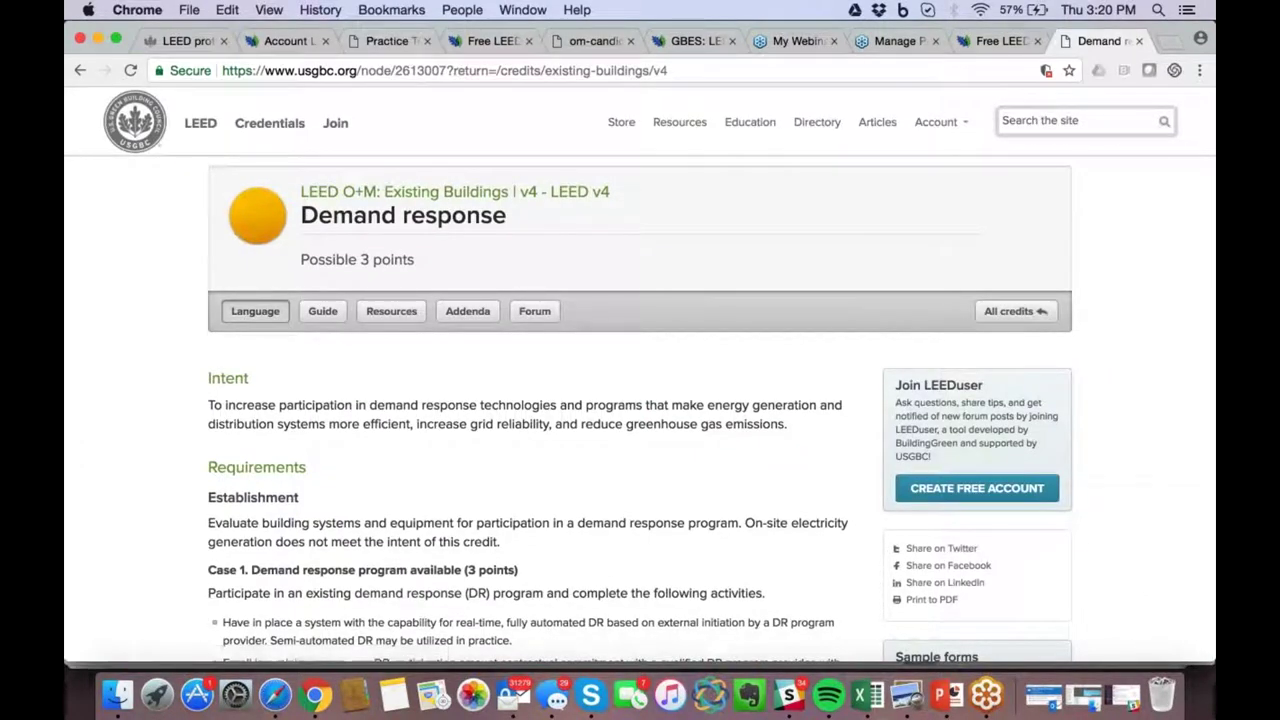
Switch to the Excel checklist and select the Optimize Energy Performance credit, followed by its point value
{"action": "key", "text": "ctrl+Up"}
{"action": "left_click", "coordinate": [697, 335]}
{"action": "key", "text": "ctrl+Up"}
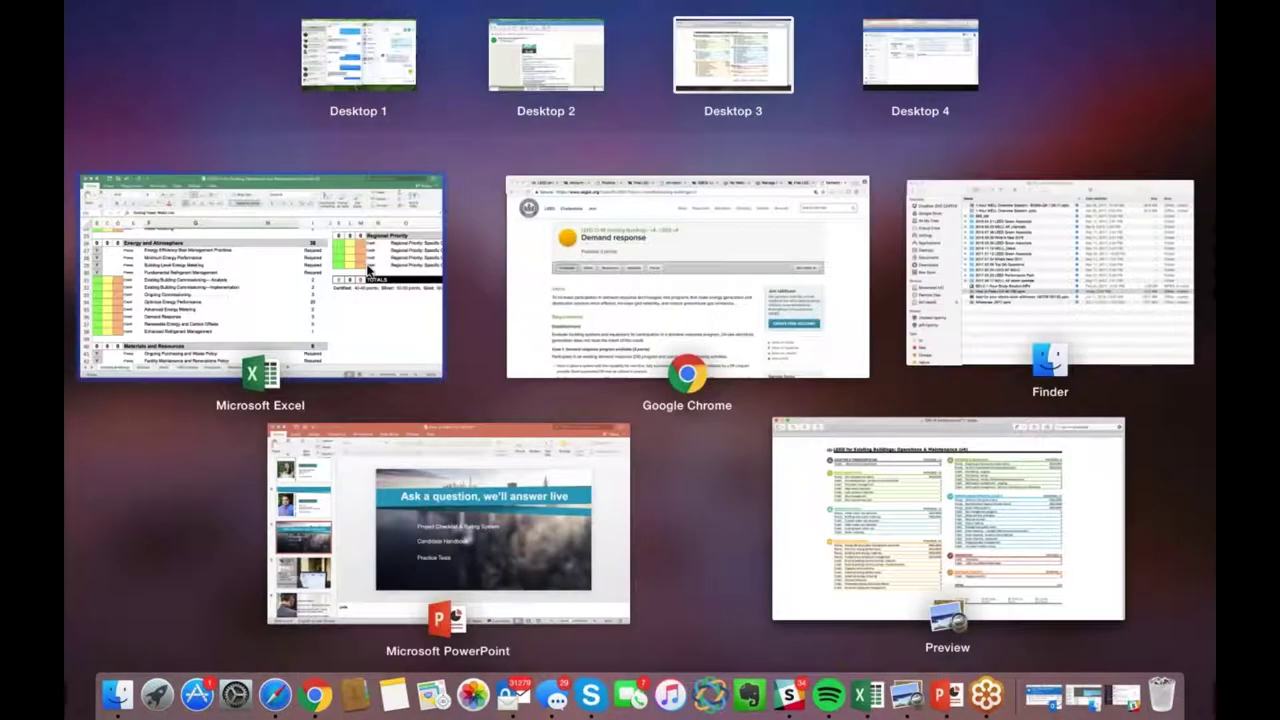
{"action": "left_click", "coordinate": [368, 268]}
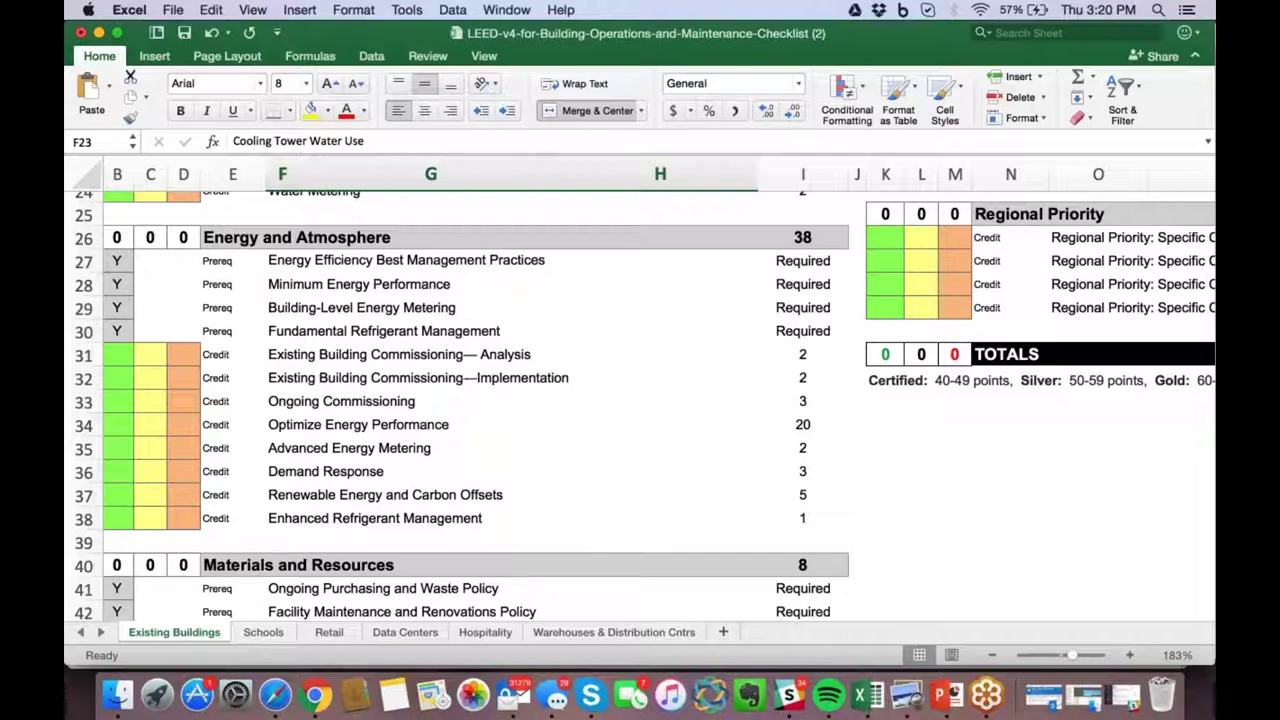
{"action": "left_click", "coordinate": [323, 418]}
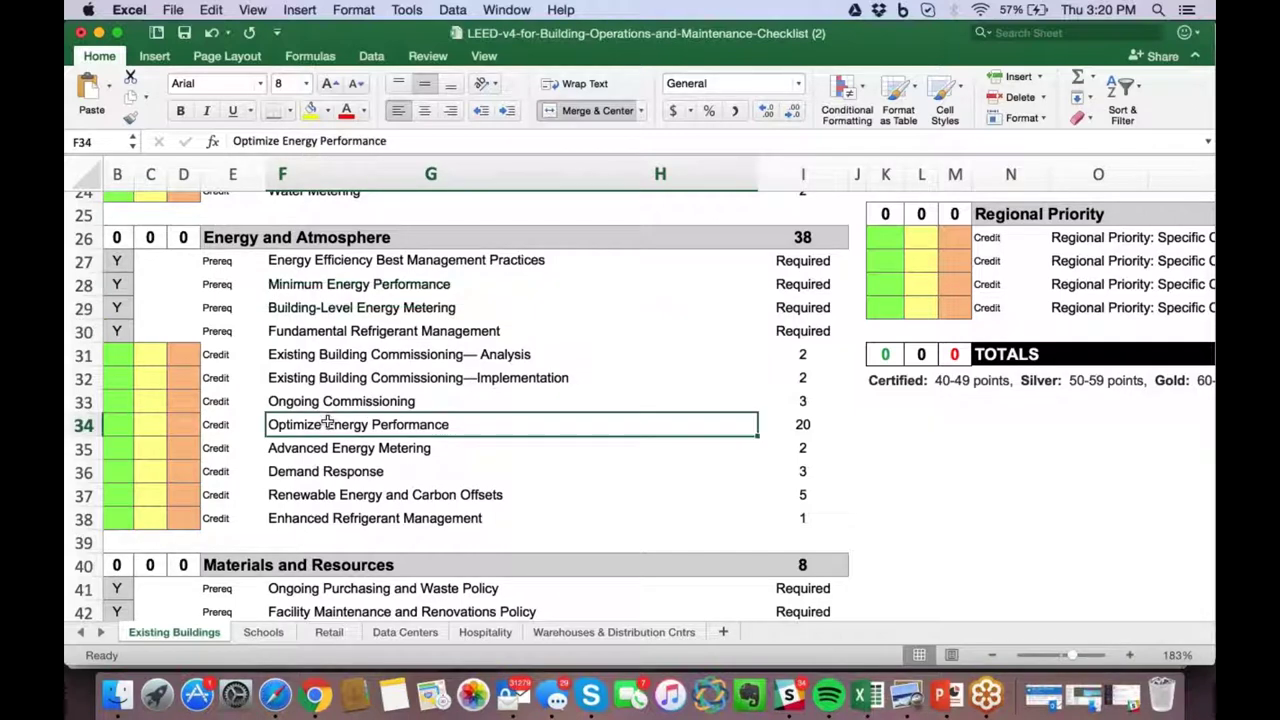
{"action": "left_click", "coordinate": [800, 425]}
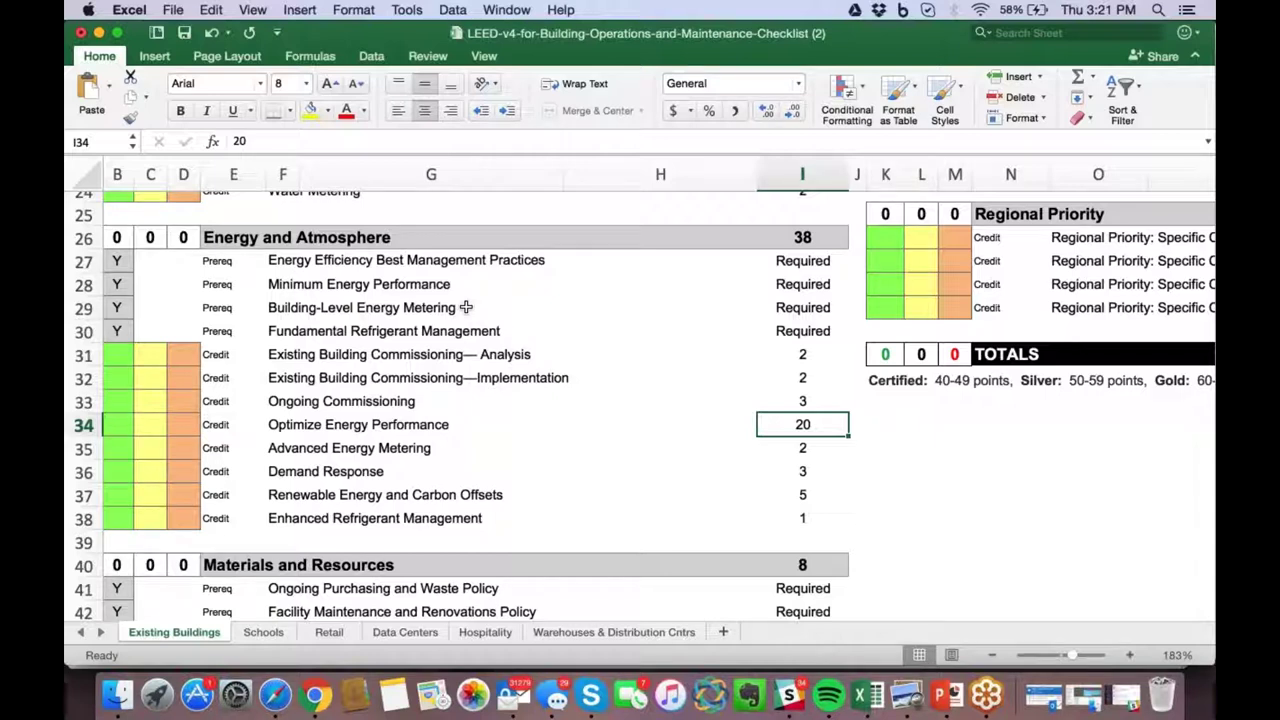
Go through the Analysis, Implementation and Ongoing Commissioning credits twice in the checklist and select their three point values
{"action": "left_click", "coordinate": [297, 354]}
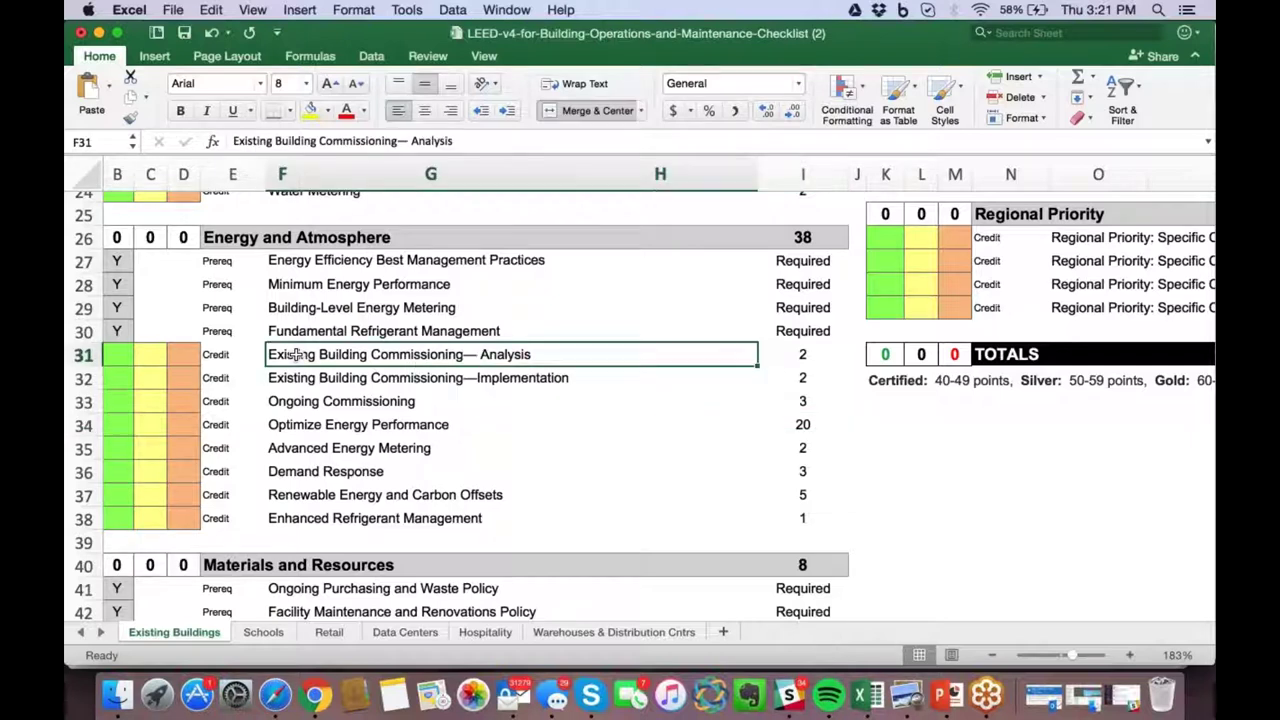
{"action": "left_click", "coordinate": [297, 377]}
{"action": "left_click", "coordinate": [297, 401]}
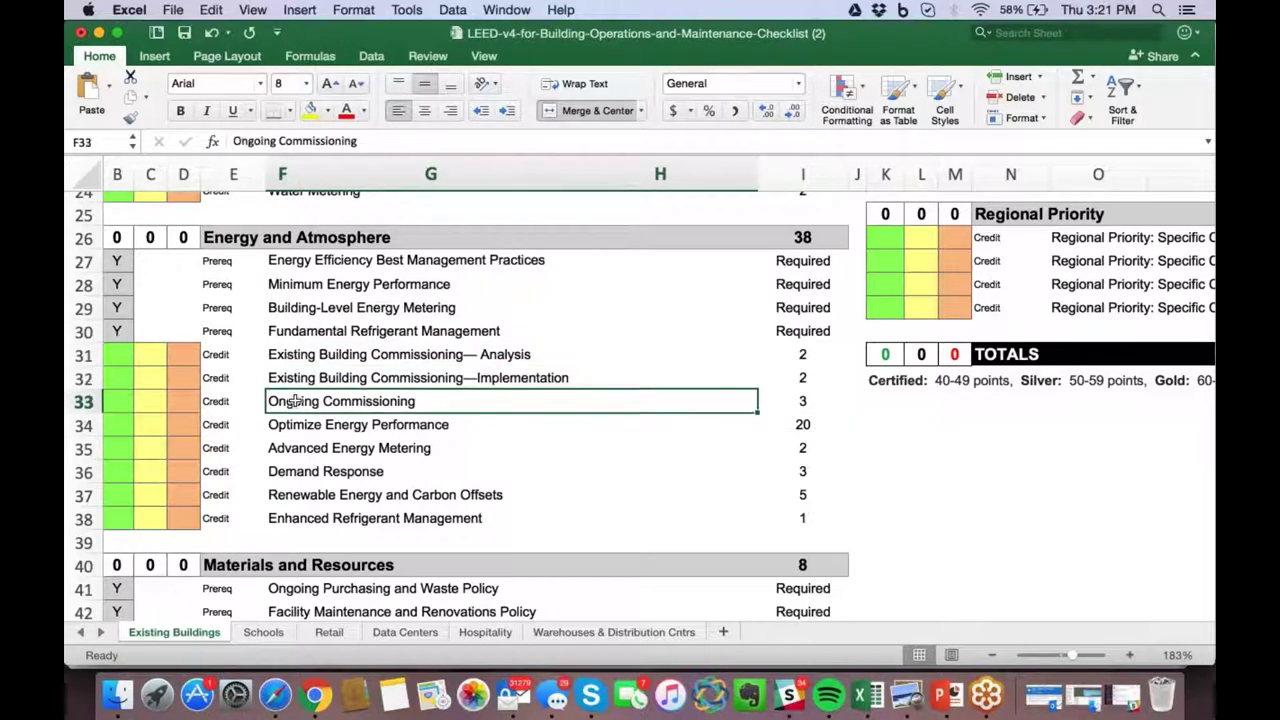
{"action": "left_click", "coordinate": [297, 354]}
{"action": "left_click", "coordinate": [297, 377]}
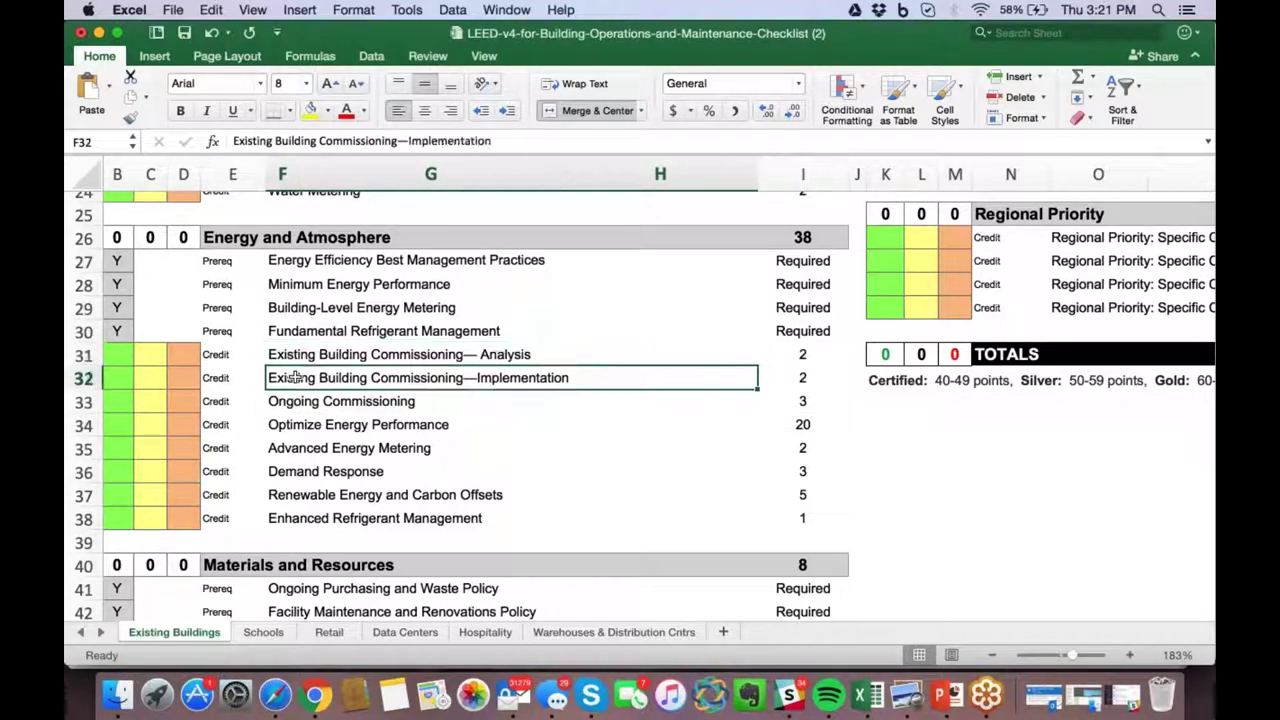
{"action": "left_click", "coordinate": [297, 401]}
{"action": "left_click_drag", "start_coordinate": [797, 412], "coordinate": [802, 357]}
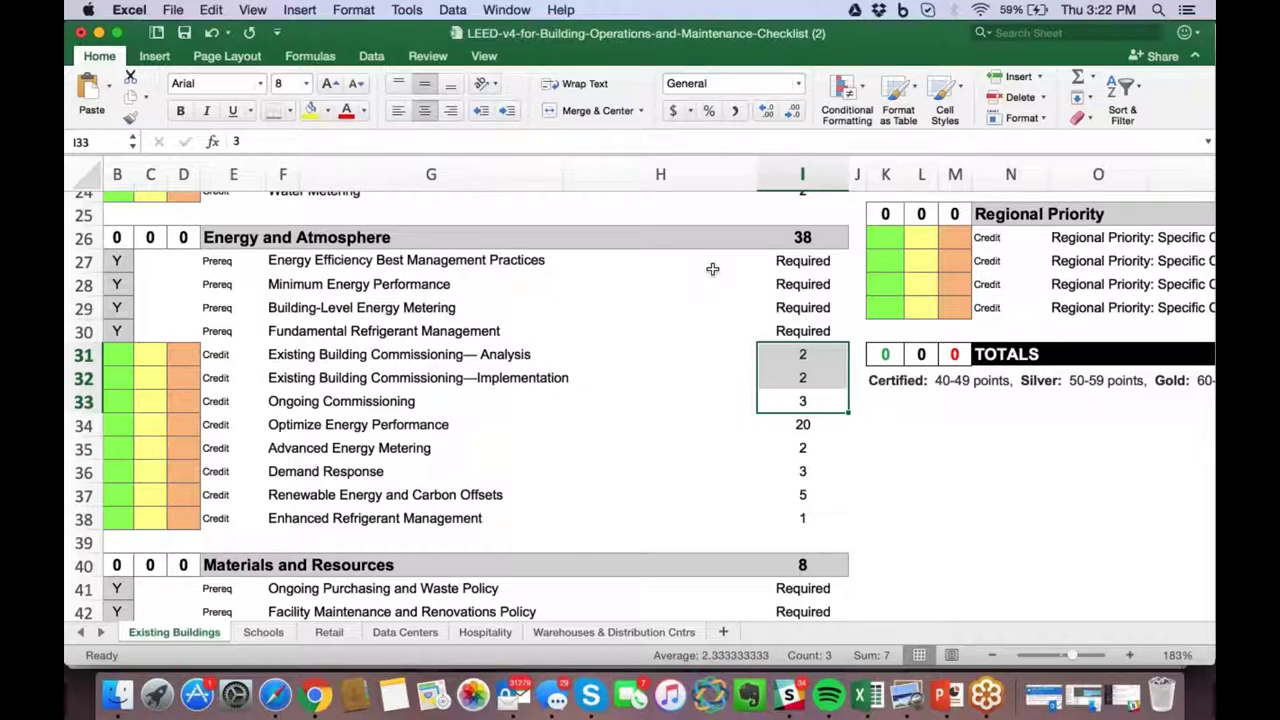
Go through the Energy and Atmosphere prerequisites in the checklist, from Energy Efficiency Best Management Practices, ending on Building-Level Energy Metering
{"action": "left_click", "coordinate": [783, 258]}
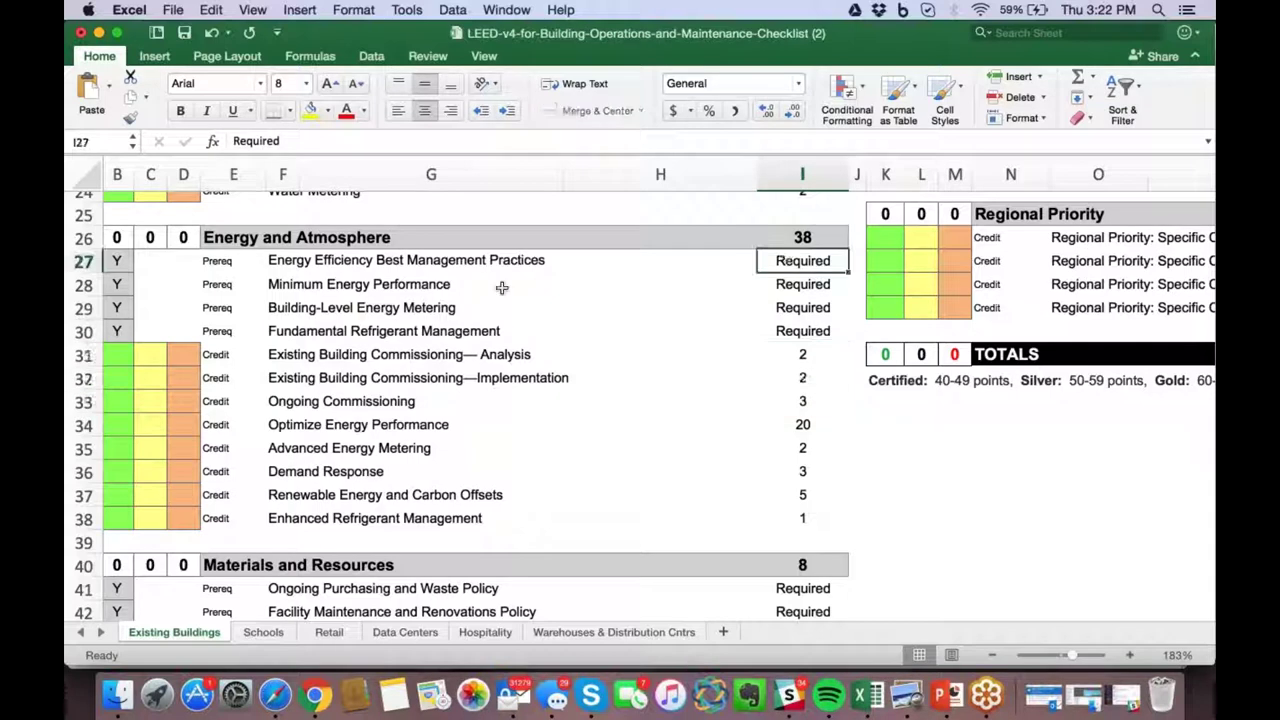
{"action": "left_click", "coordinate": [343, 259]}
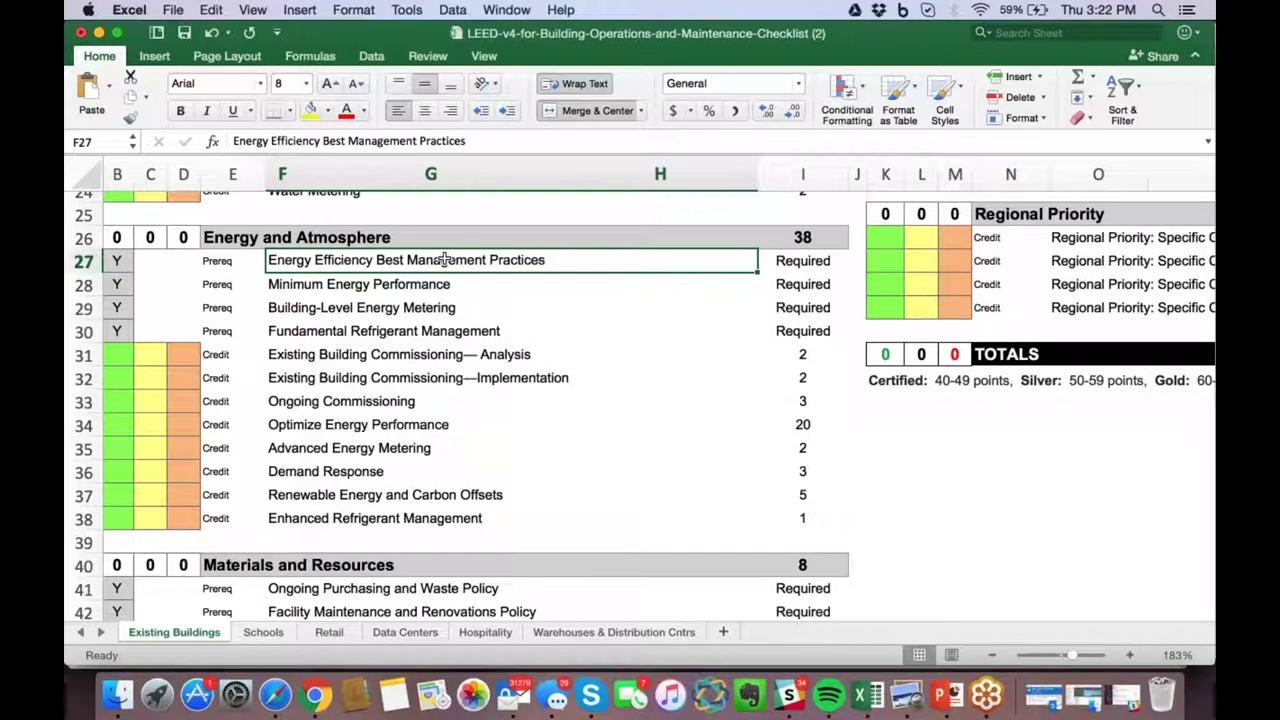
{"action": "left_click", "coordinate": [437, 285]}
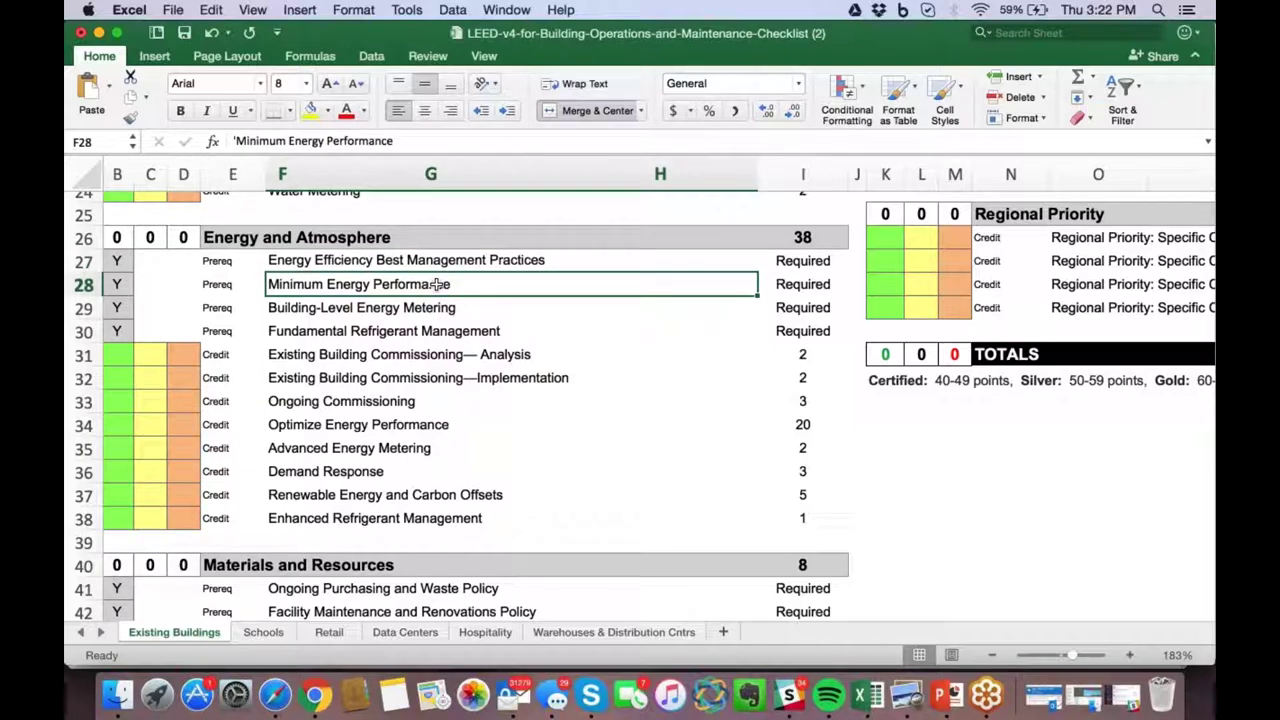
{"action": "left_click", "coordinate": [416, 332]}
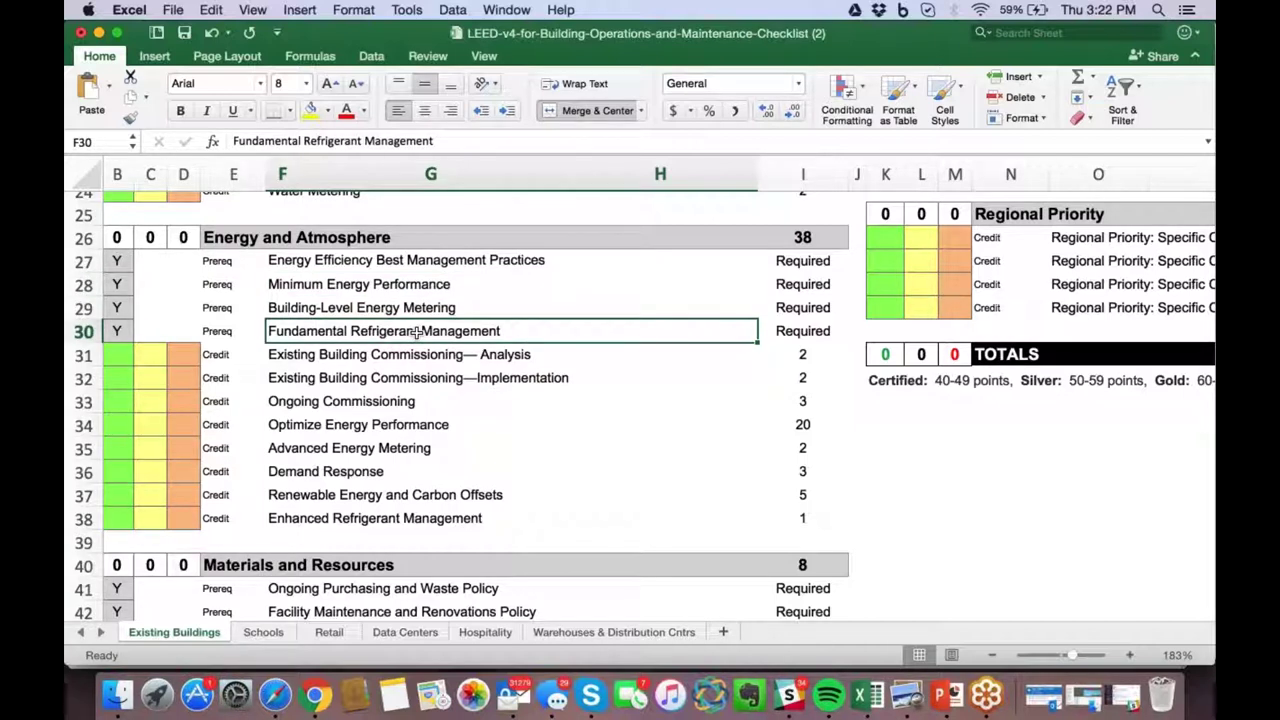
{"action": "left_click", "coordinate": [407, 308]}
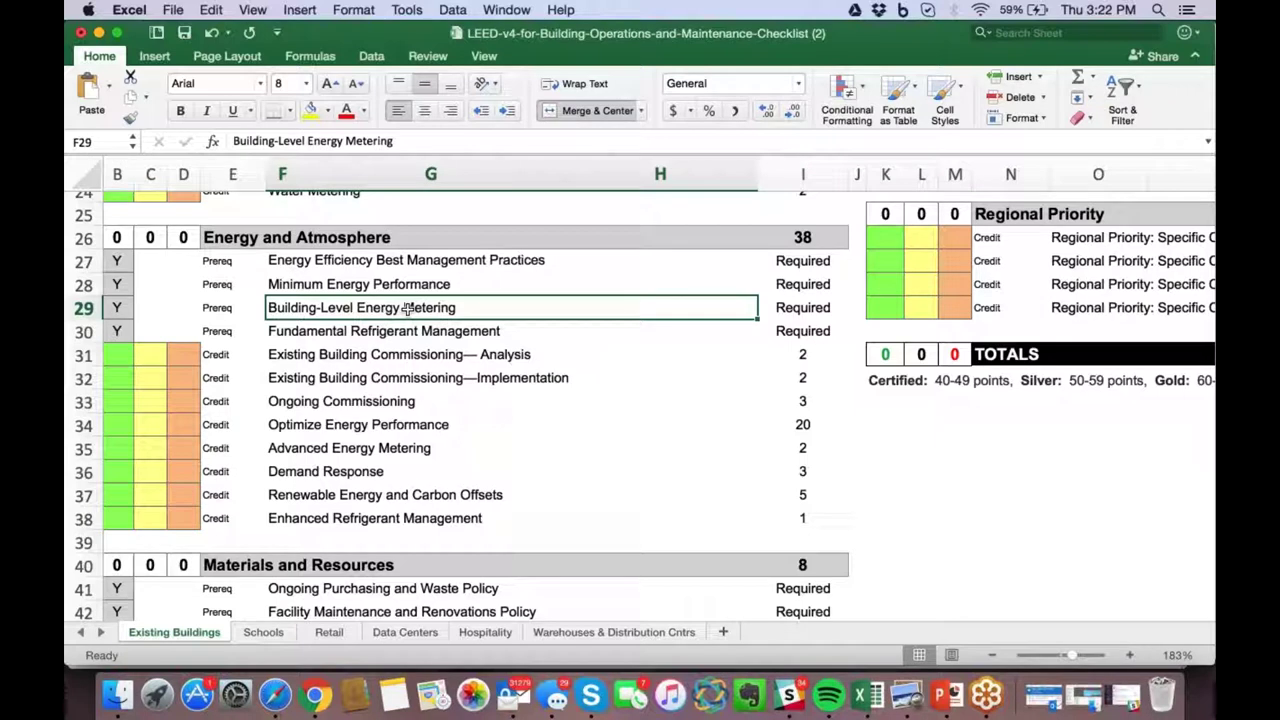
Select the names and then the points of the three commissioning credits, ending on Existing Building Commissioning—Analysis
{"action": "left_click_drag", "start_coordinate": [408, 260], "coordinate": [366, 401]}
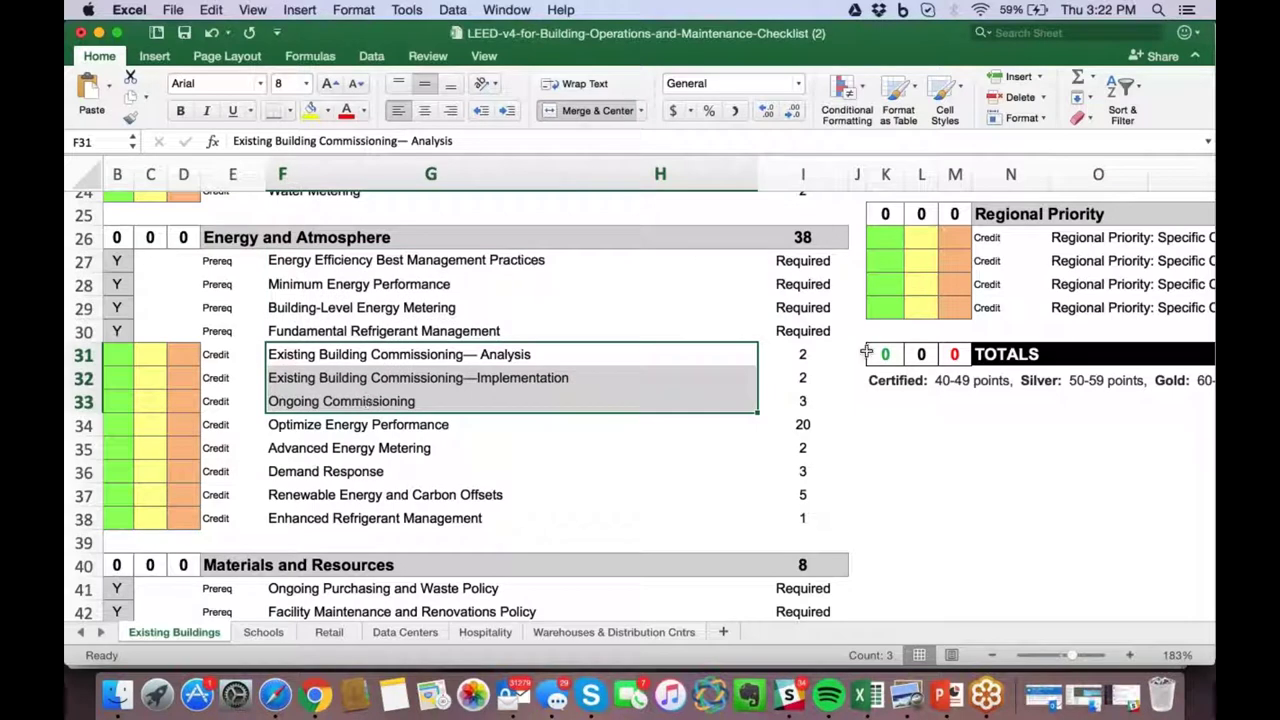
{"action": "left_click_drag", "start_coordinate": [802, 356], "coordinate": [803, 399]}
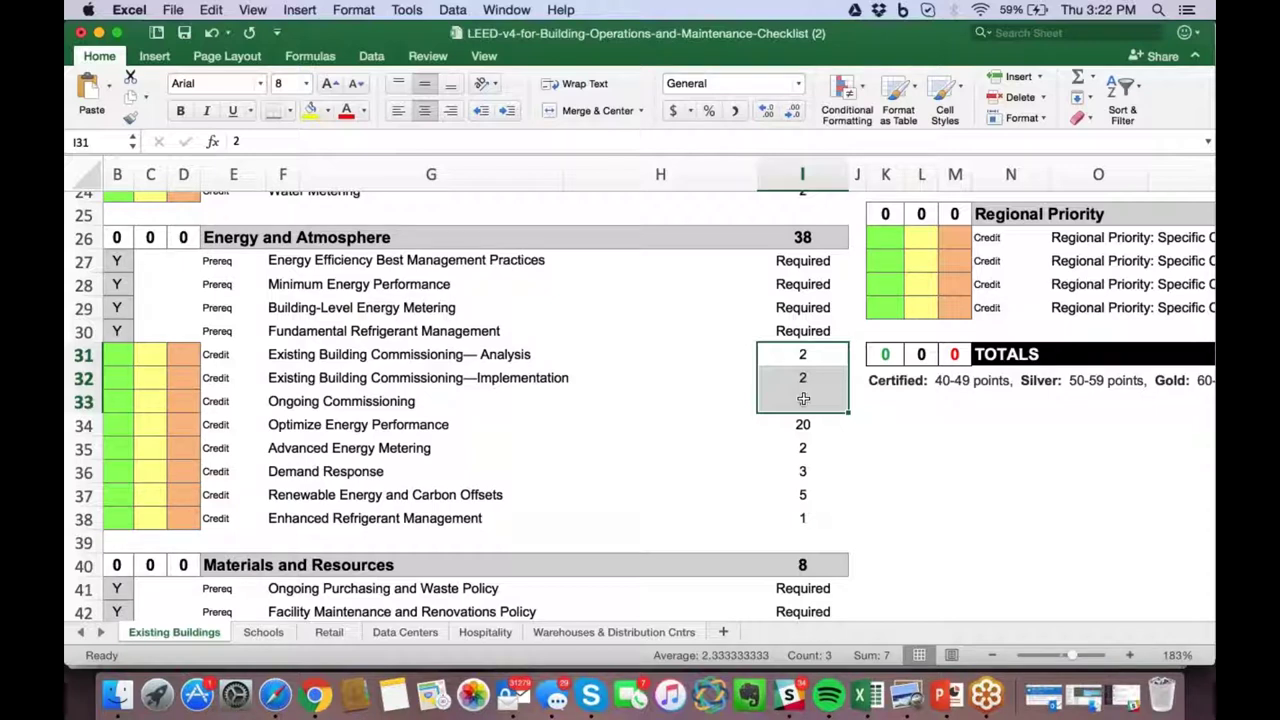
{"action": "left_click", "coordinate": [460, 355]}
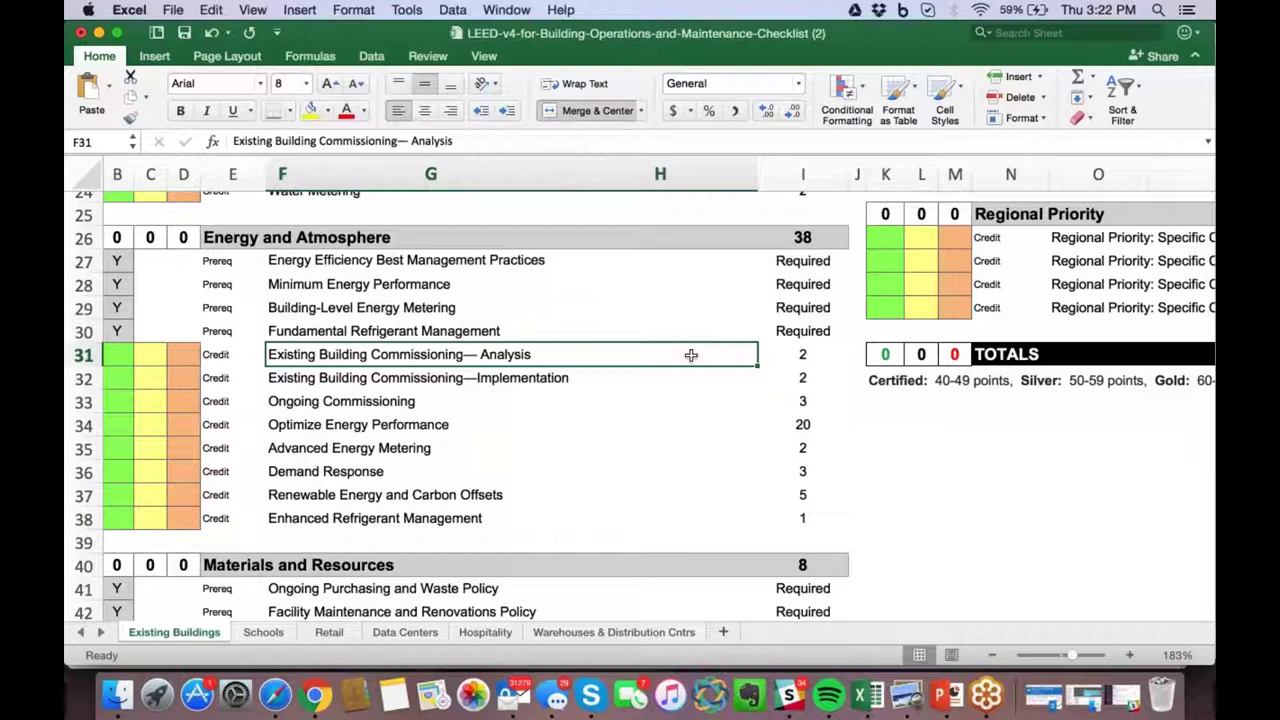
Switch to Chrome, return to the Existing Buildings v4 credit list and open the Existing building commissioning—analysis credit
{"action": "key", "text": "ctrl+Up"}
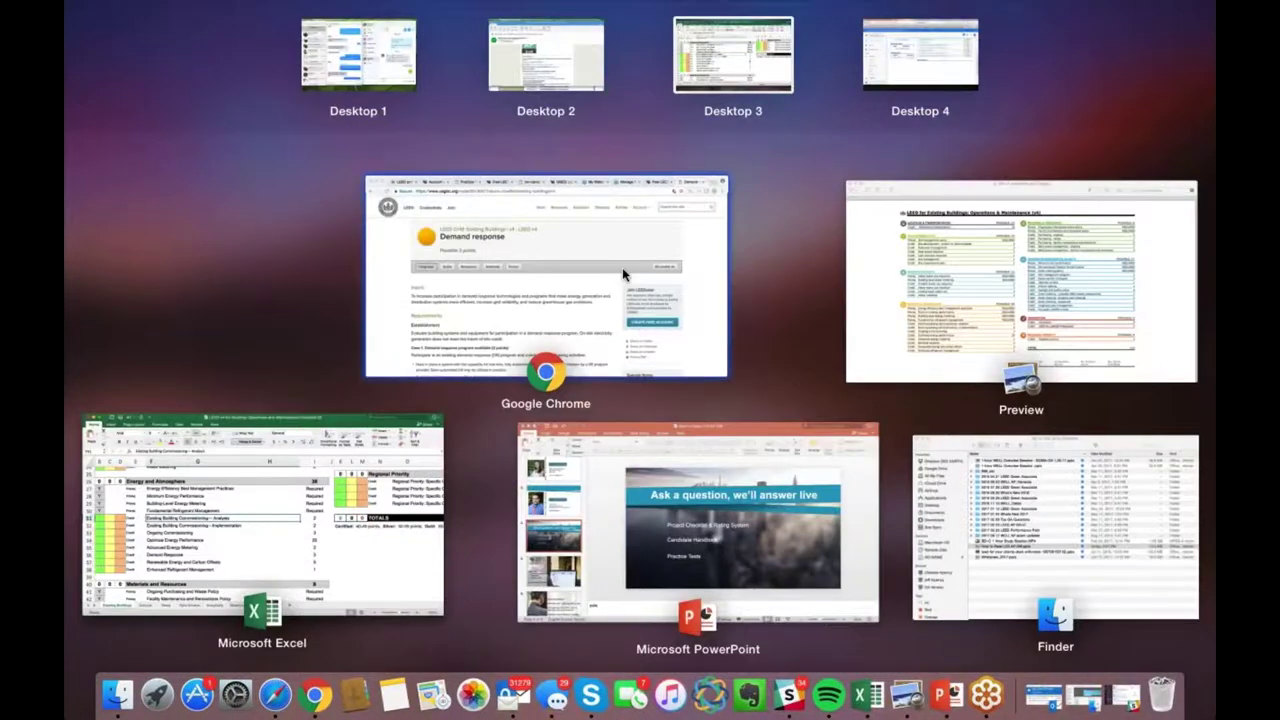
{"action": "left_click", "coordinate": [622, 267]}
{"action": "key", "text": "super+bracketleft"}
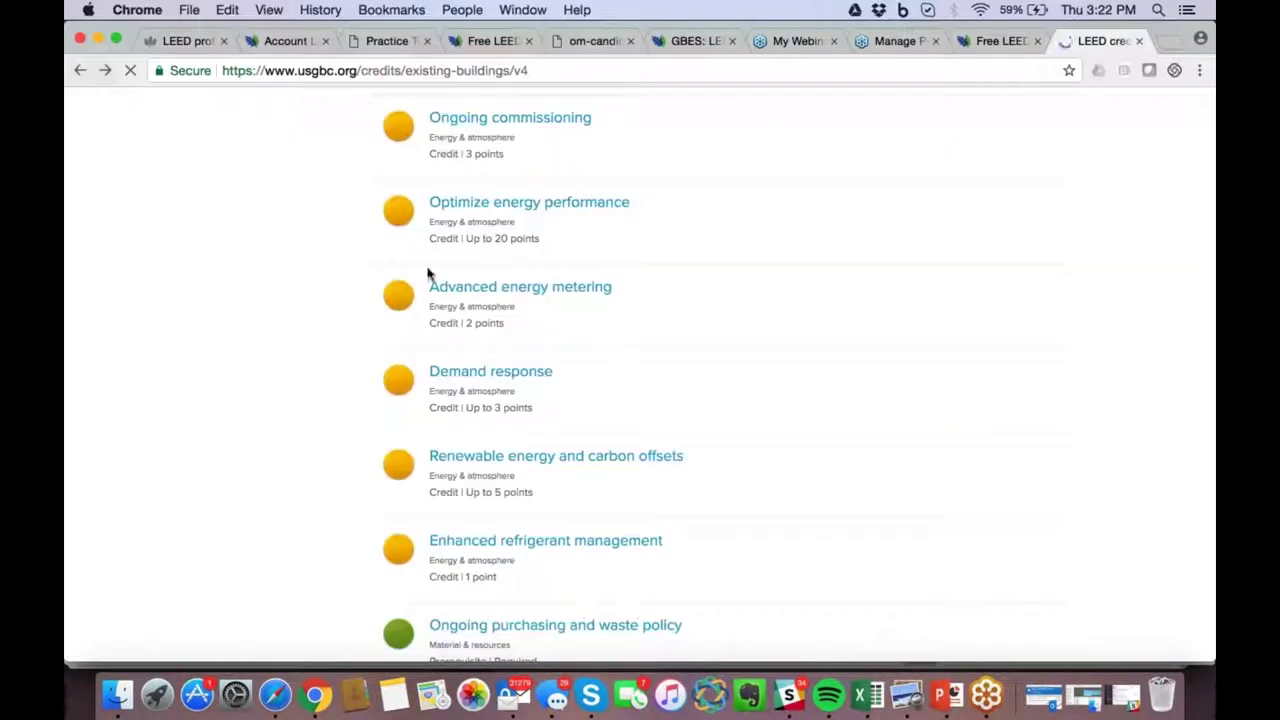
{"action": "scroll", "coordinate": [619, 401], "scroll_direction": "down", "scroll_amount": 6}
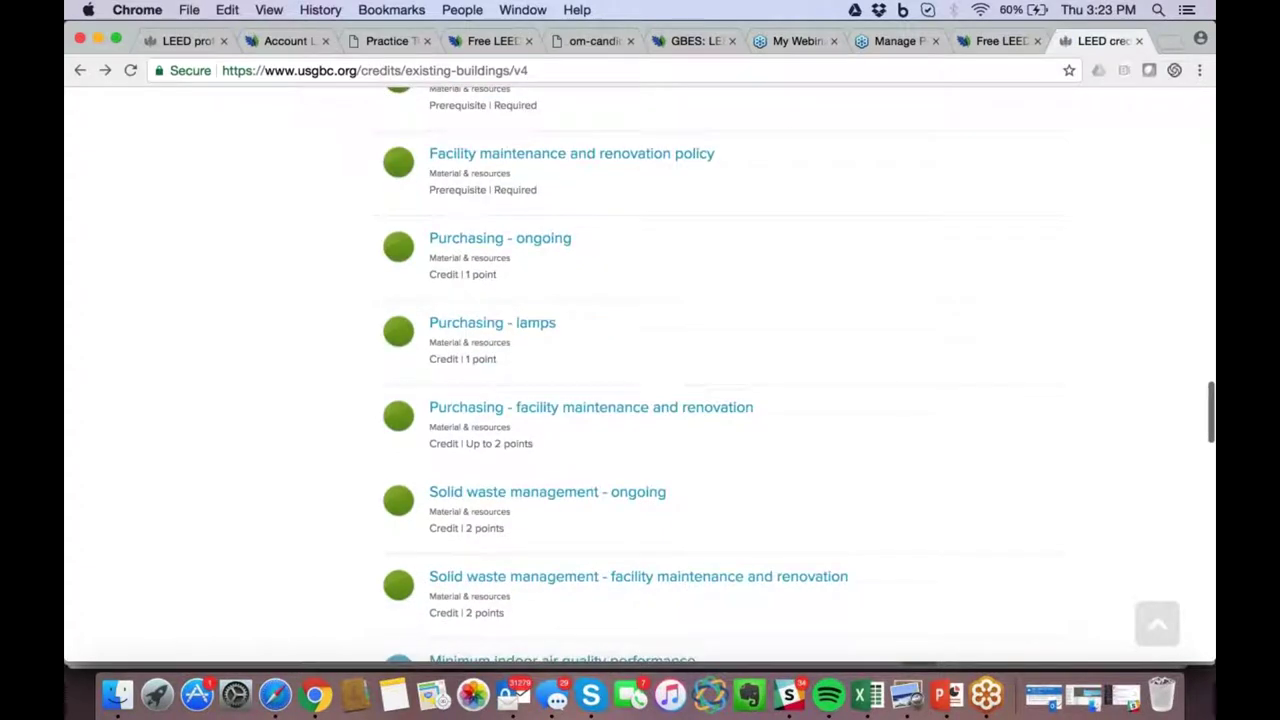
{"action": "scroll", "coordinate": [614, 374], "scroll_direction": "up", "scroll_amount": 8}
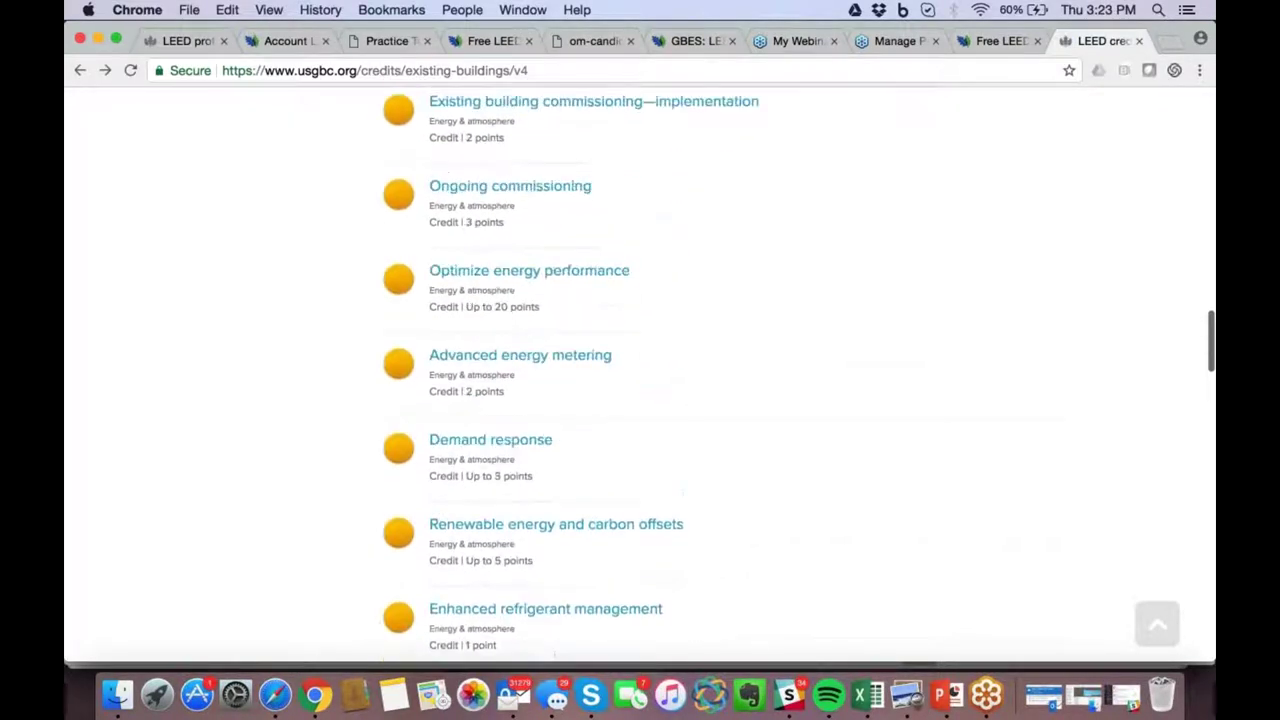
{"action": "scroll", "coordinate": [620, 330], "scroll_direction": "up", "scroll_amount": 2}
{"action": "left_click", "coordinate": [622, 322]}
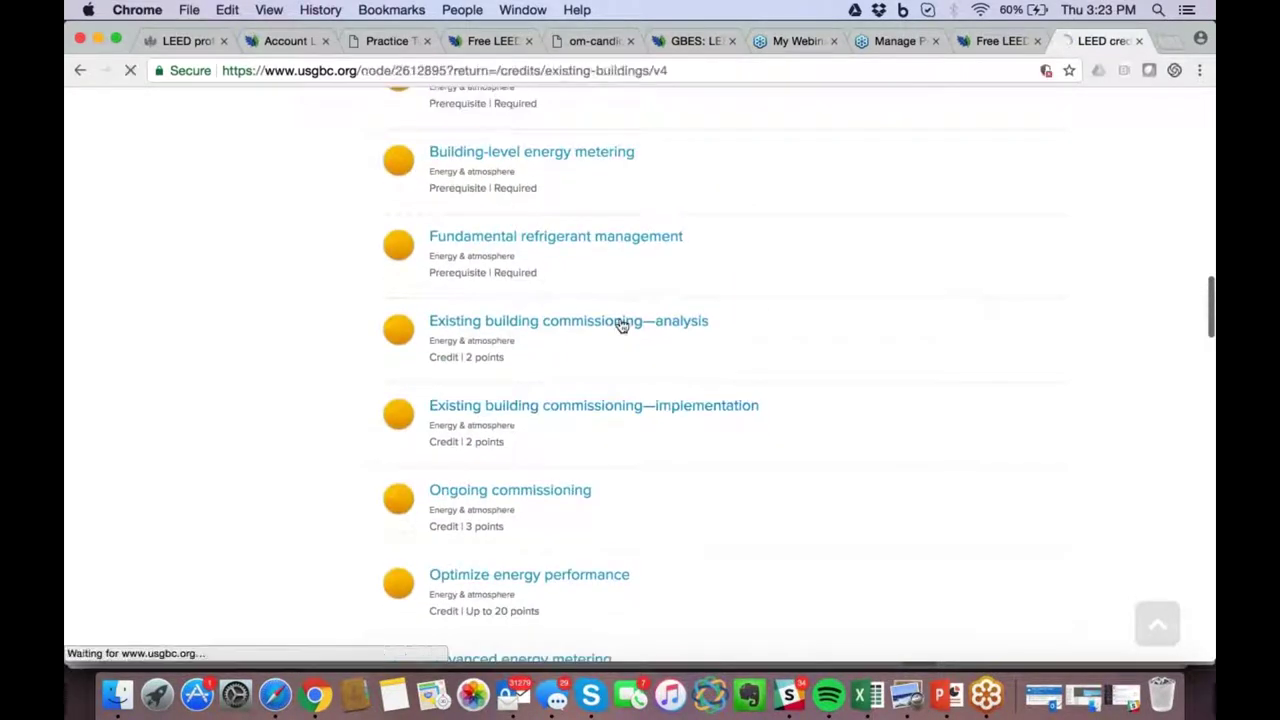
Highlight "ASHRAE Level 2" in the credit's Option 2 energy audit requirements and return to the credit list
{"action": "scroll", "coordinate": [620, 325], "scroll_direction": "down", "scroll_amount": 5}
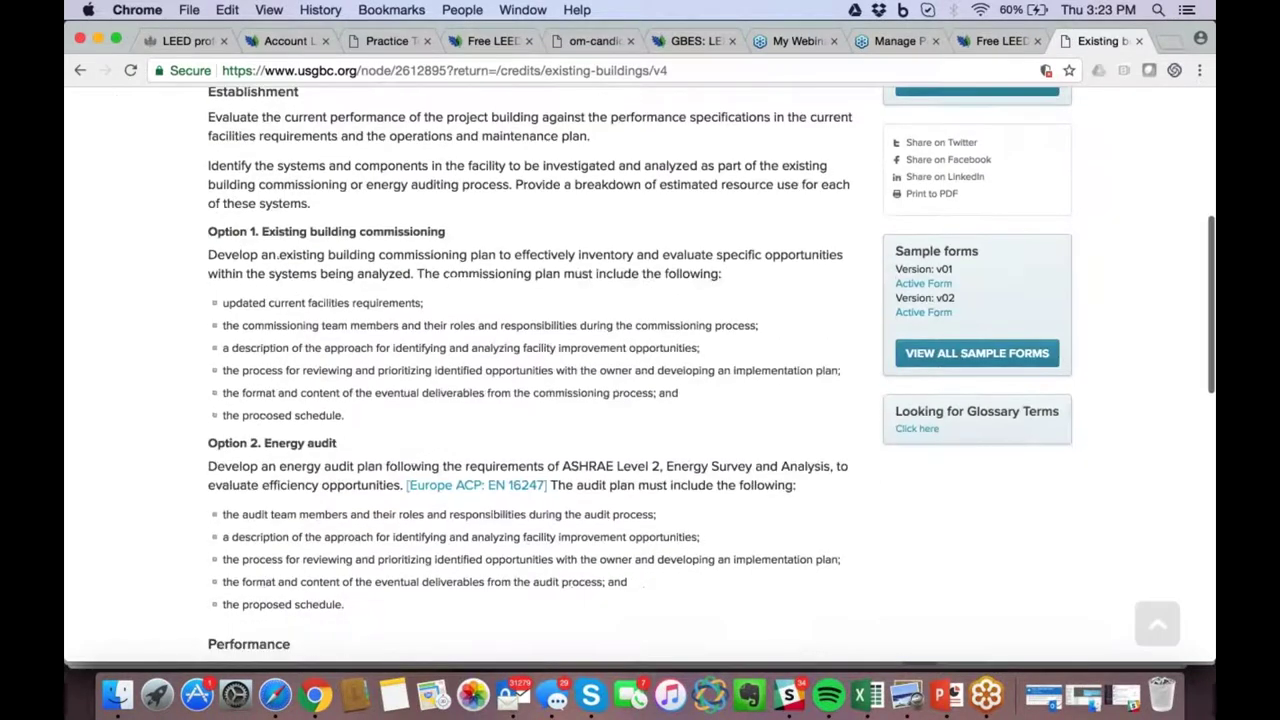
{"action": "scroll", "coordinate": [640, 374], "scroll_direction": "up", "scroll_amount": 1}
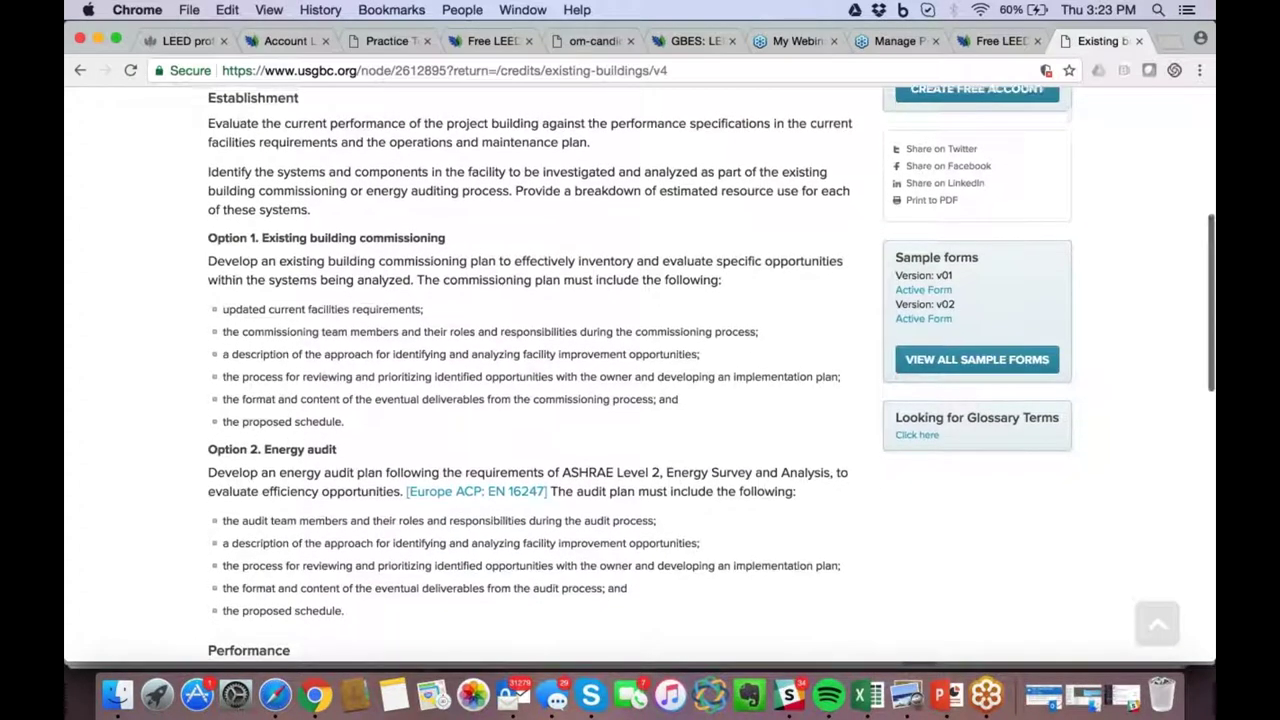
{"action": "left_click_drag", "start_coordinate": [661, 483], "coordinate": [563, 485]}
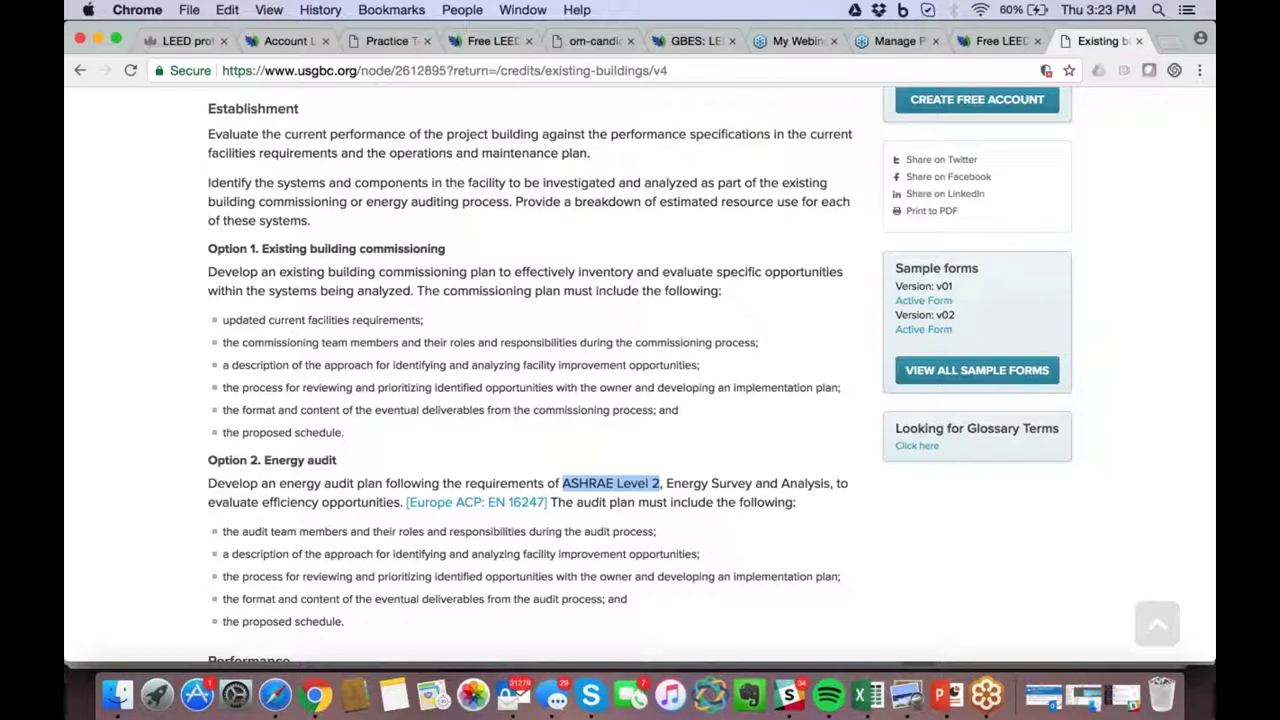
{"action": "left_click", "coordinate": [80, 70]}
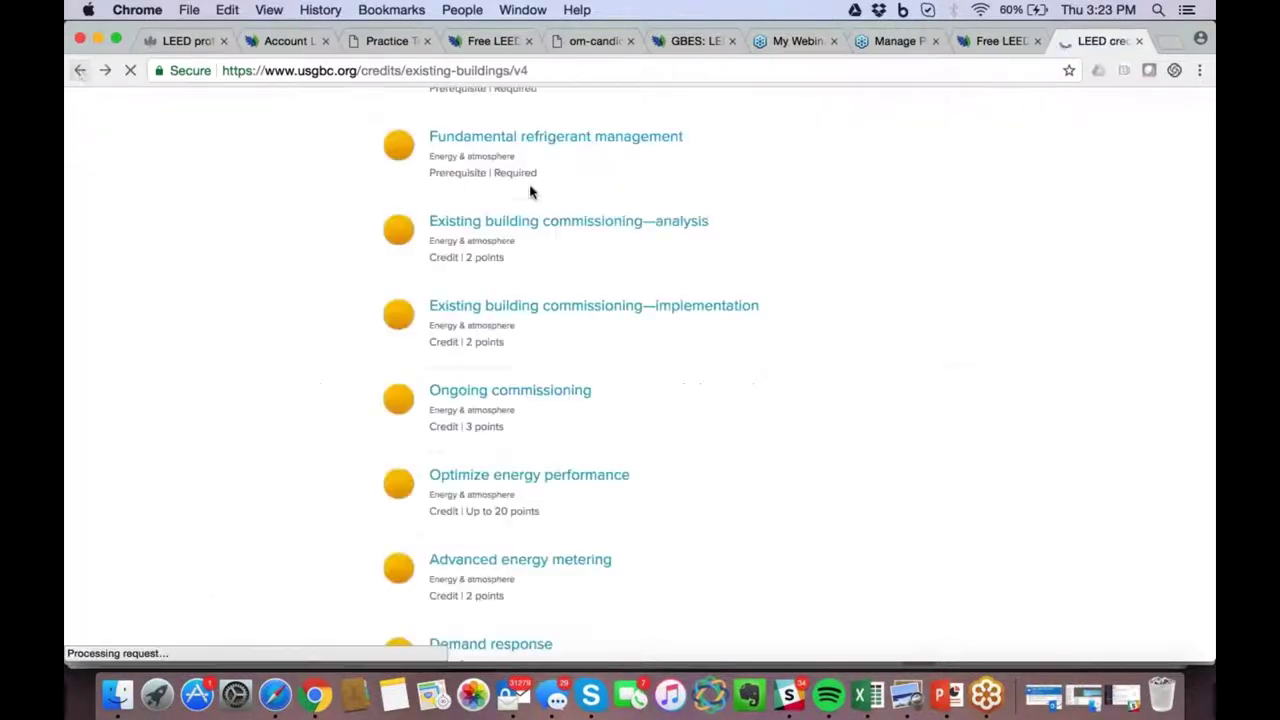
Switch to the Excel checklist and select the Renewable Energy and Carbon Offsets credit, its points, and the credit name again
{"action": "key", "text": "ctrl+Up"}
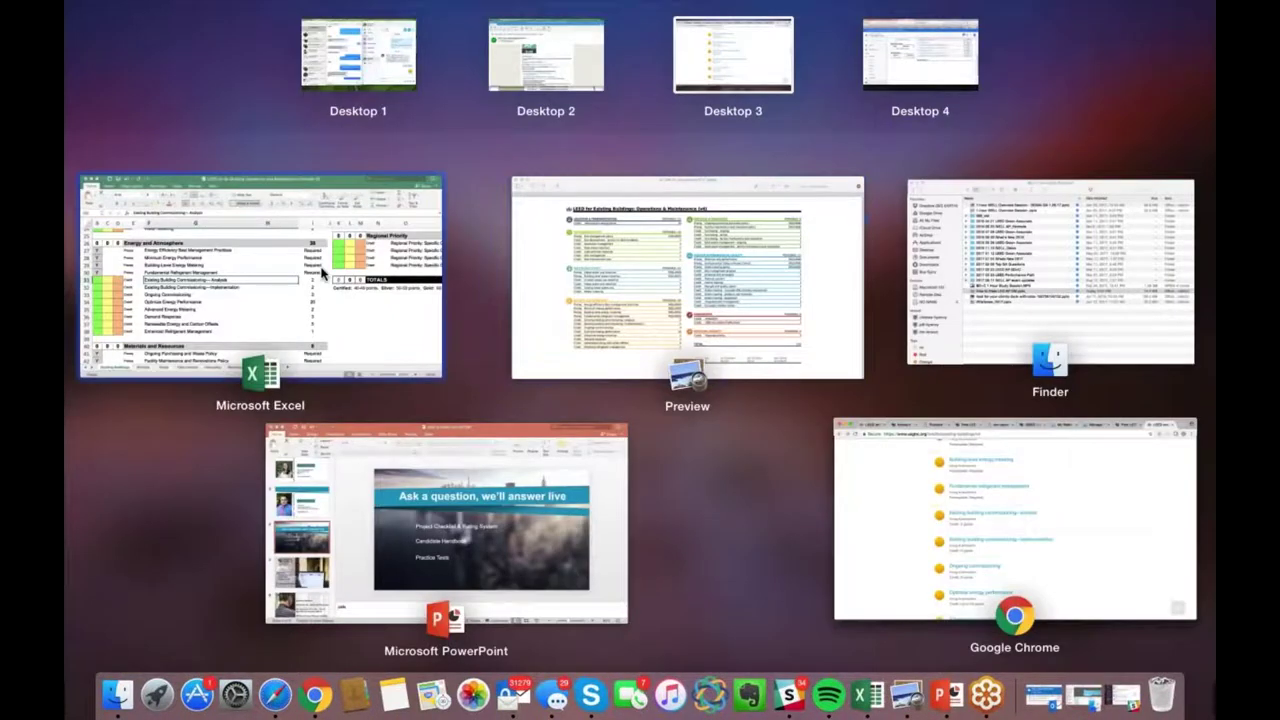
{"action": "left_click", "coordinate": [323, 272]}
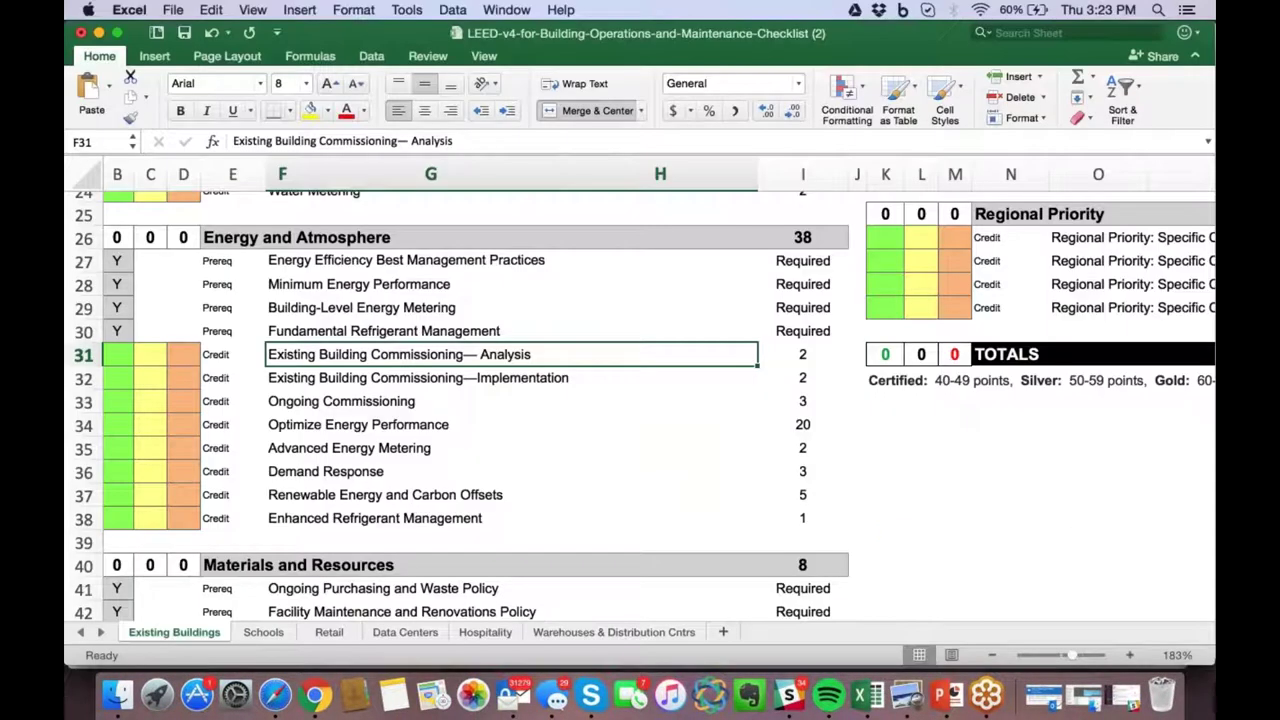
{"action": "scroll", "coordinate": [369, 420], "scroll_direction": "down", "scroll_amount": 5}
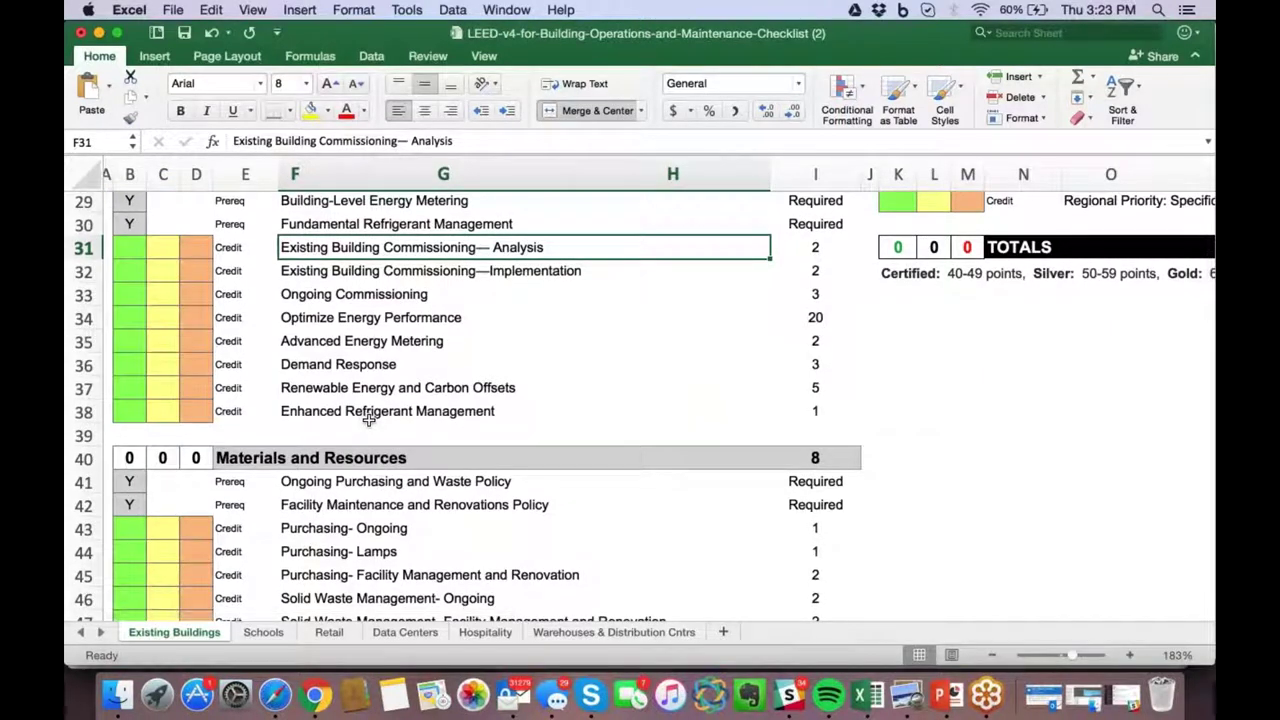
{"action": "left_click", "coordinate": [323, 388]}
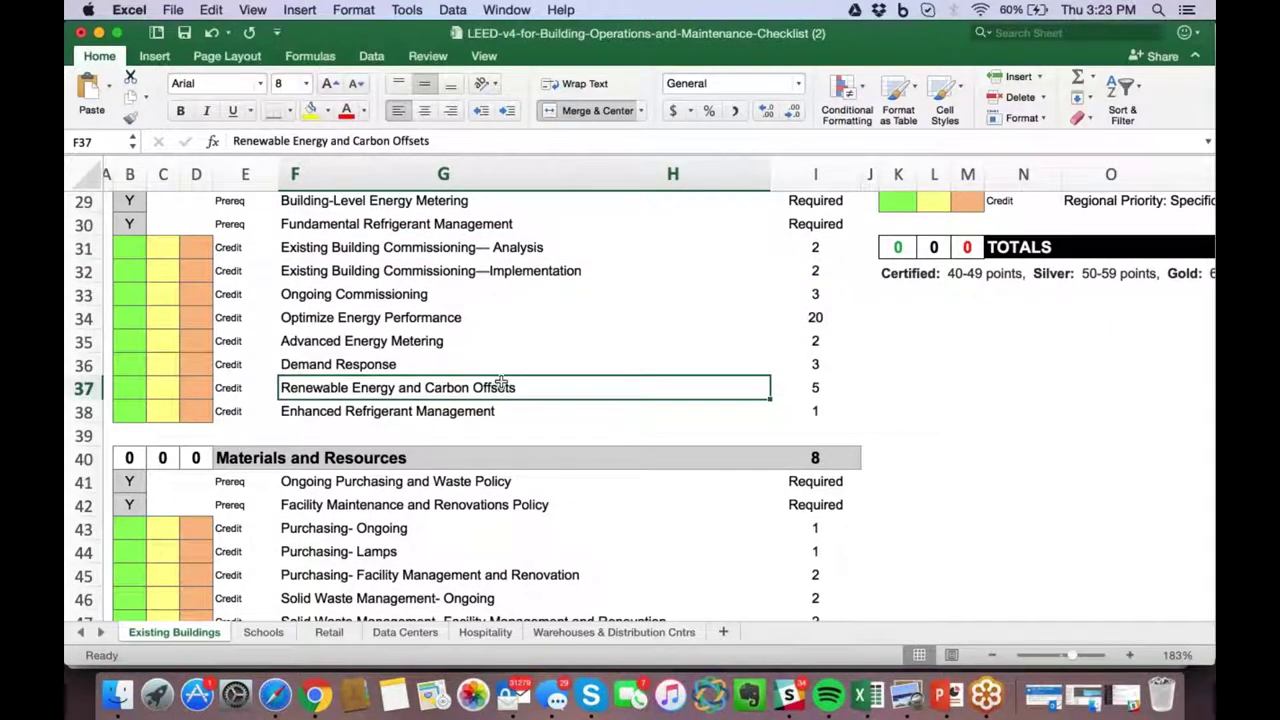
{"action": "left_click", "coordinate": [813, 386]}
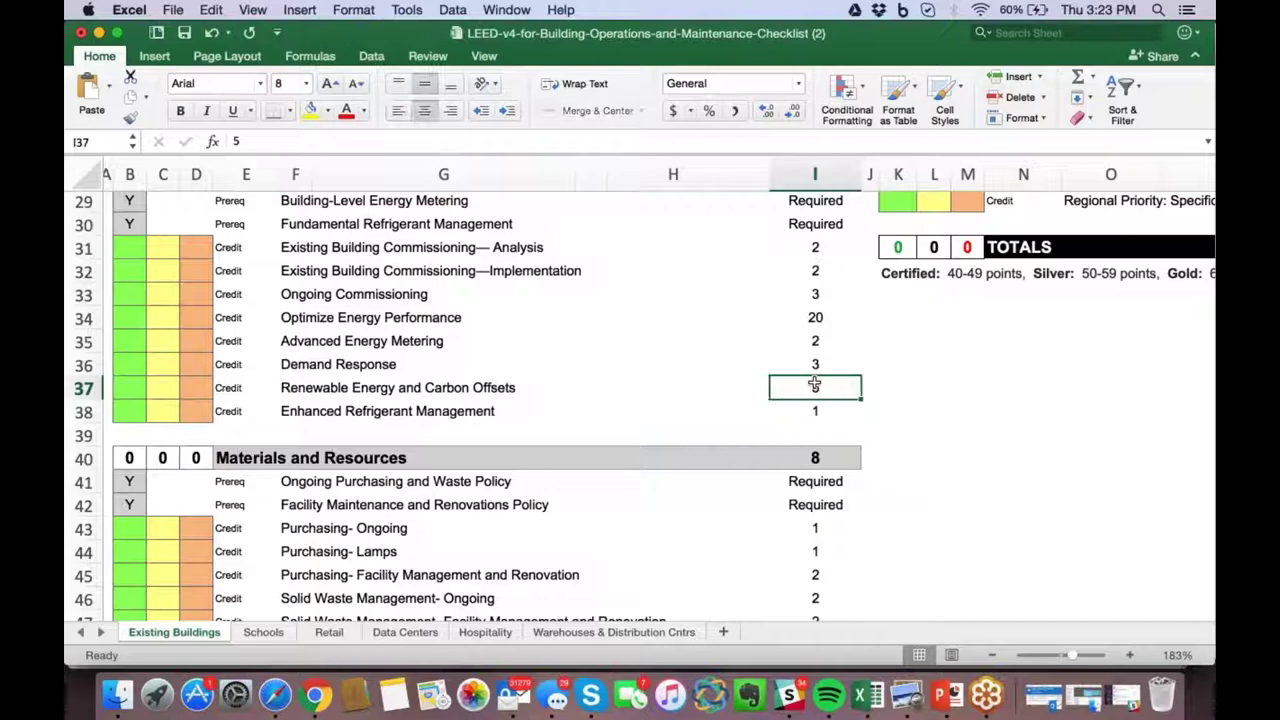
{"action": "left_click", "coordinate": [465, 388]}
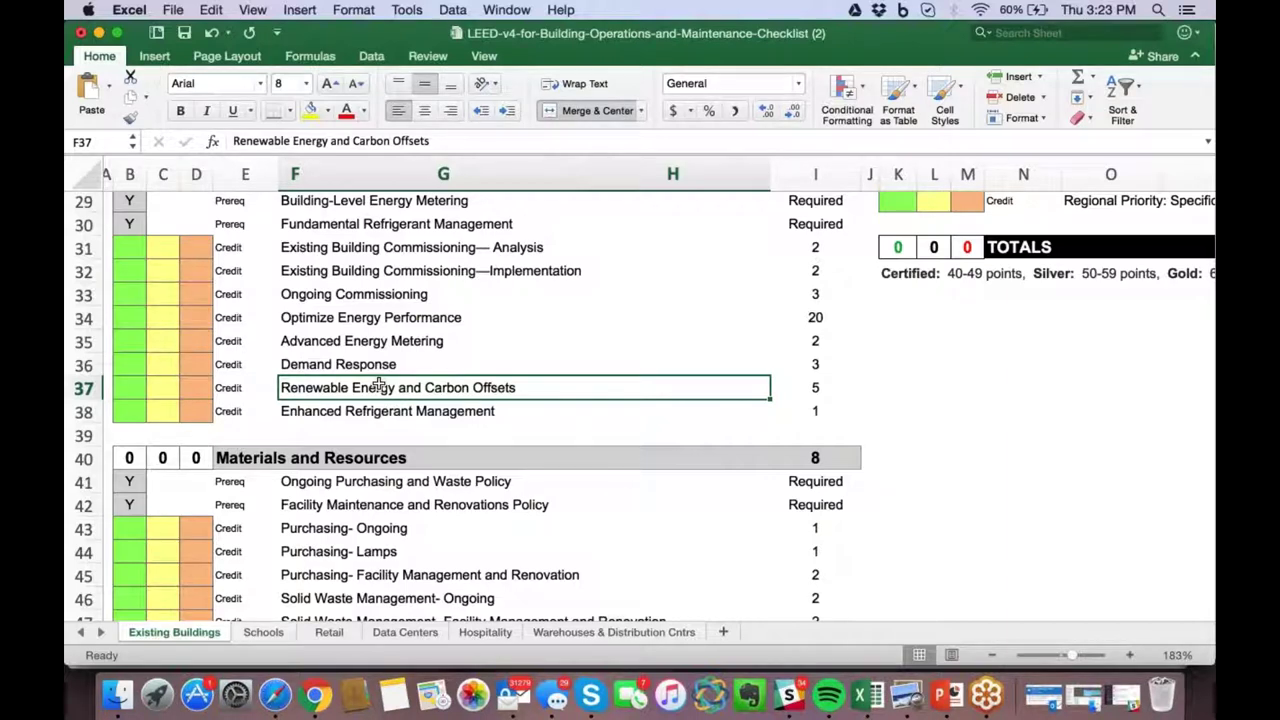
Go up through the Energy and Atmosphere credits one by one, from Demand Response to Existing Building Commissioning—Implementation
{"action": "left_click", "coordinate": [326, 365]}
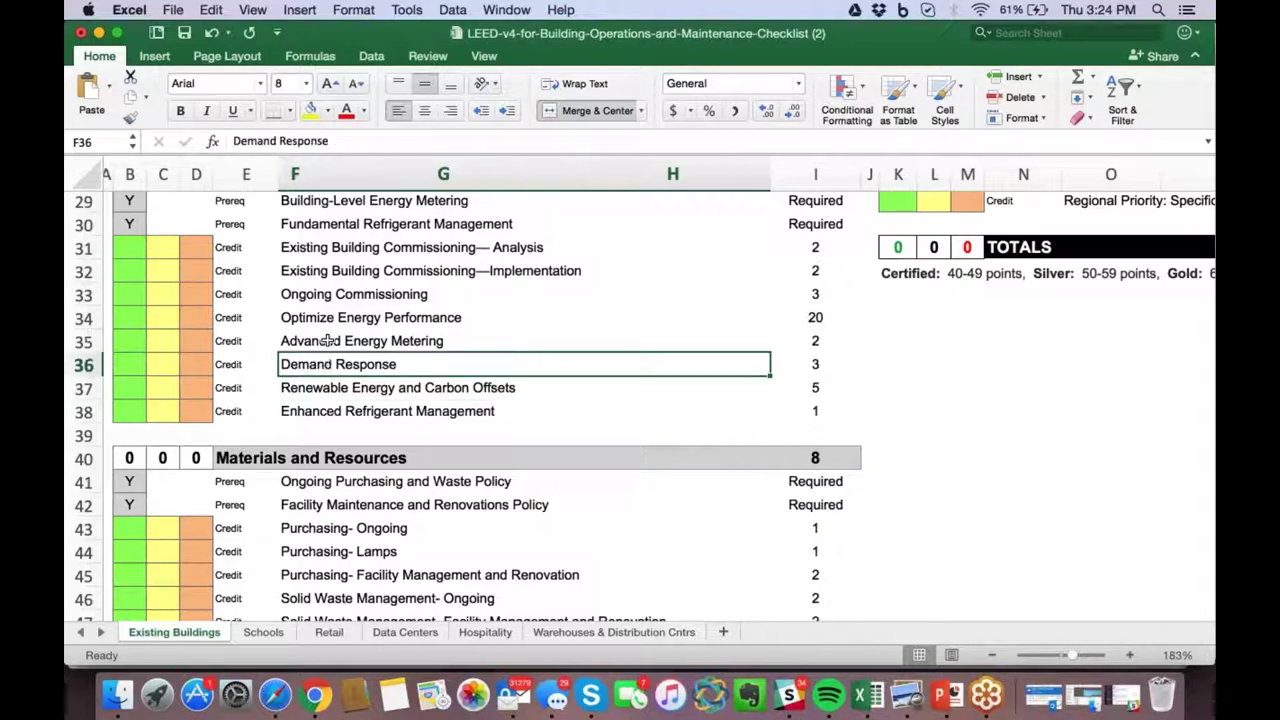
{"action": "left_click", "coordinate": [326, 341]}
{"action": "left_click", "coordinate": [336, 318]}
{"action": "left_click", "coordinate": [337, 290]}
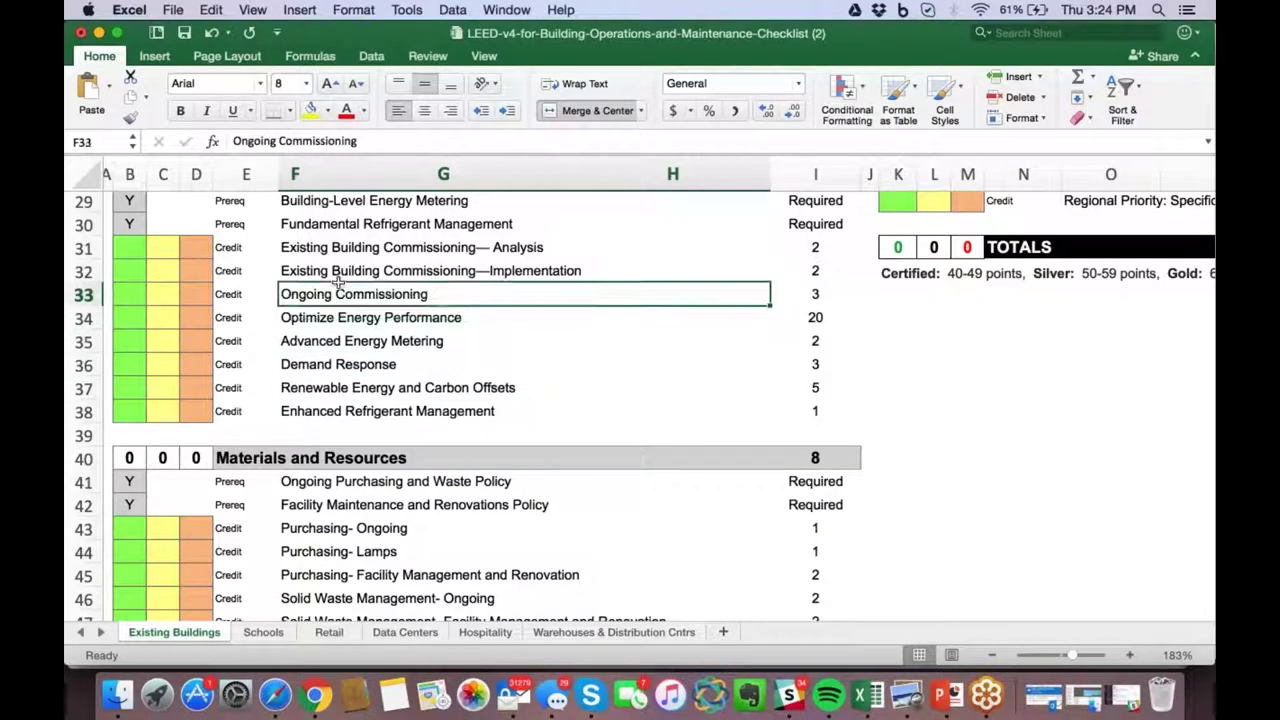
{"action": "left_click", "coordinate": [339, 272]}
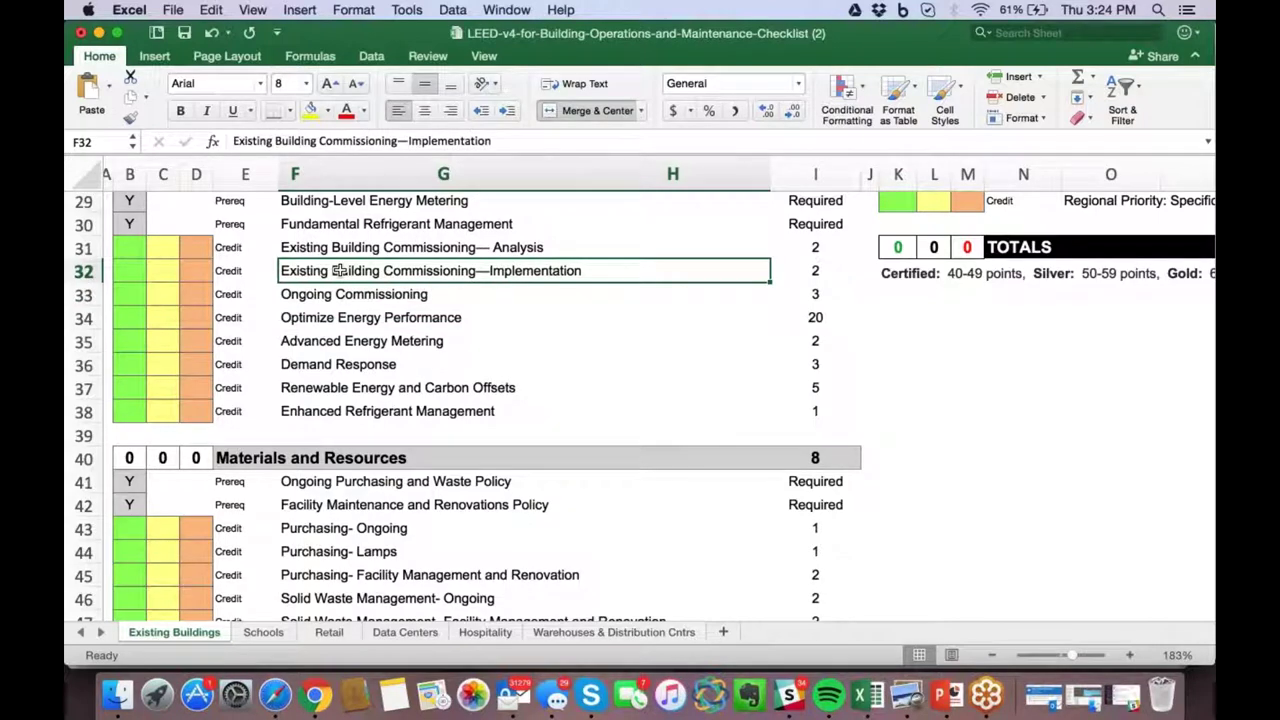
{"action": "scroll", "coordinate": [339, 271], "scroll_direction": "up", "scroll_amount": 3}
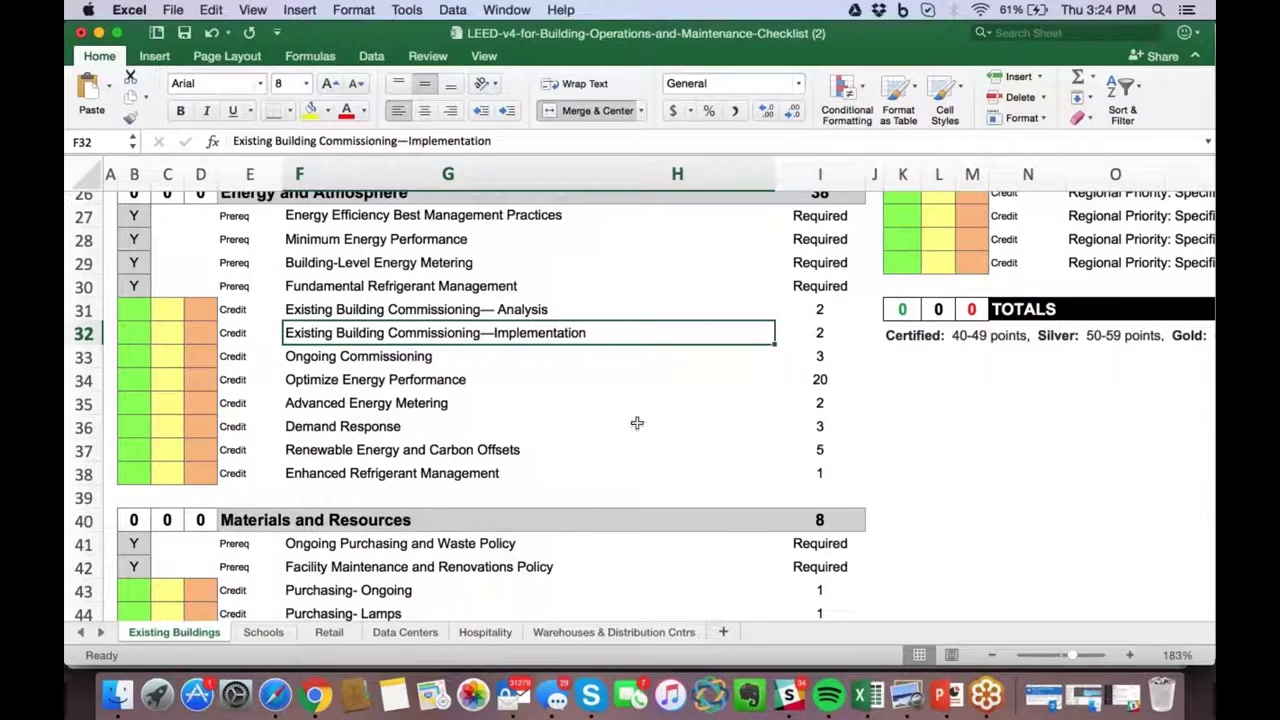
Go through the two Materials and Resources prerequisites individually and as a pair, ending with a selection of all five credits below them
{"action": "scroll", "coordinate": [637, 423], "scroll_direction": "down", "scroll_amount": 1}
{"action": "scroll", "coordinate": [640, 400], "scroll_direction": "down", "scroll_amount": 5}
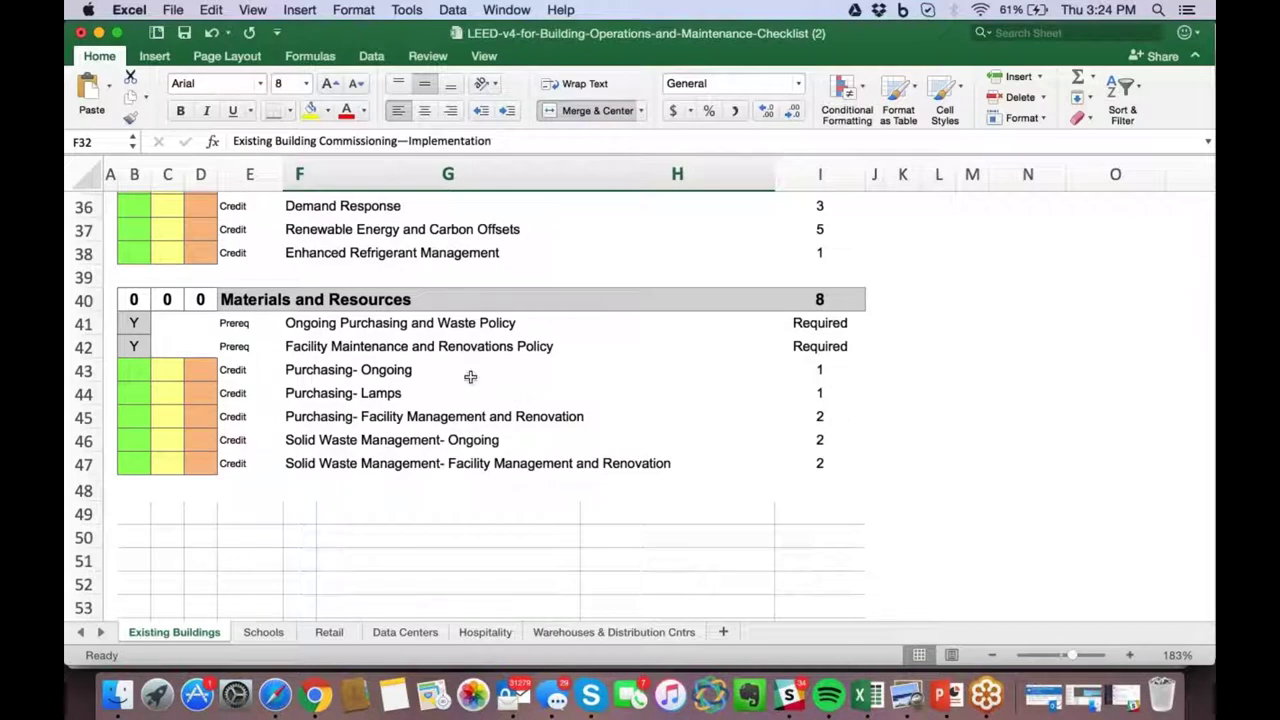
{"action": "left_click", "coordinate": [333, 322]}
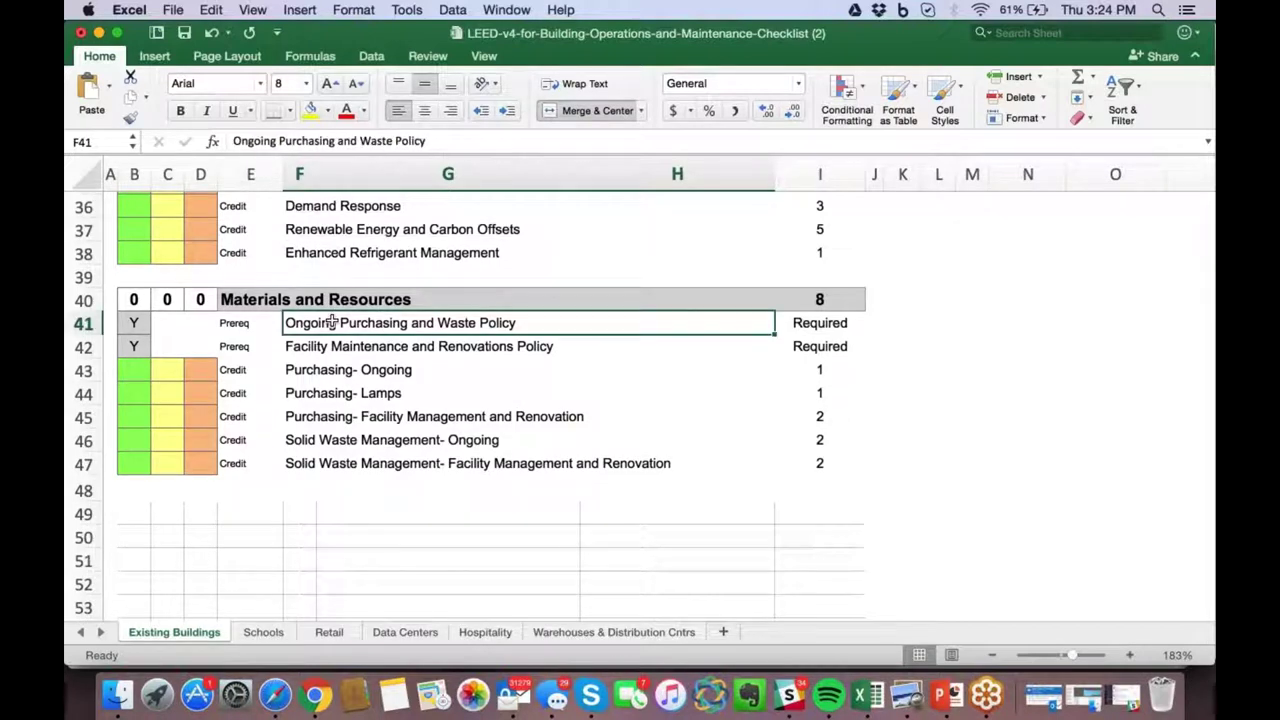
{"action": "key", "text": "Down"}
{"action": "left_click", "coordinate": [326, 324], "text": "shift"}
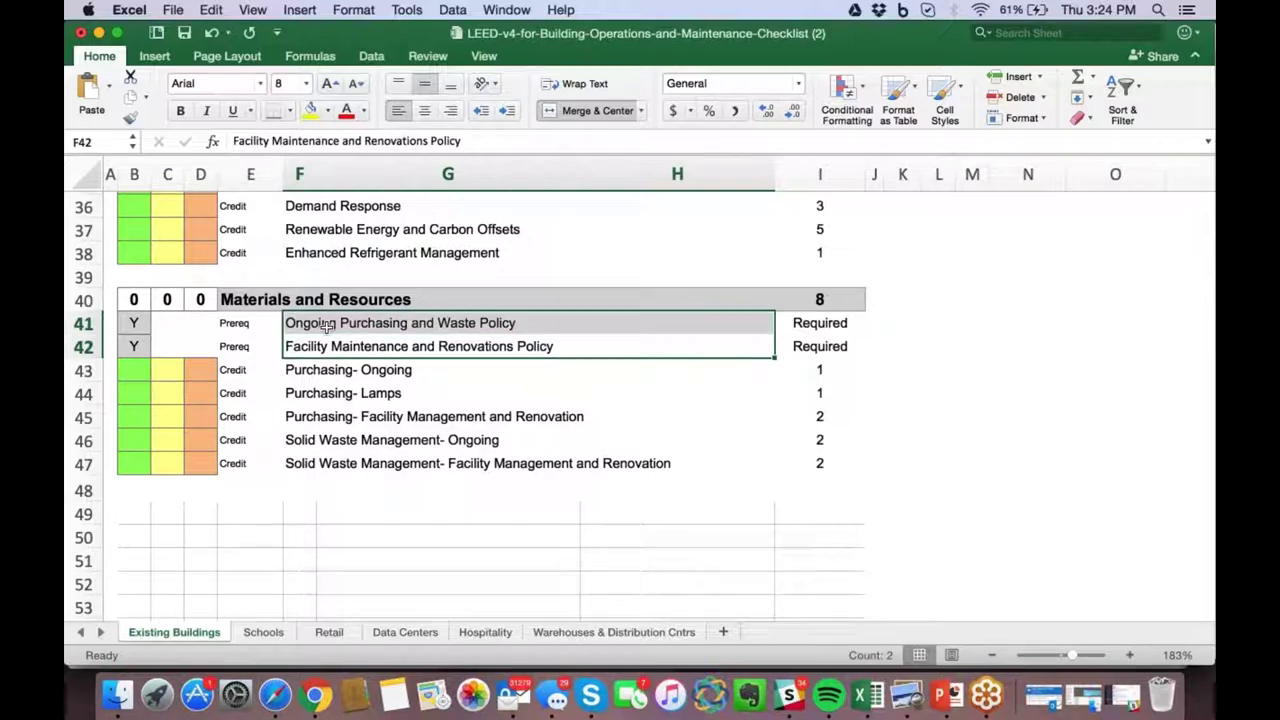
{"action": "left_click", "coordinate": [323, 347]}
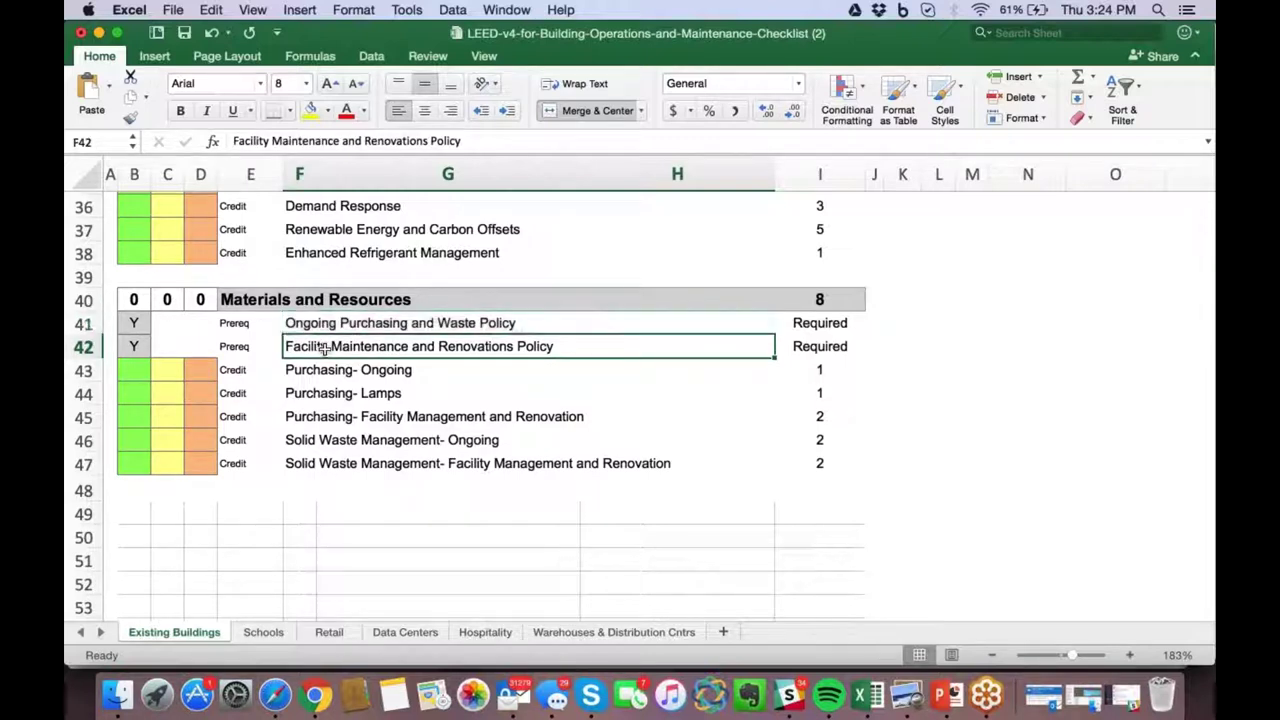
{"action": "left_click", "coordinate": [329, 324]}
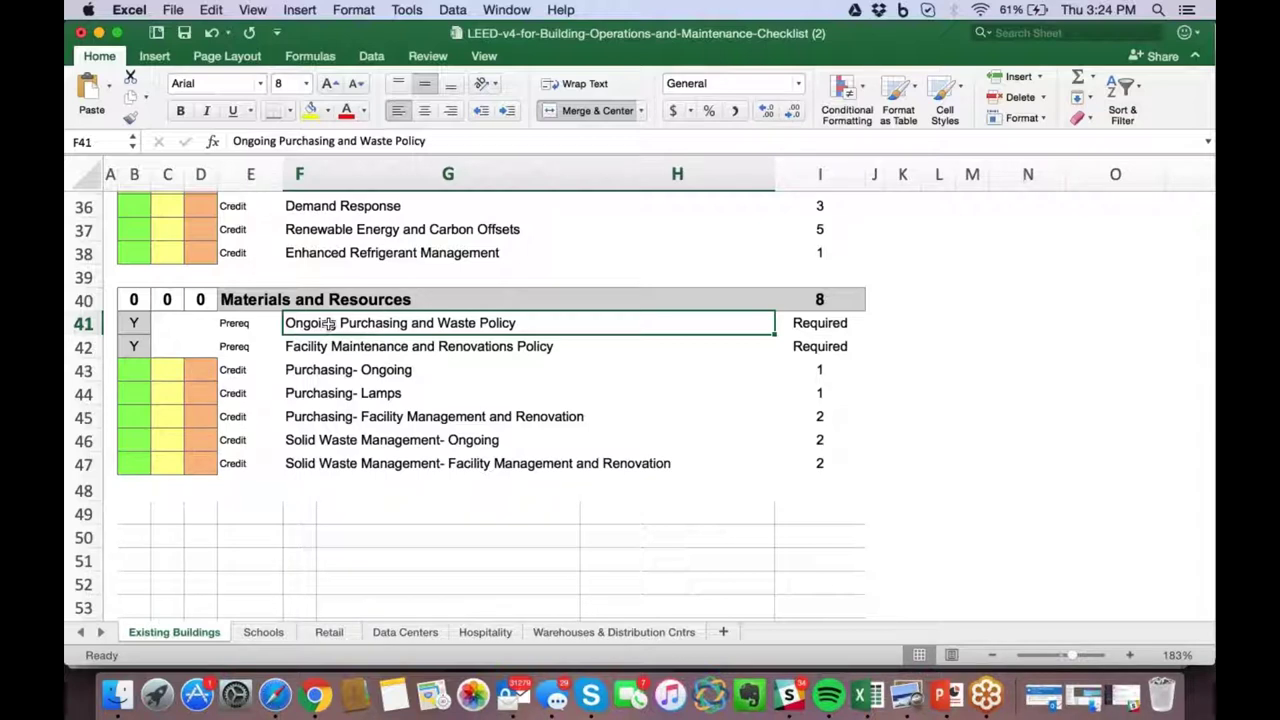
{"action": "left_click", "coordinate": [316, 348]}
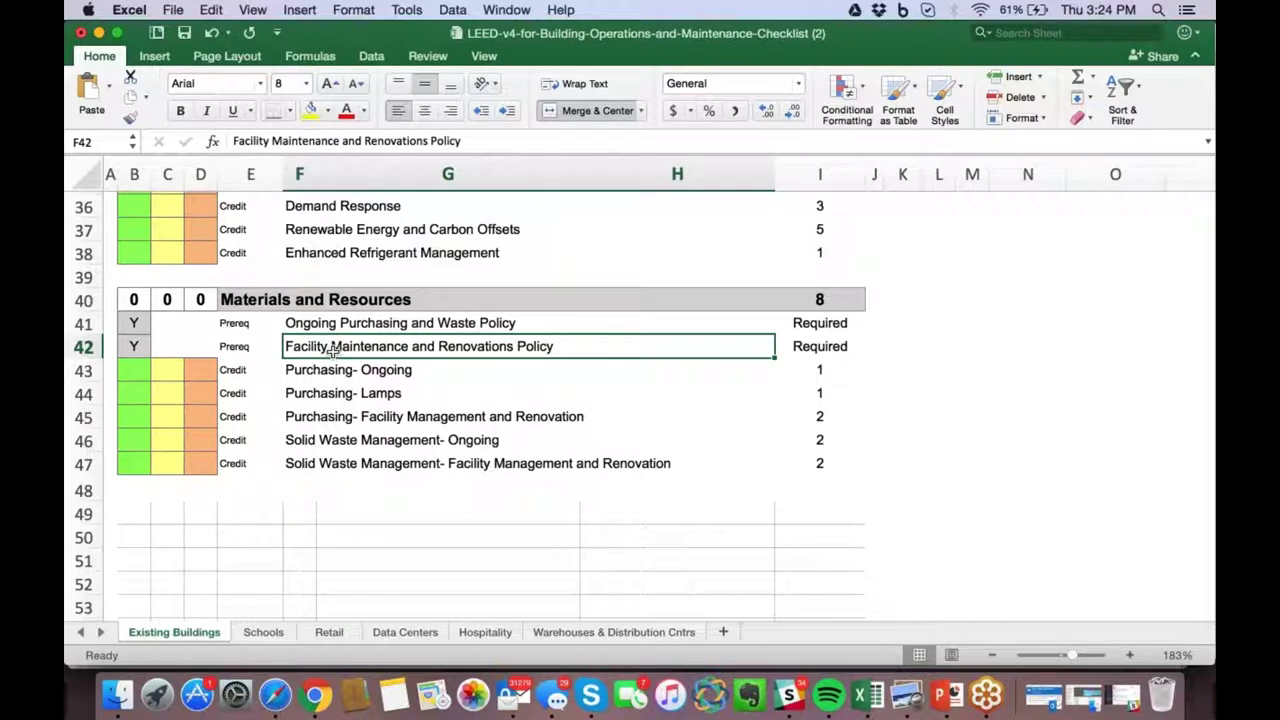
{"action": "left_click_drag", "start_coordinate": [340, 323], "coordinate": [340, 343]}
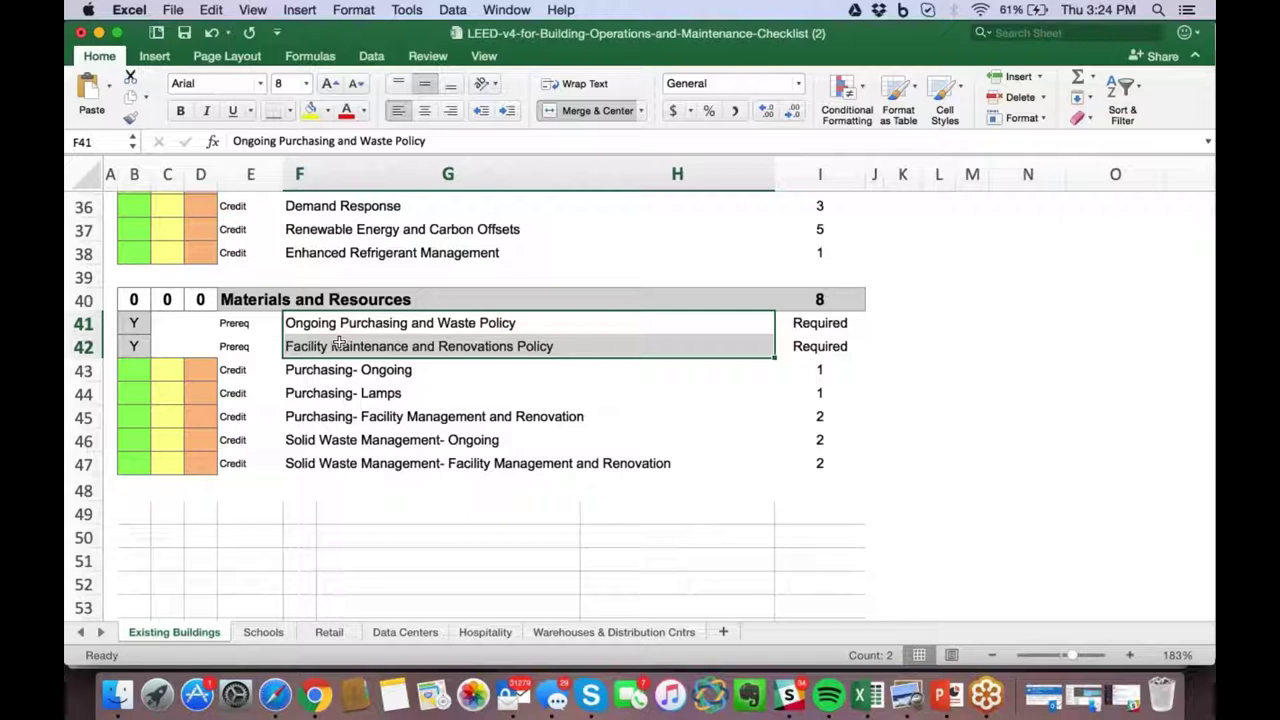
{"action": "left_click_drag", "start_coordinate": [335, 372], "coordinate": [330, 470]}
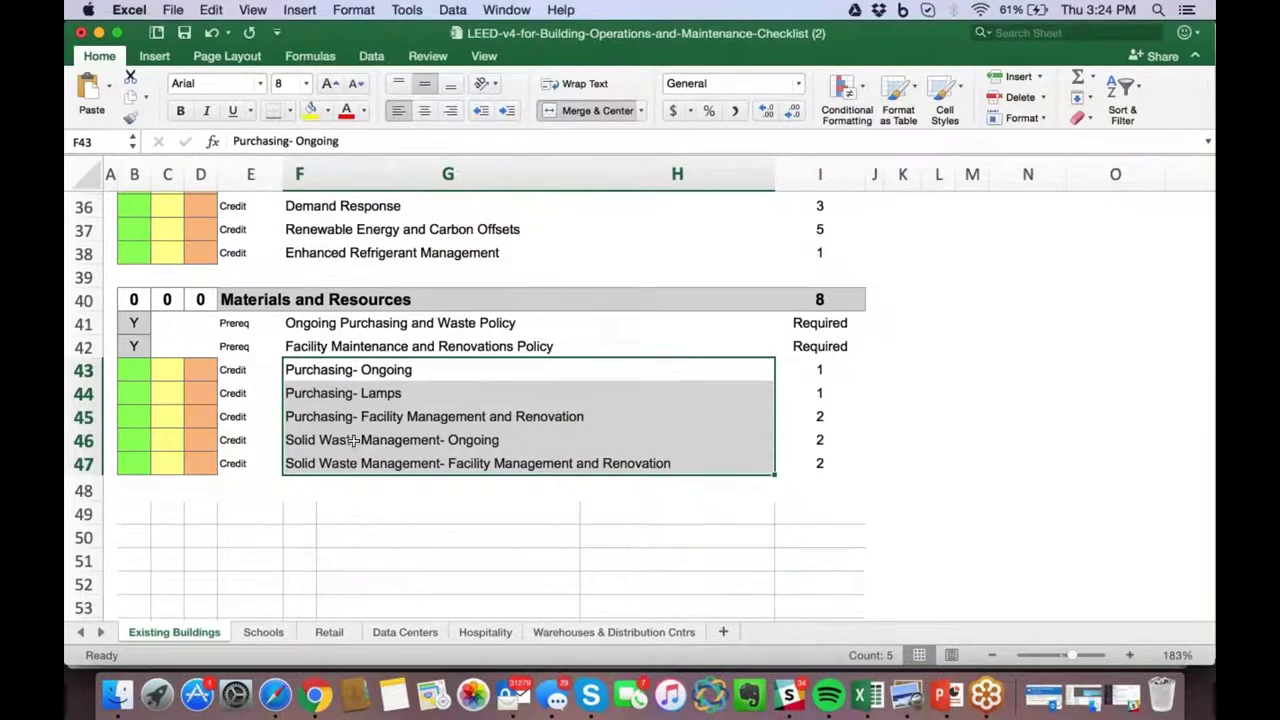
Switch to Chrome, open the Ongoing purchasing and waste policy prerequisite and examine its environmentally preferable purchasing requirements
{"action": "key", "text": "ctrl+Up"}
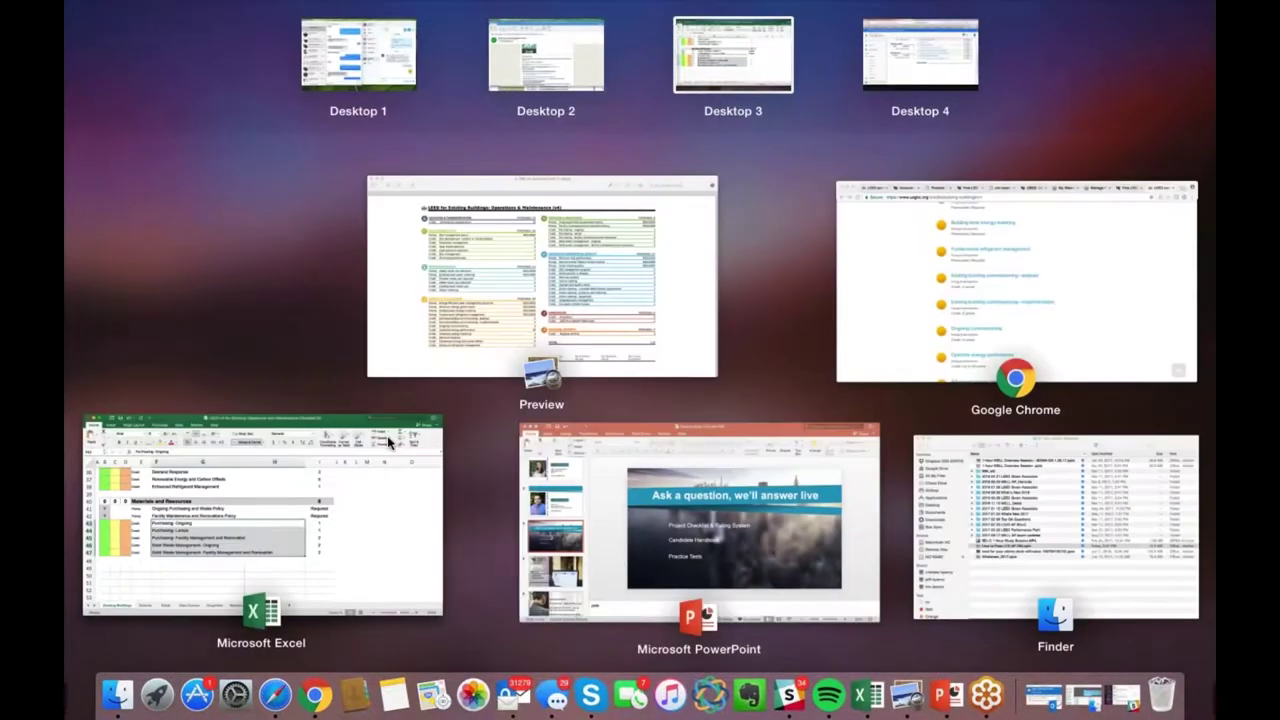
{"action": "left_click", "coordinate": [905, 283]}
{"action": "scroll", "coordinate": [783, 443], "scroll_direction": "down", "scroll_amount": 10}
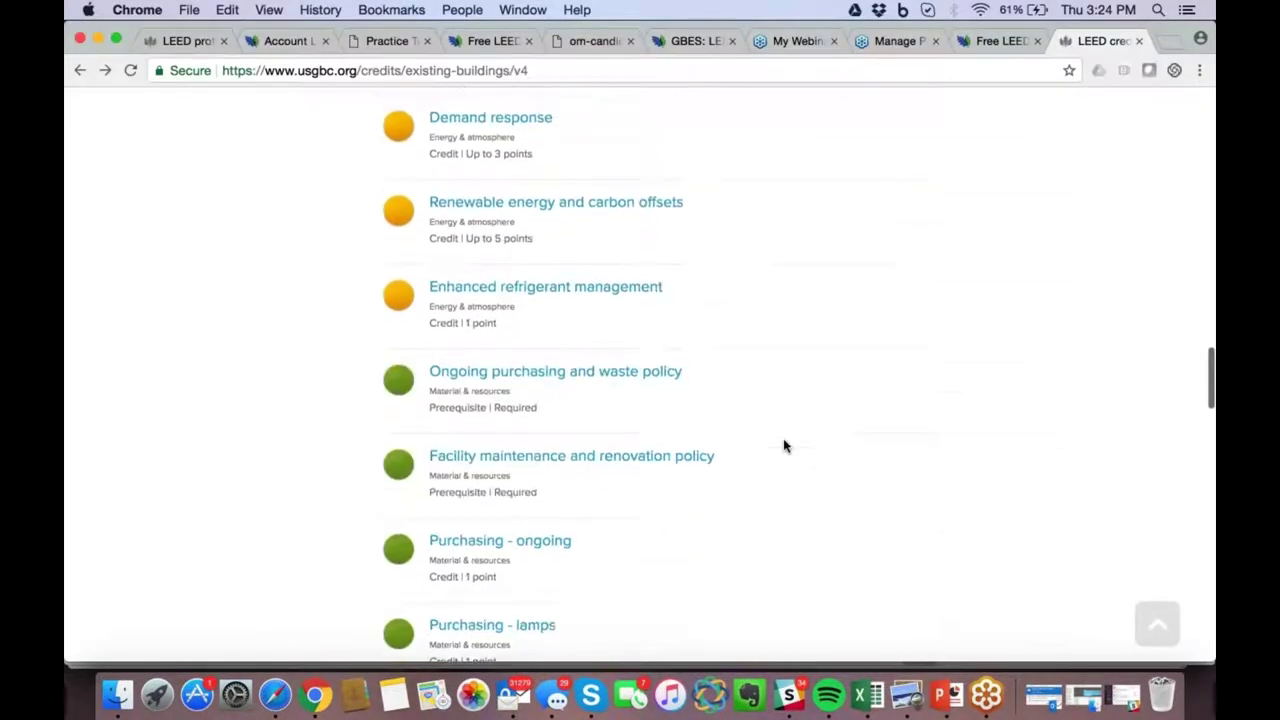
{"action": "left_click", "coordinate": [621, 268]}
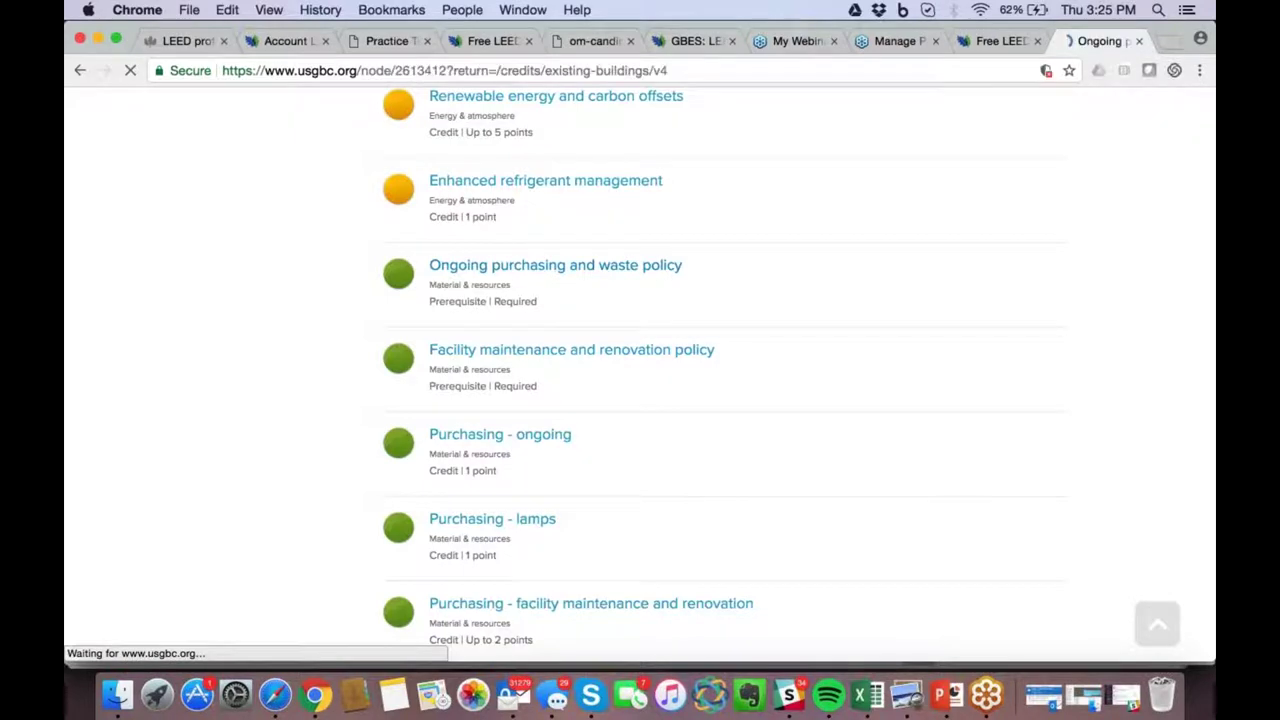
{"action": "scroll", "coordinate": [640, 370], "scroll_direction": "down", "scroll_amount": 4}
{"action": "scroll", "coordinate": [640, 370], "scroll_direction": "down", "scroll_amount": 4}
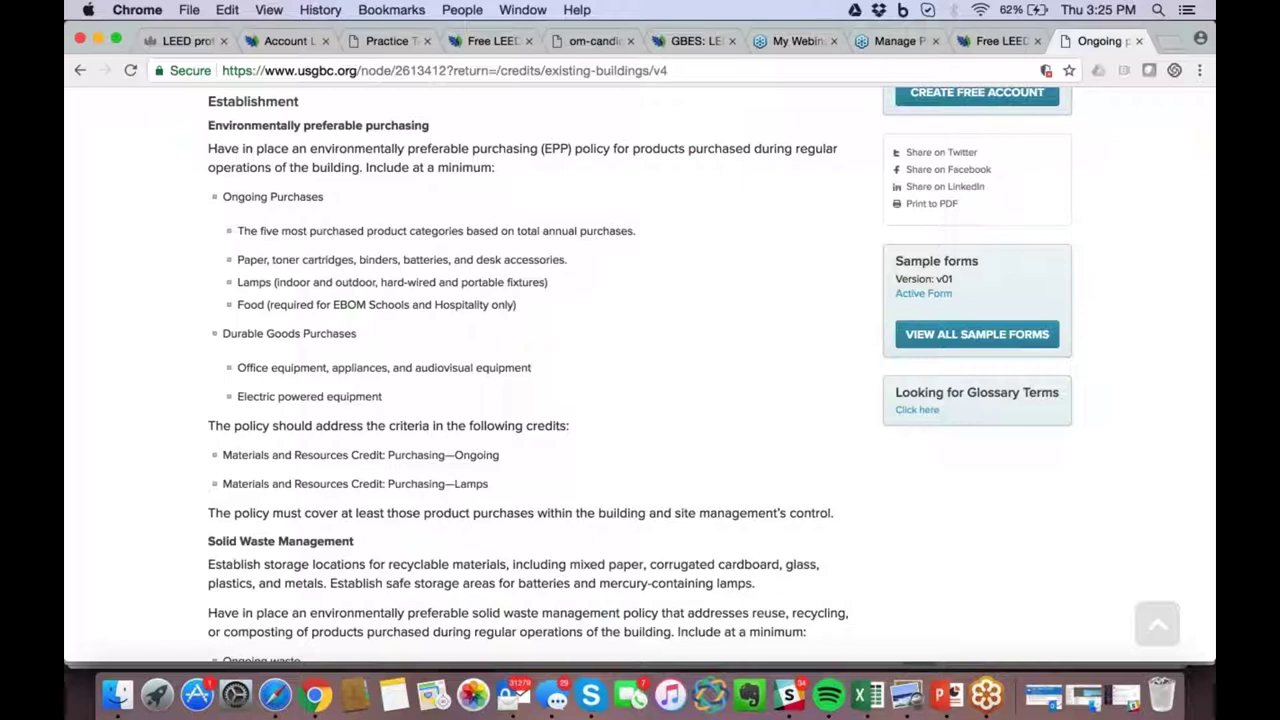
{"action": "scroll", "coordinate": [640, 375], "scroll_direction": "up", "scroll_amount": 8}
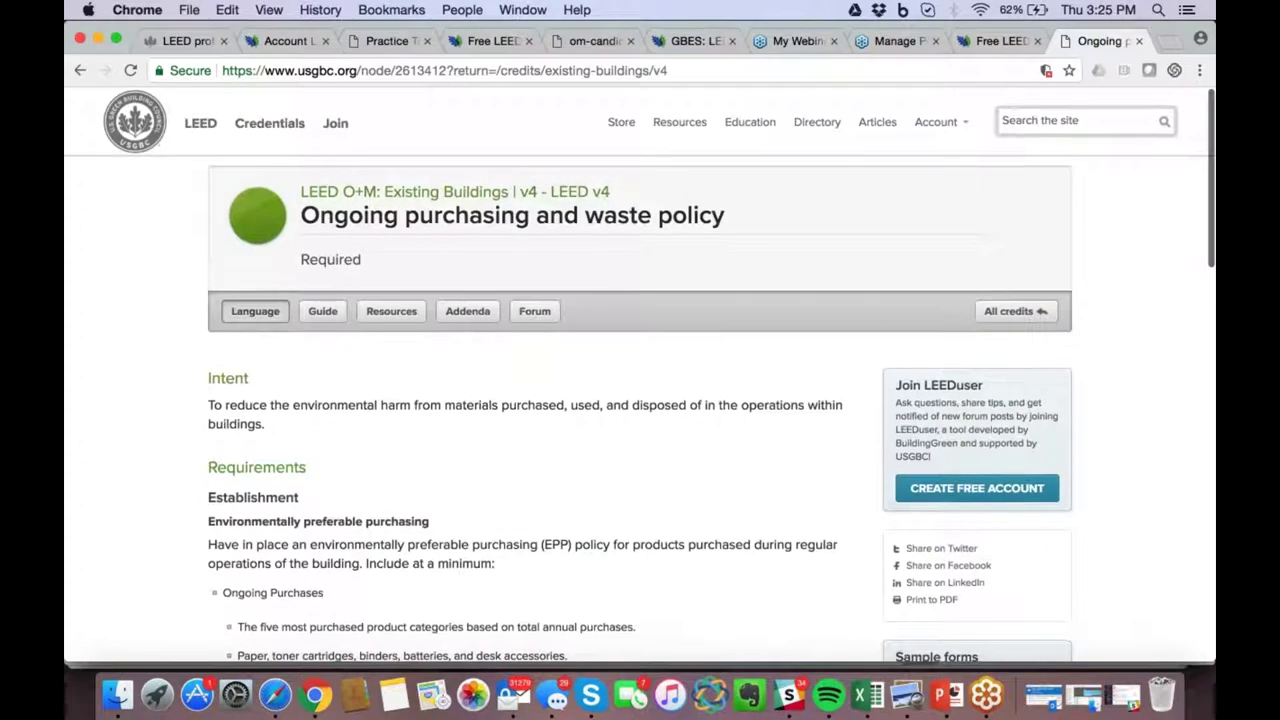
Switch to the Excel checklist and select Purchasing- Ongoing, Purchasing- Lamps and Solid Waste Management- Facility Management and Renovation in turn
{"action": "key", "text": "ctrl+Up"}
{"action": "left_click", "coordinate": [397, 308]}
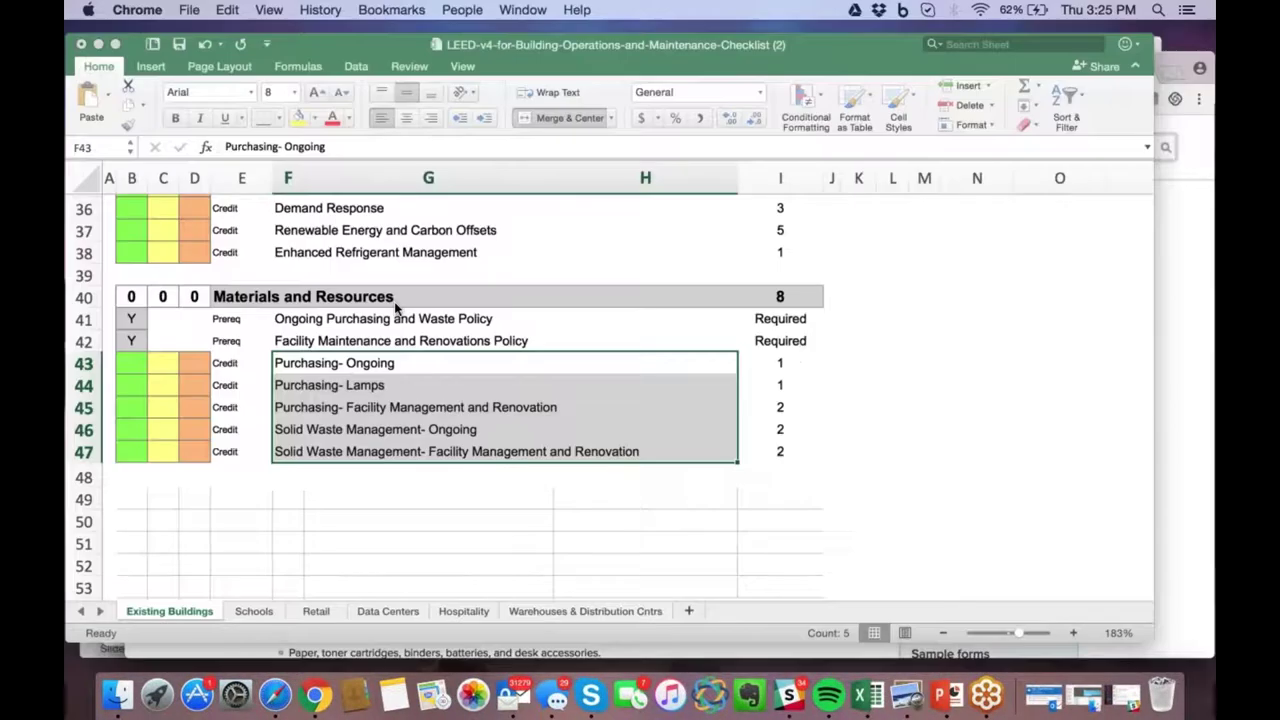
{"action": "left_click", "coordinate": [423, 367]}
{"action": "key", "text": "Down"}
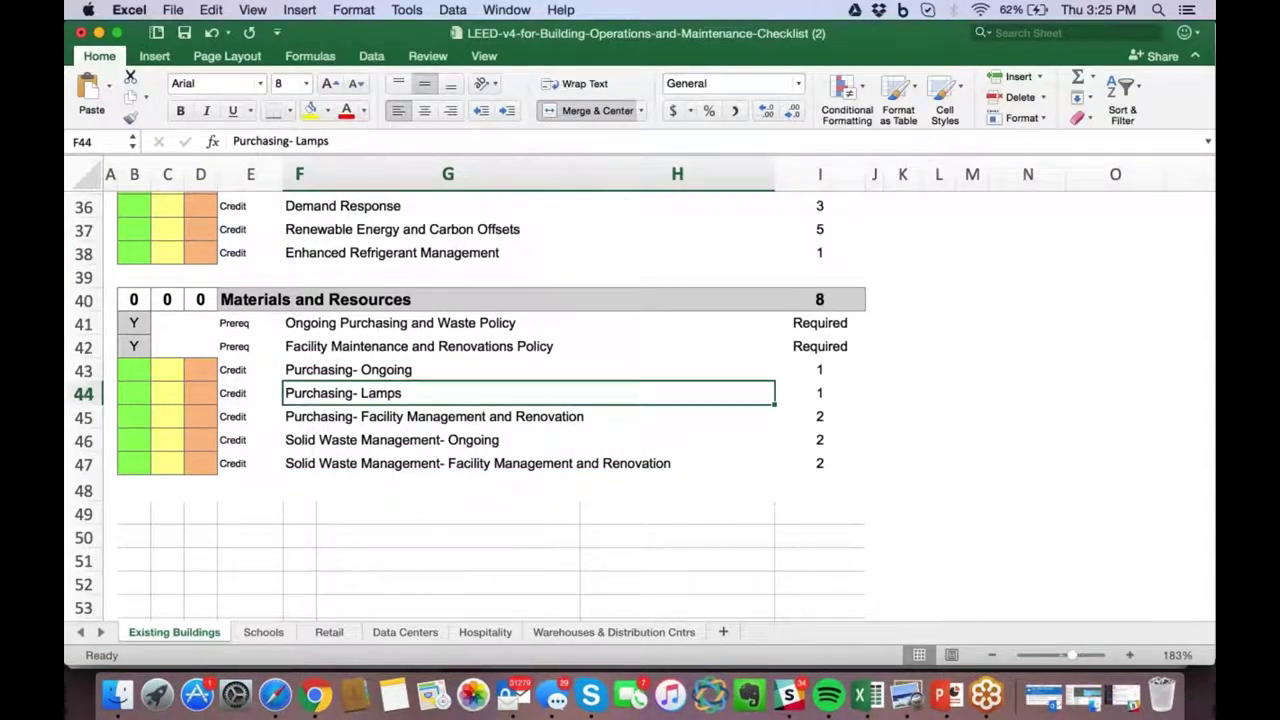
{"action": "left_click", "coordinate": [428, 463]}
{"action": "scroll", "coordinate": [413, 522], "scroll_direction": "up", "scroll_amount": 1}
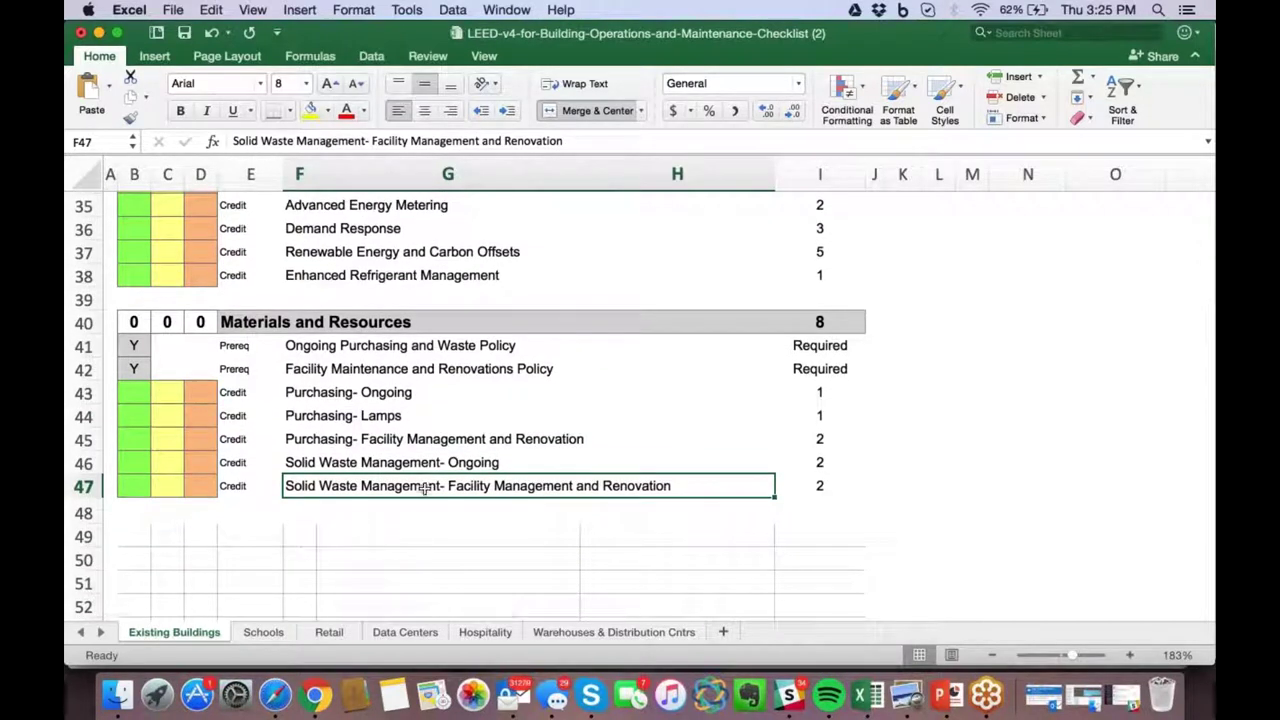
Select Ongoing Purchasing and Waste Policy and Purchasing- Lamps in the checklist, and open the Purchasing - lamps credit in Chrome
{"action": "left_click", "coordinate": [450, 344]}
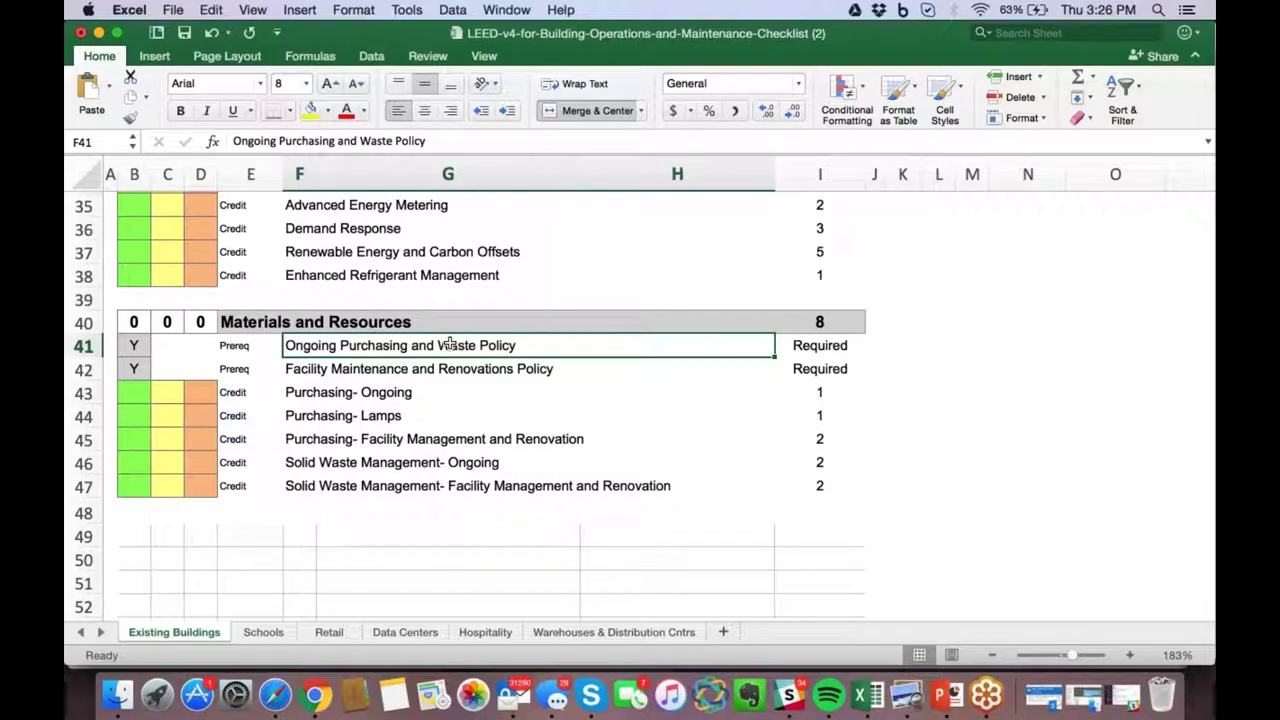
{"action": "left_click", "coordinate": [384, 415]}
{"action": "key", "text": "ctrl+Up"}
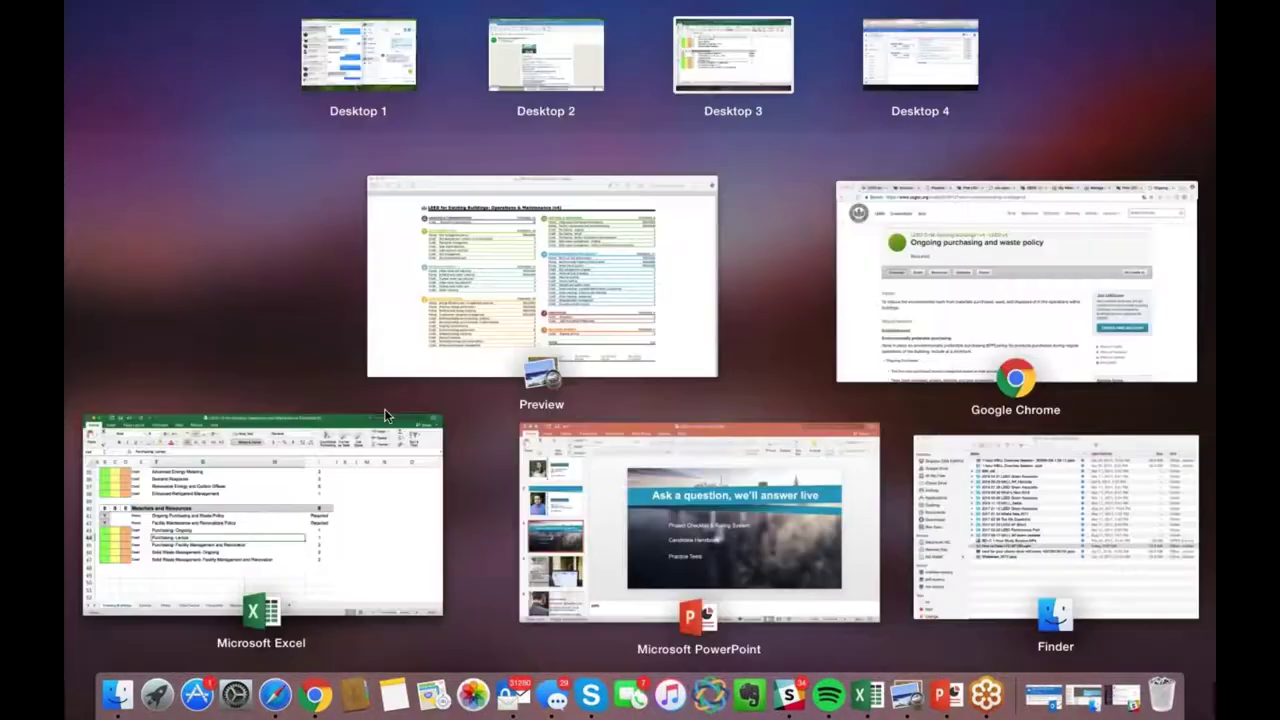
{"action": "left_click", "coordinate": [909, 362]}
{"action": "left_click", "coordinate": [80, 70]}
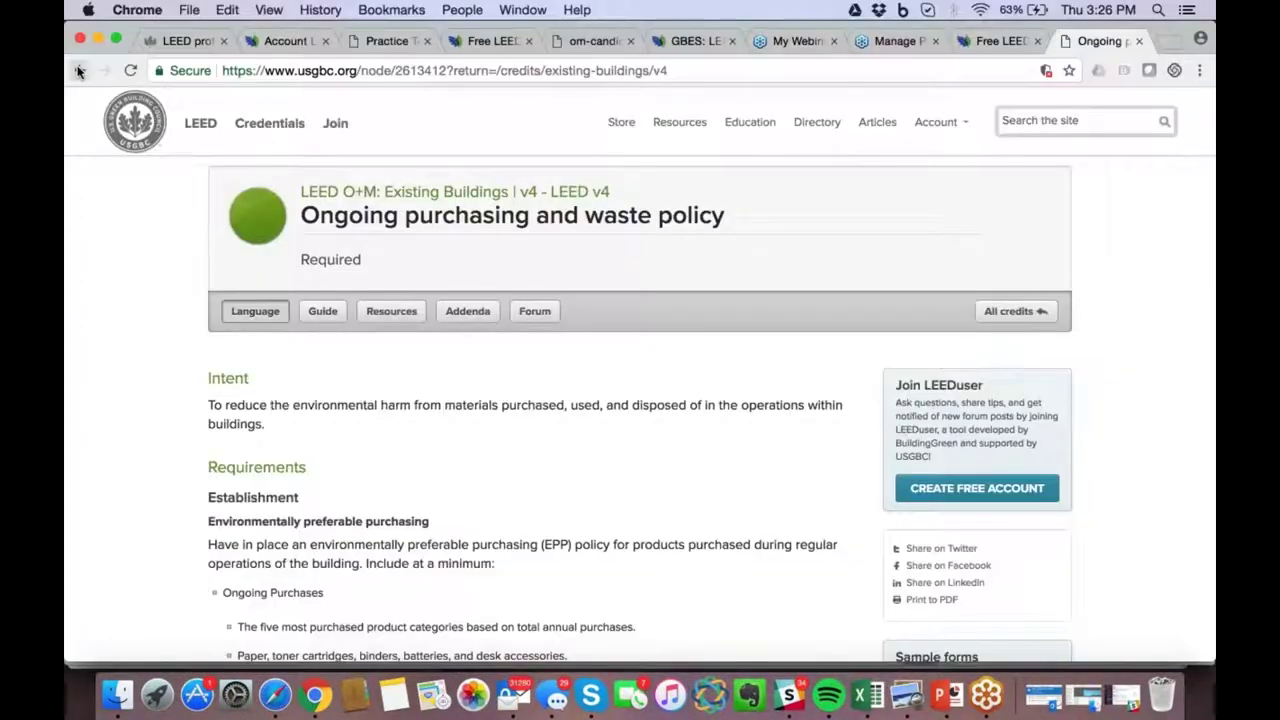
{"action": "left_click", "coordinate": [492, 419]}
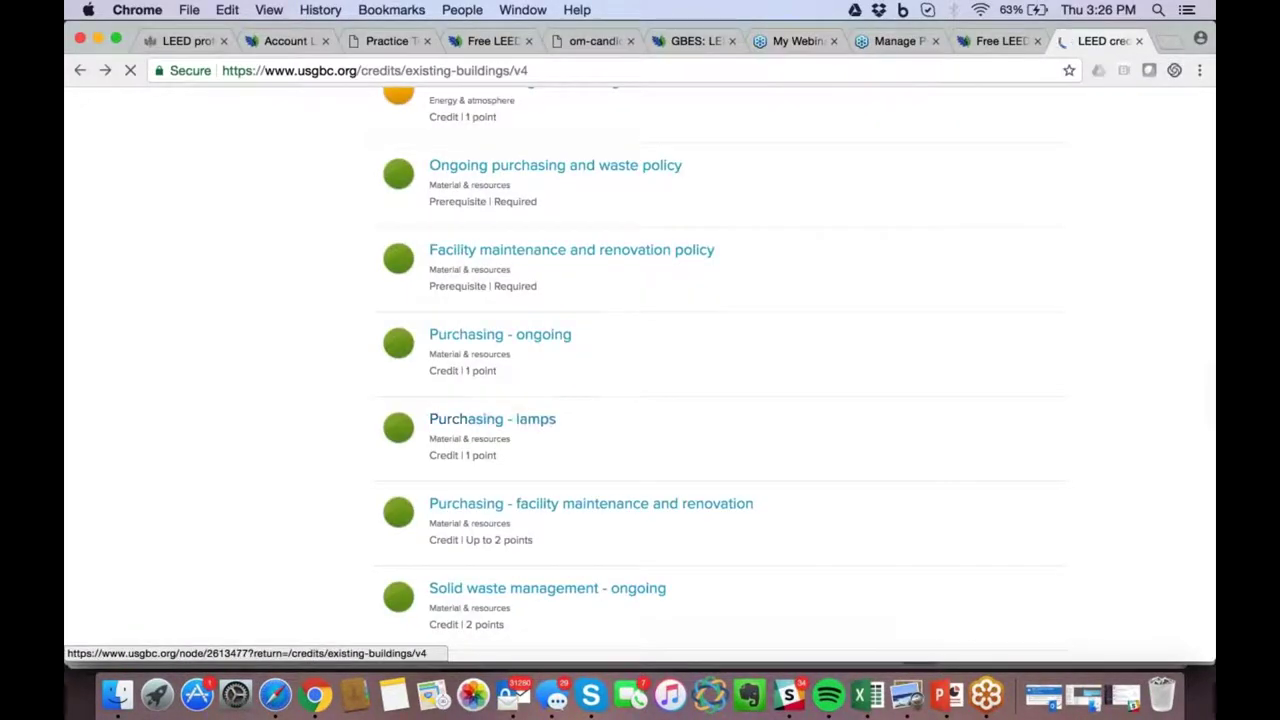
Highlight "70 picograms of mercury" in the lamps credit's performance requirements and return to the credit list
{"action": "scroll", "coordinate": [640, 400], "scroll_direction": "down", "scroll_amount": 1}
{"action": "scroll", "coordinate": [640, 400], "scroll_direction": "down", "scroll_amount": 3}
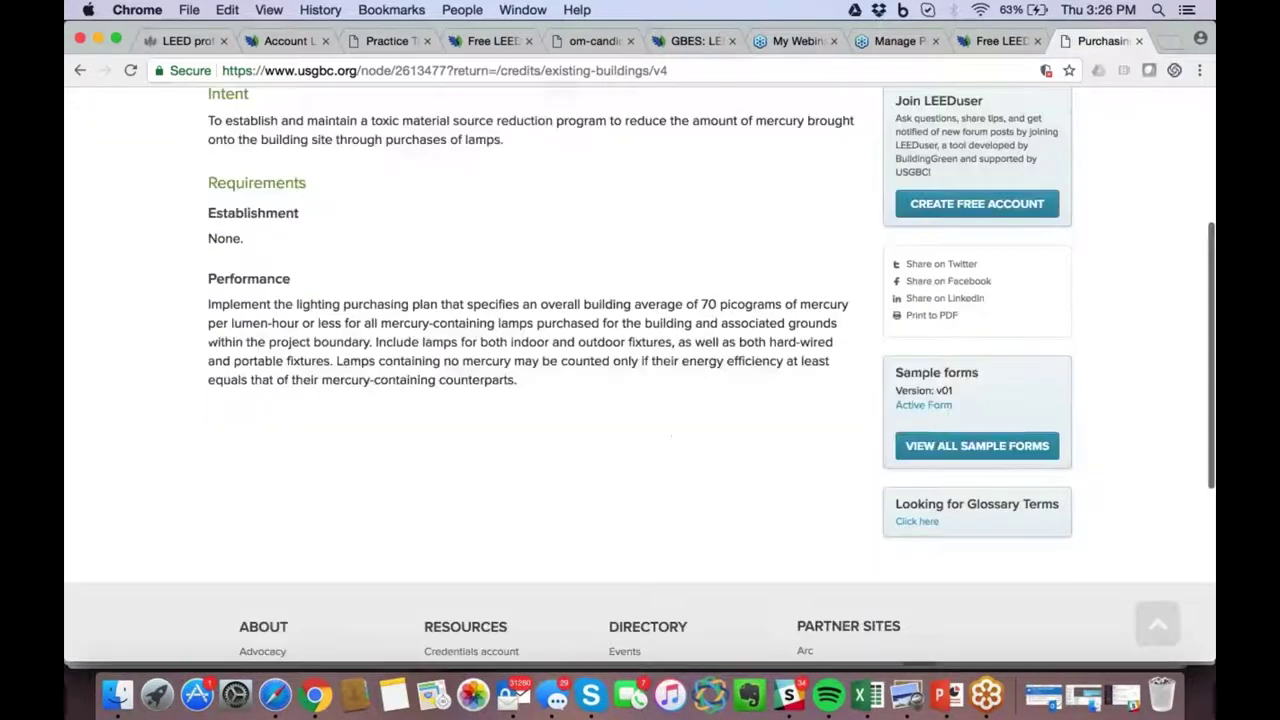
{"action": "left_click_drag", "start_coordinate": [701, 419], "coordinate": [853, 424]}
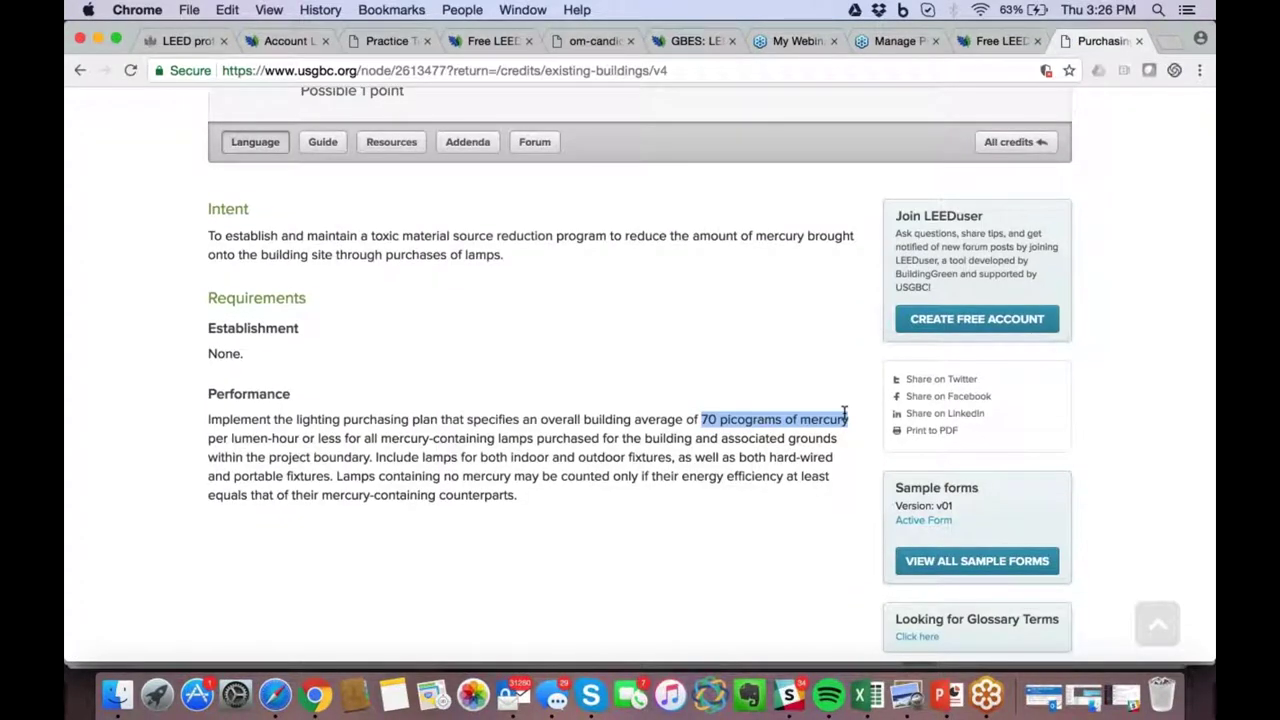
{"action": "scroll", "coordinate": [729, 557], "scroll_direction": "up", "scroll_amount": 3}
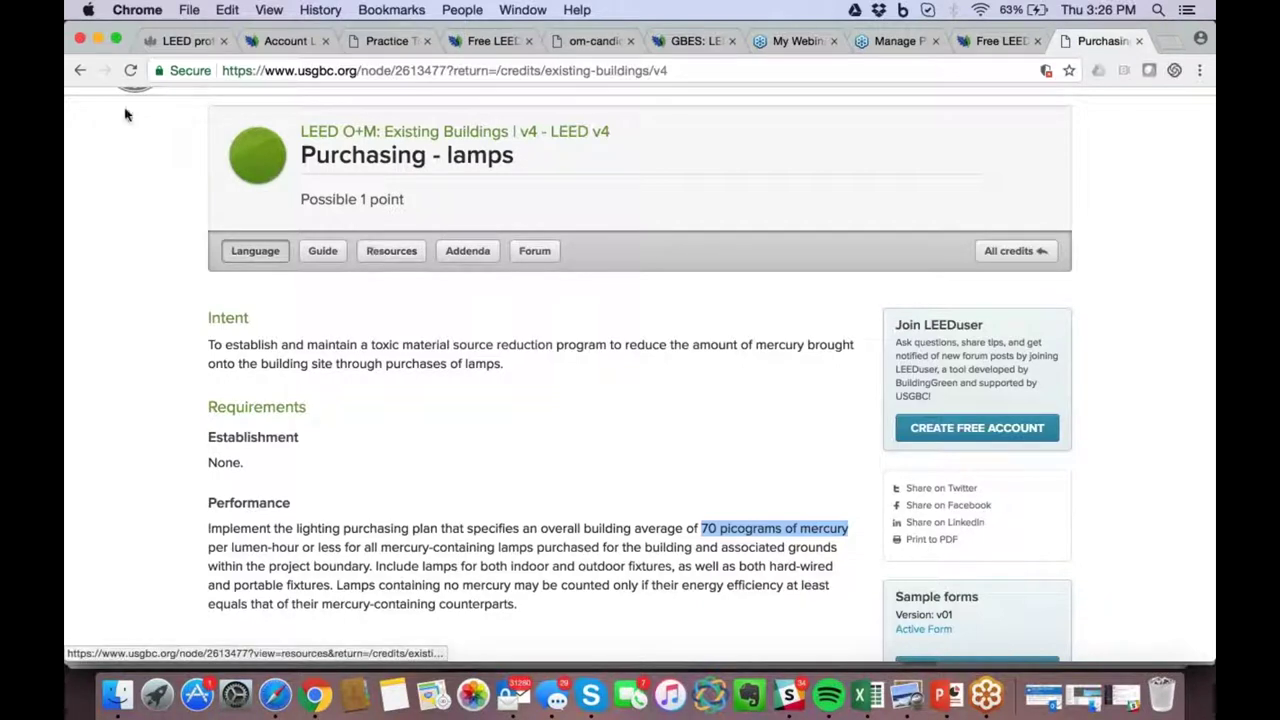
{"action": "left_click", "coordinate": [80, 70]}
Switch to the Excel checklist and select Solid Waste Management- Ongoing, followed by Purchasing- Ongoing
{"action": "key", "text": "ctrl+Up"}
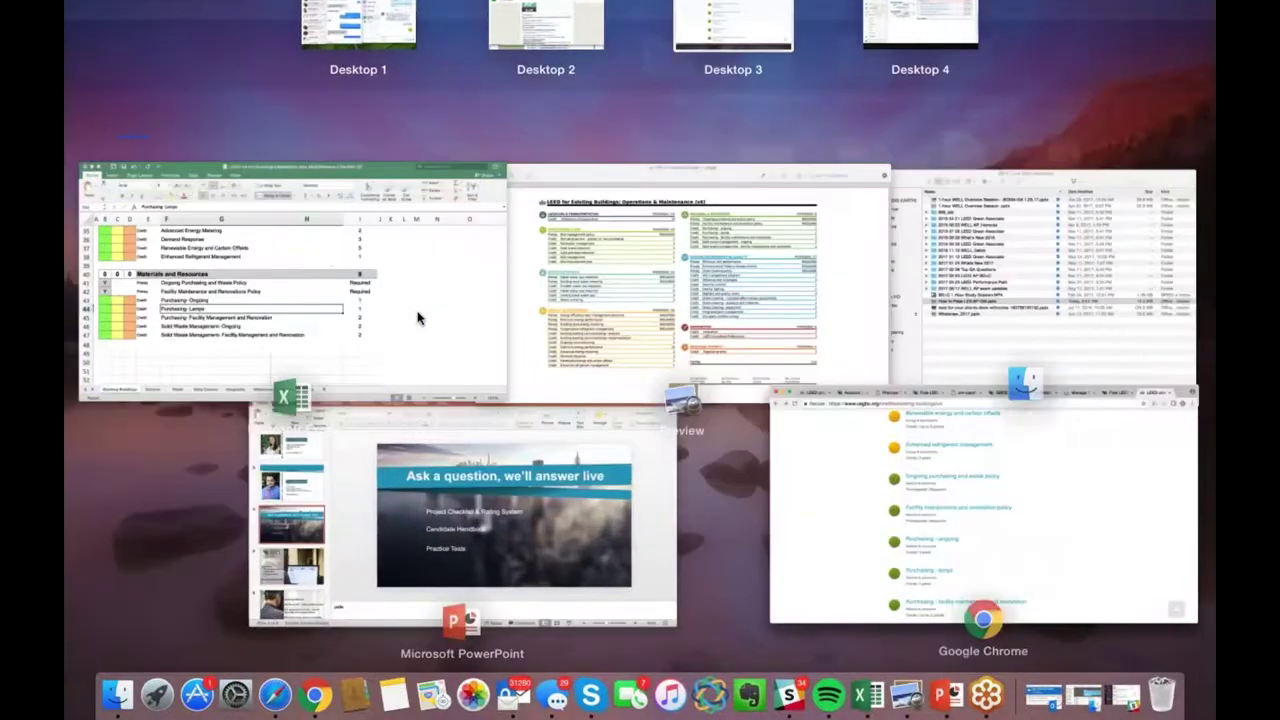
{"action": "left_click", "coordinate": [418, 318]}
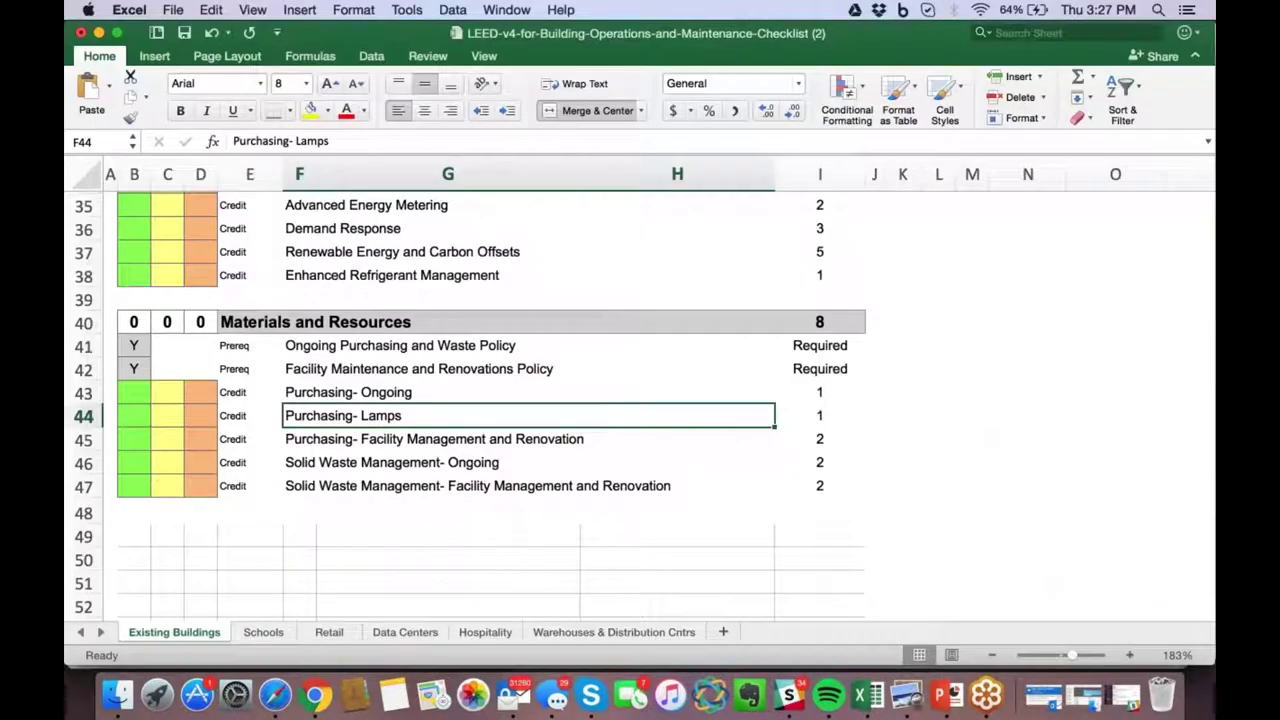
{"action": "left_click", "coordinate": [528, 458]}
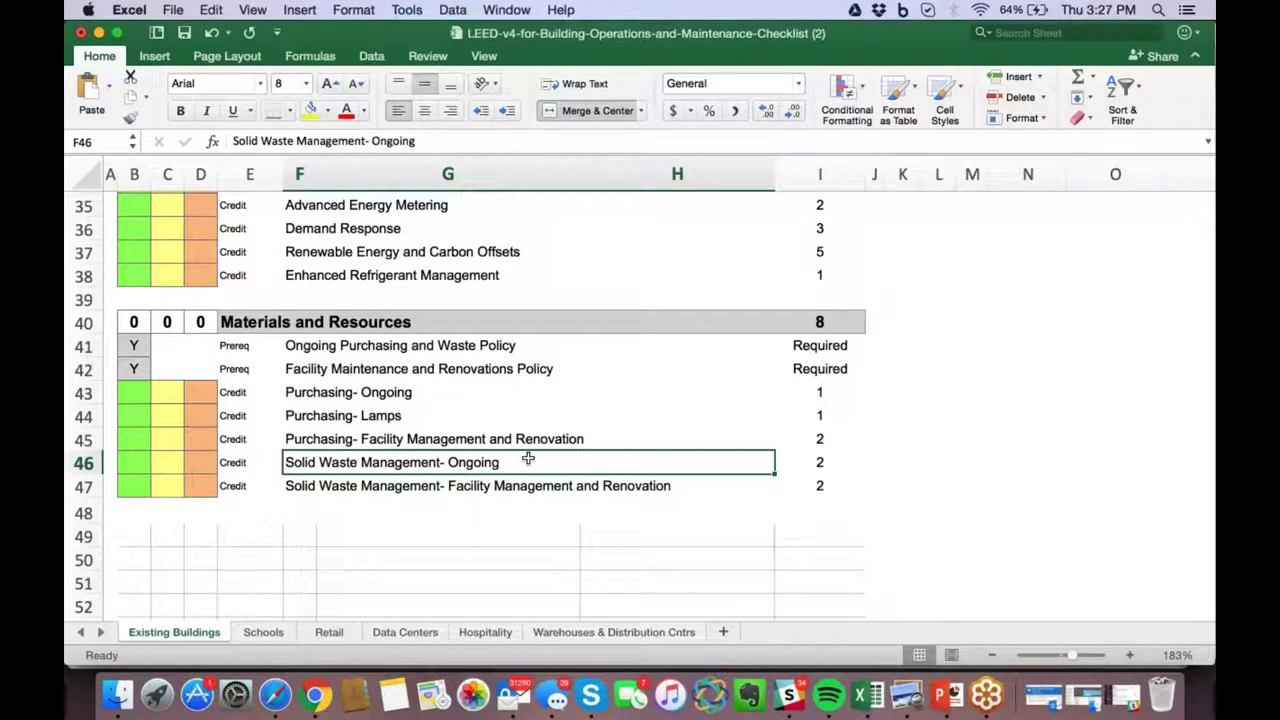
{"action": "left_click", "coordinate": [412, 392]}
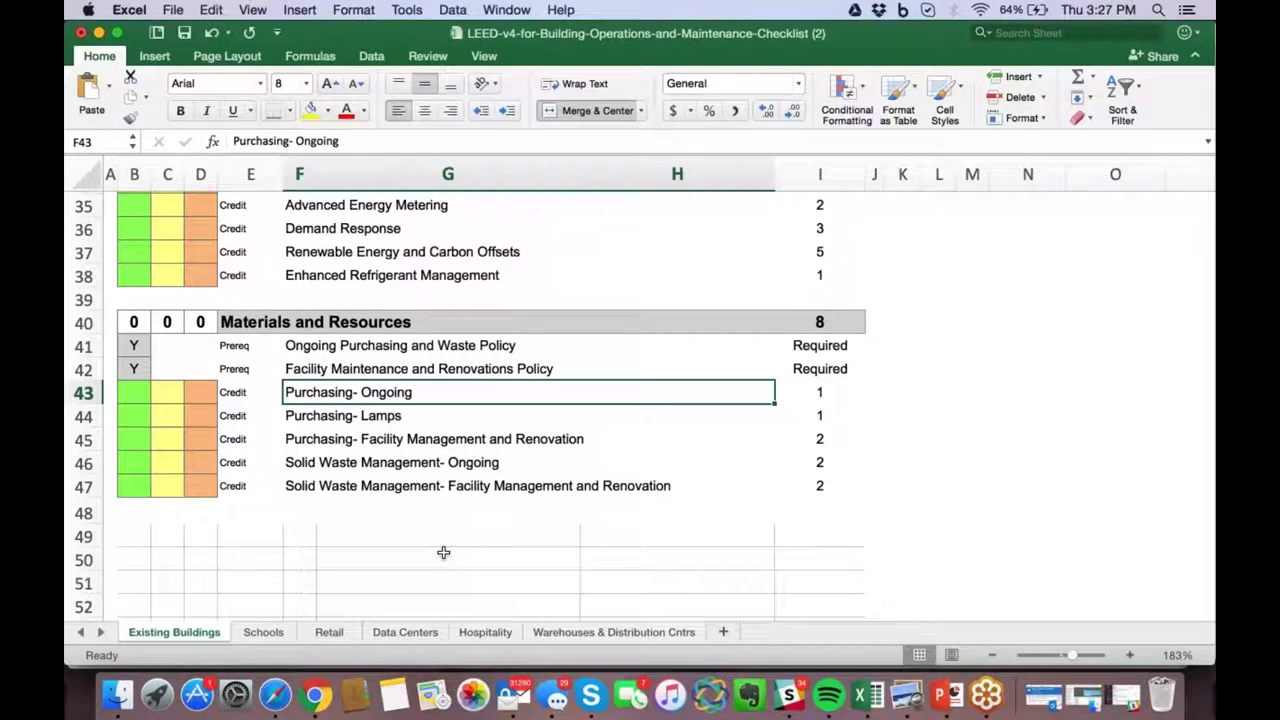
Go to the Indoor Environmental Quality section and select the three Green Cleaning credits together, followed by Thermal Comfort
{"action": "scroll", "coordinate": [660, 424], "scroll_direction": "up", "scroll_amount": 10}
{"action": "scroll", "coordinate": [660, 424], "scroll_direction": "right", "scroll_amount": 3}
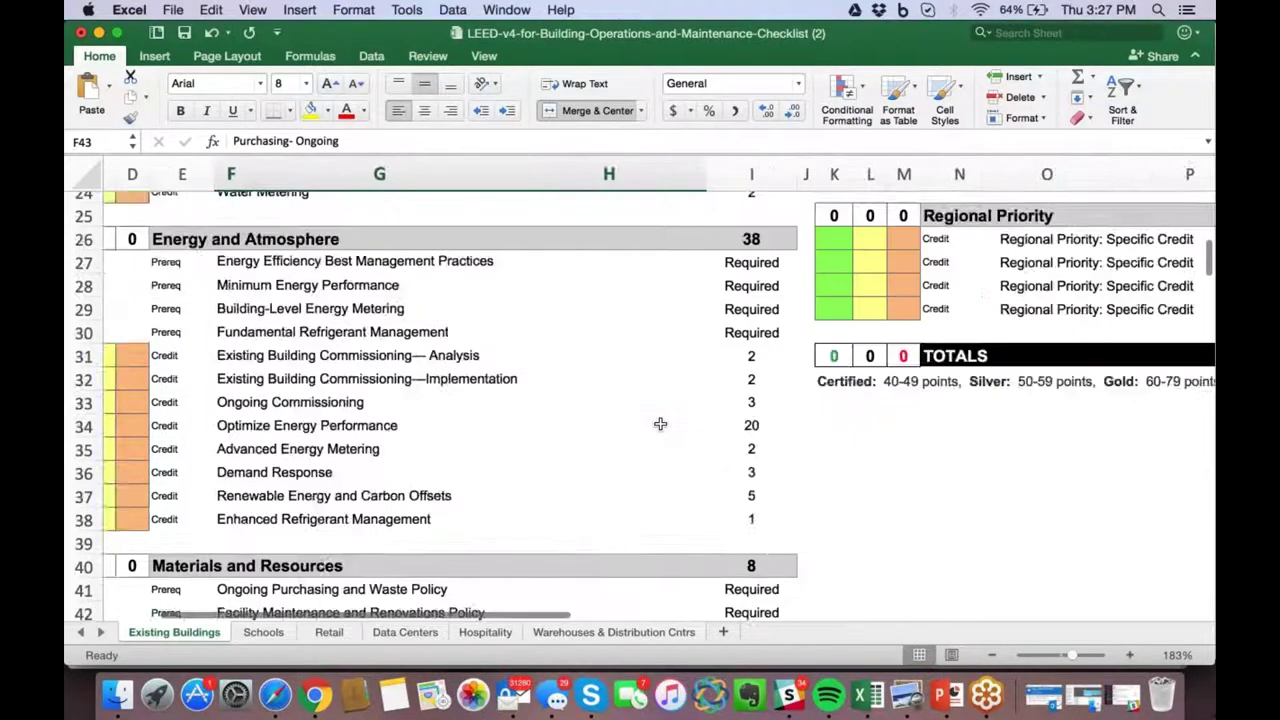
{"action": "scroll", "coordinate": [660, 424], "scroll_direction": "up", "scroll_amount": 5}
{"action": "scroll", "coordinate": [660, 424], "scroll_direction": "right", "scroll_amount": 3}
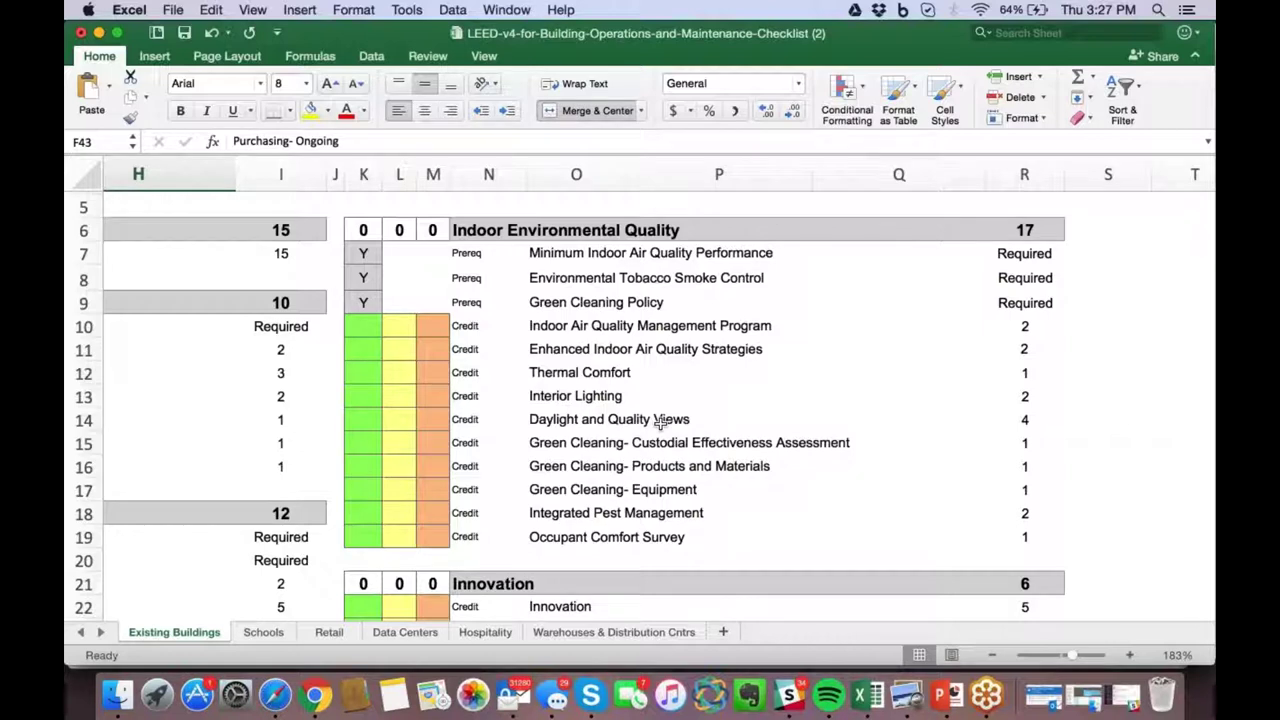
{"action": "left_click_drag", "start_coordinate": [645, 448], "coordinate": [637, 487]}
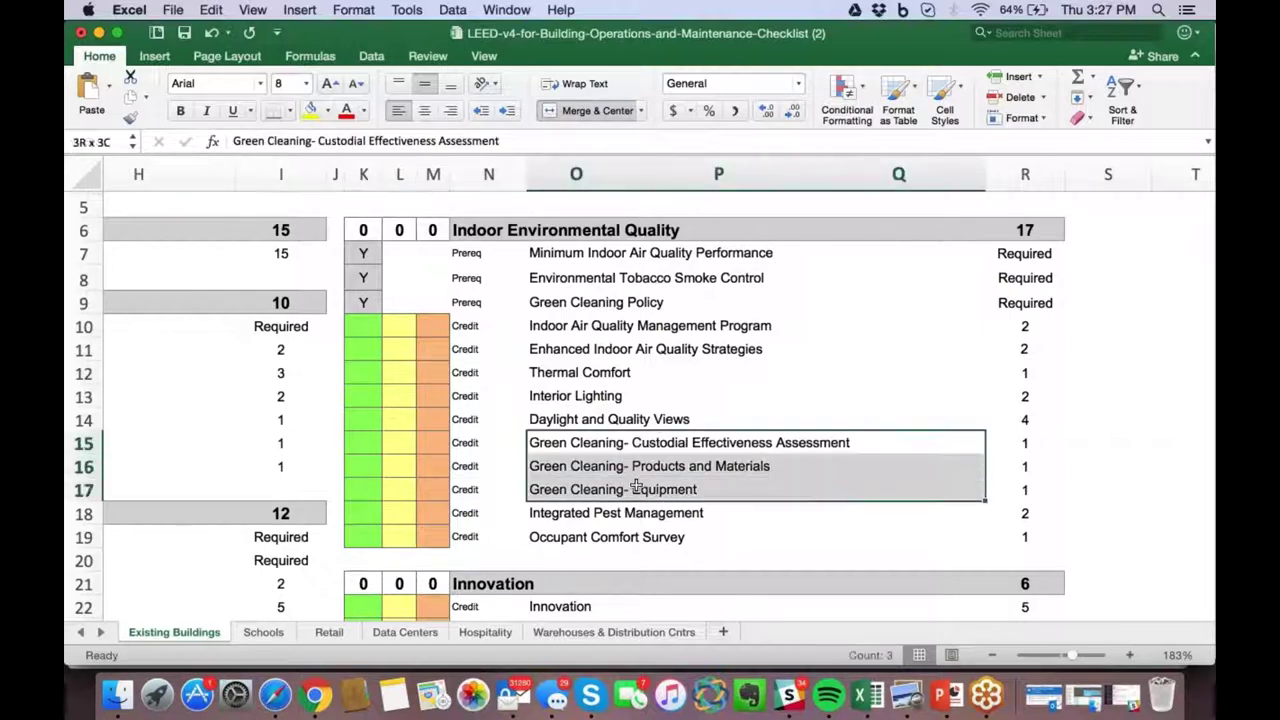
{"action": "left_click", "coordinate": [620, 366]}
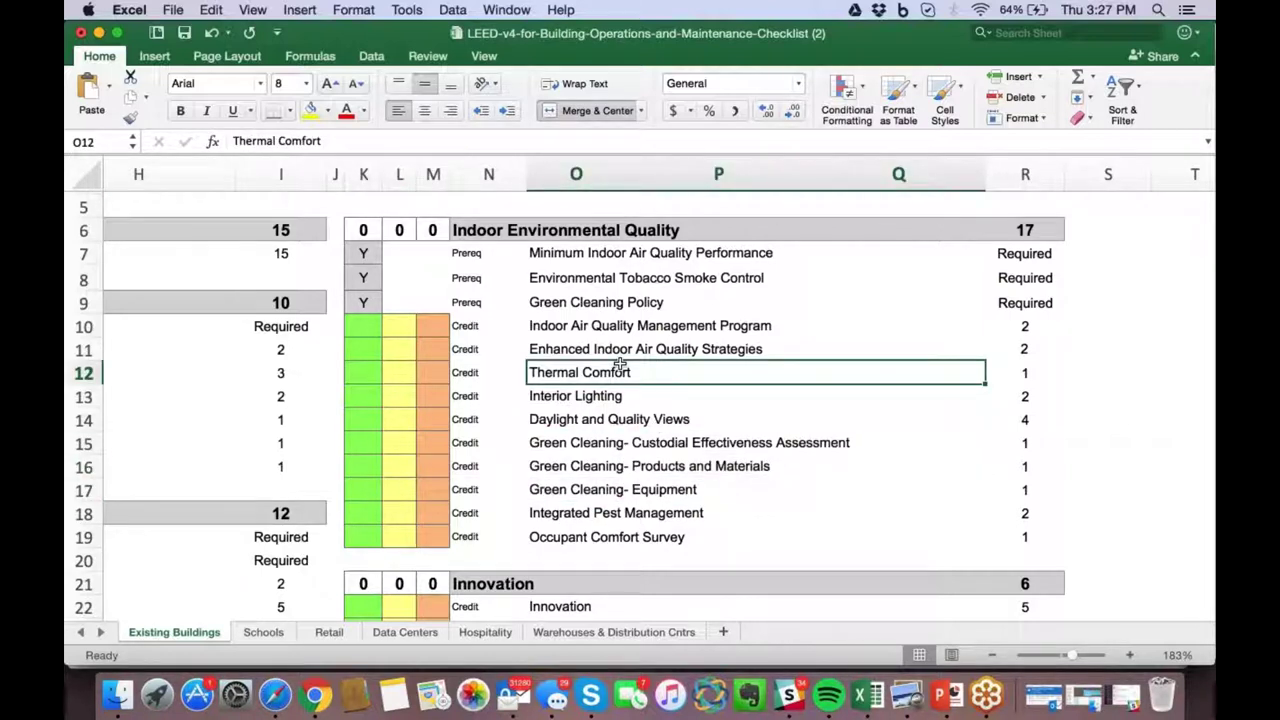
Select Environmental Tobacco Smoke Control, Minimum Indoor Air Quality Performance and Indoor Air Quality Management Program in turn
{"action": "left_click", "coordinate": [748, 278]}
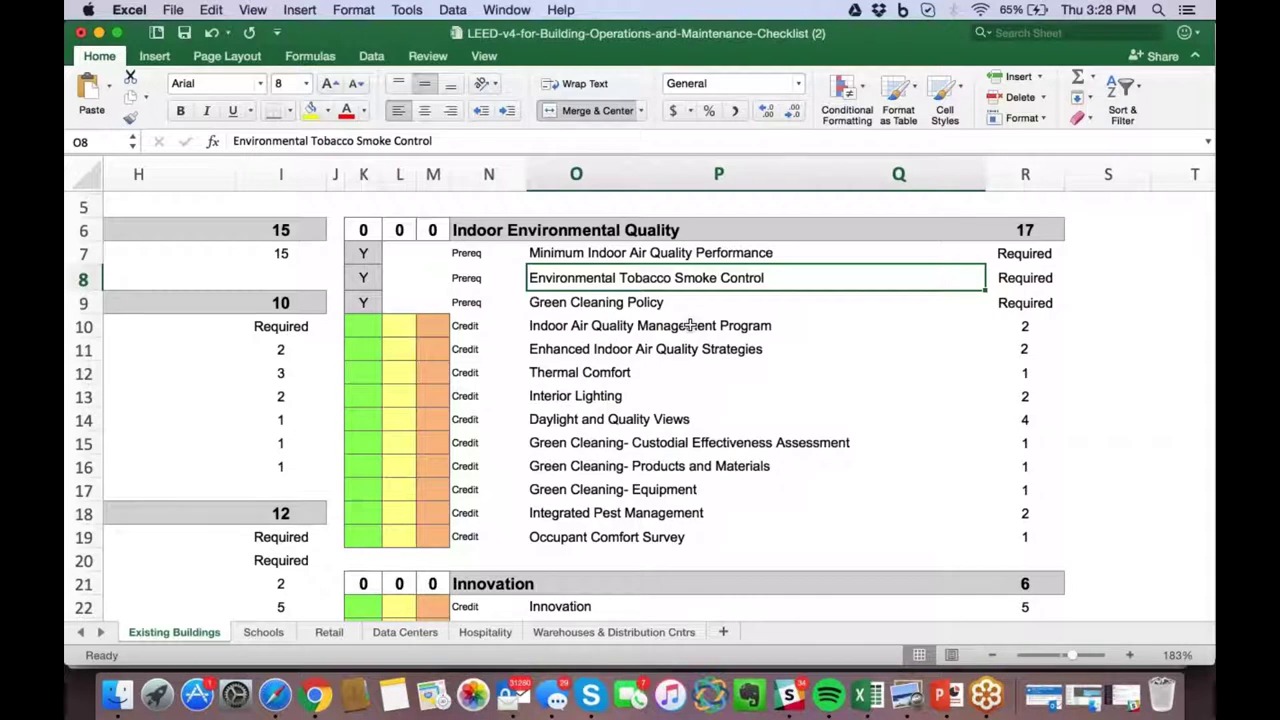
{"action": "left_click", "coordinate": [757, 255]}
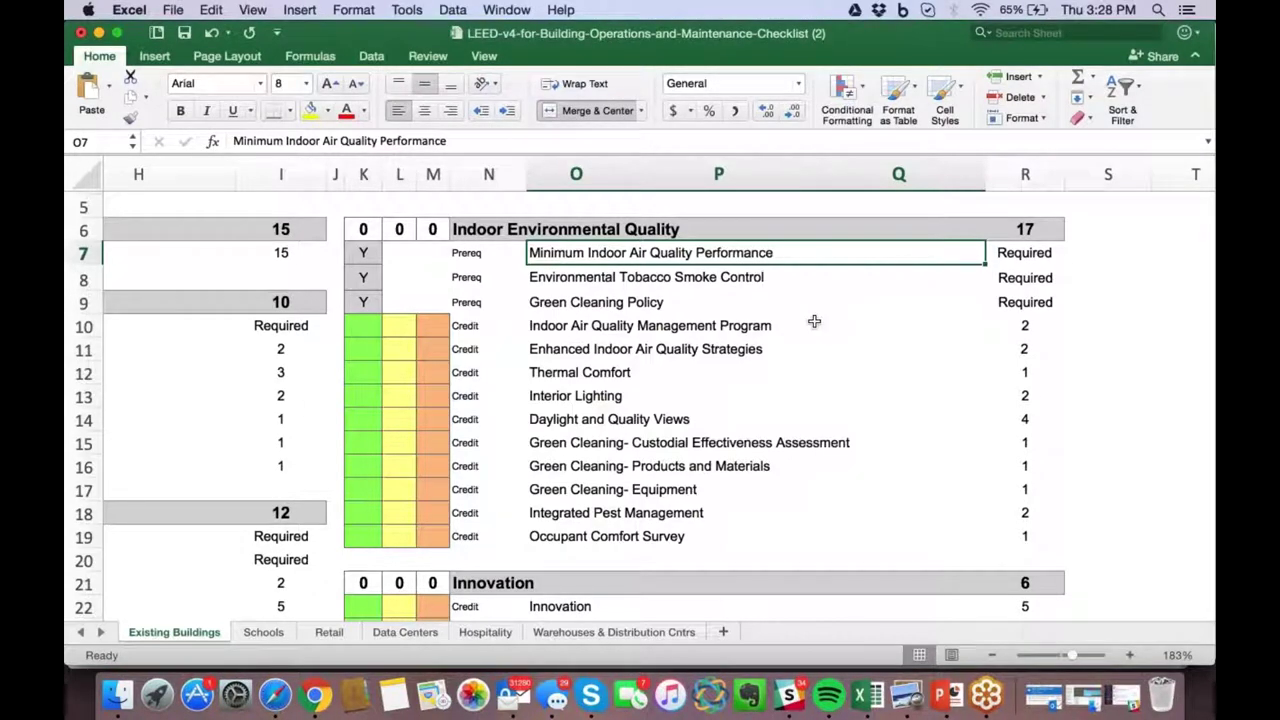
{"action": "left_click", "coordinate": [711, 329]}
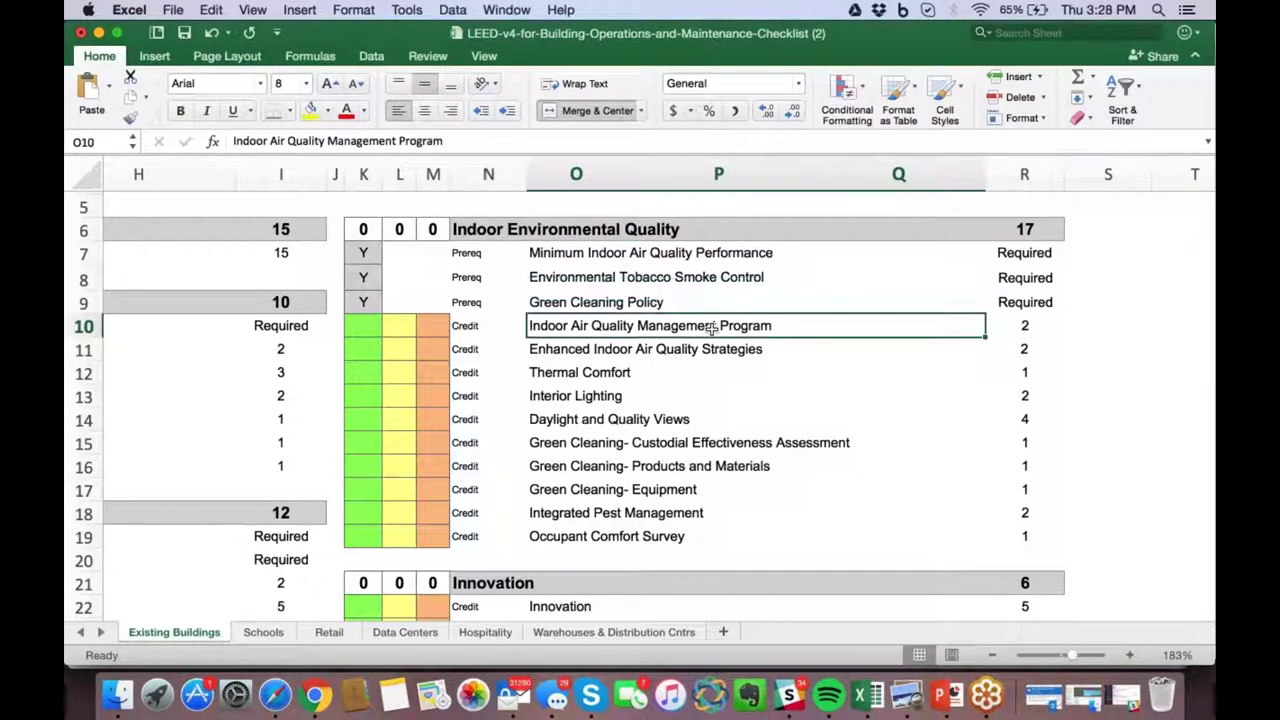
Switch to Chrome and open the Indoor air quality management program credit from the credit list
{"action": "key", "text": "ctrl+Up"}
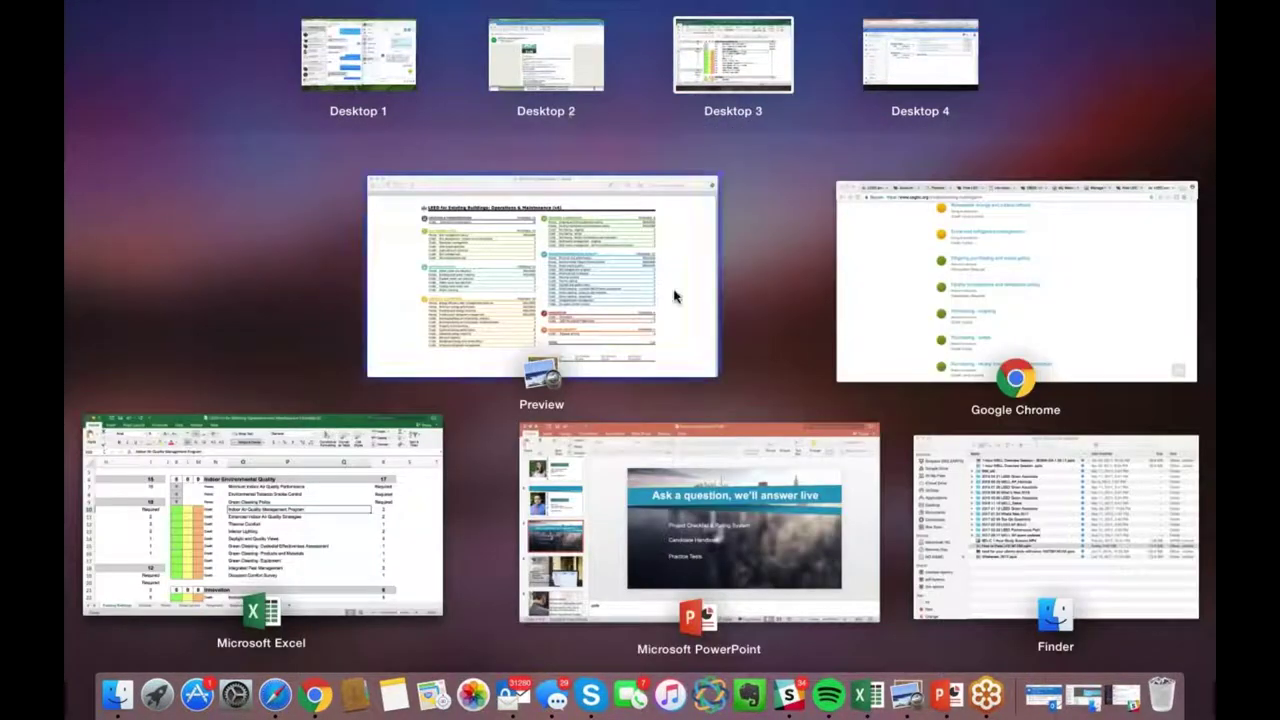
{"action": "left_click", "coordinate": [866, 286]}
{"action": "scroll", "coordinate": [870, 285], "scroll_direction": "down", "scroll_amount": 5}
{"action": "scroll", "coordinate": [590, 384], "scroll_direction": "down", "scroll_amount": 4}
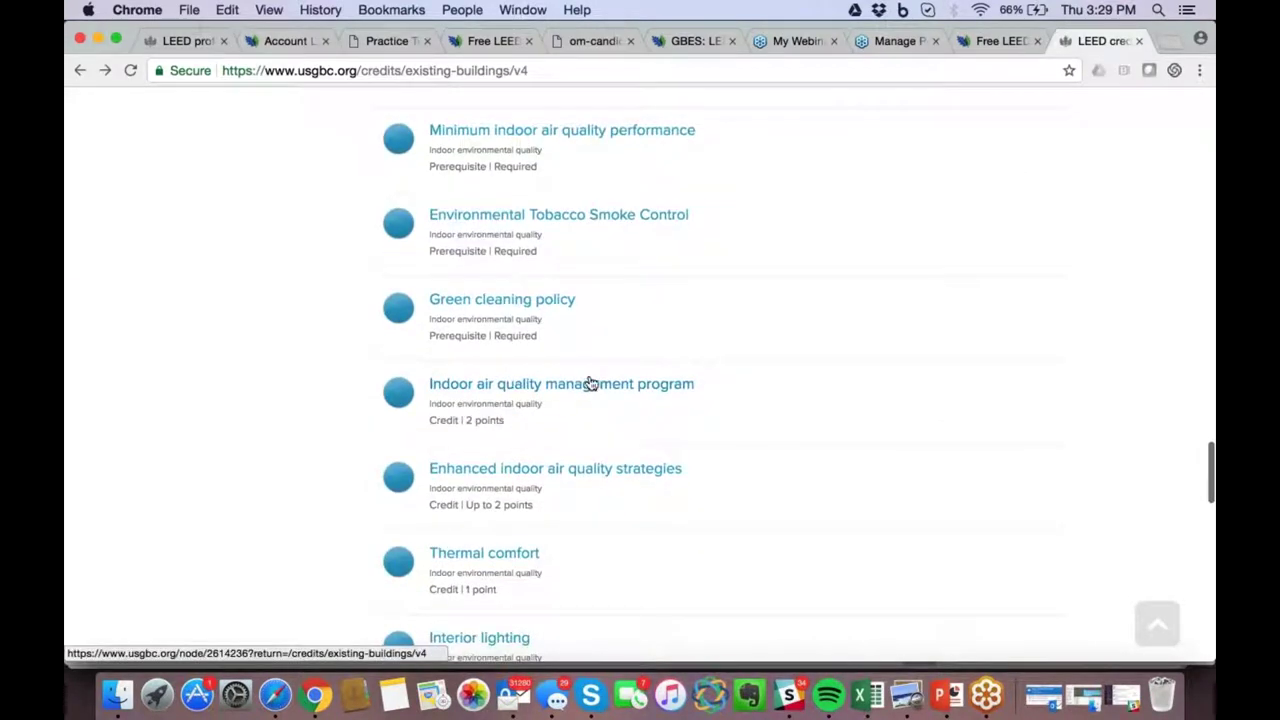
{"action": "left_click", "coordinate": [590, 384]}
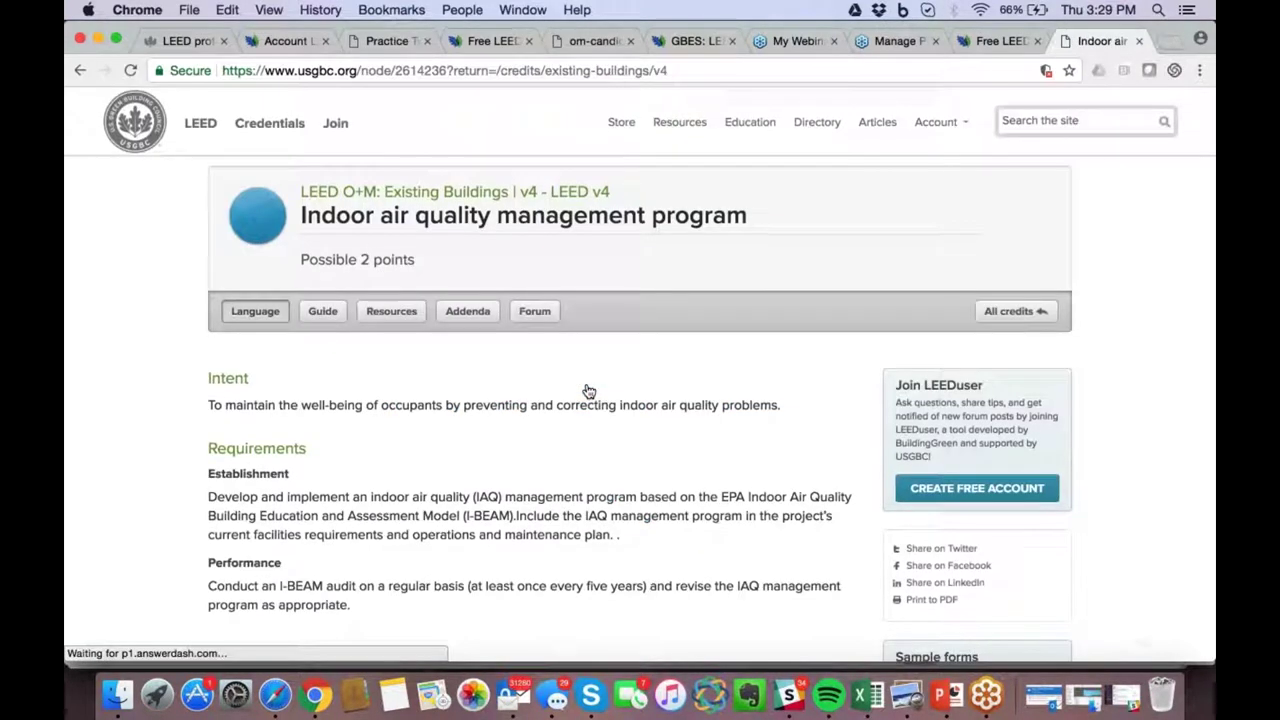
Examine the credit's requirements, highlight the "at least once every five years" audit interval and return to the page's beginning
{"action": "scroll", "coordinate": [589, 391], "scroll_direction": "down", "scroll_amount": 3}
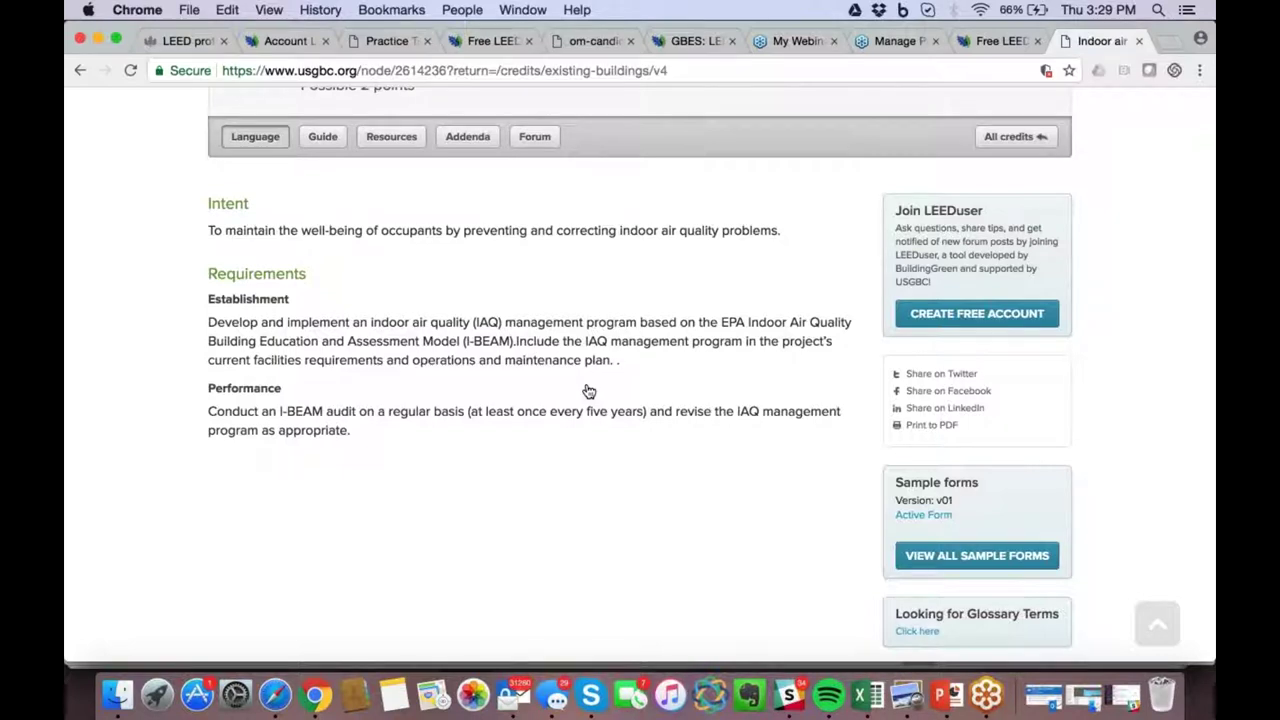
{"action": "scroll", "coordinate": [589, 391], "scroll_direction": "up", "scroll_amount": 3}
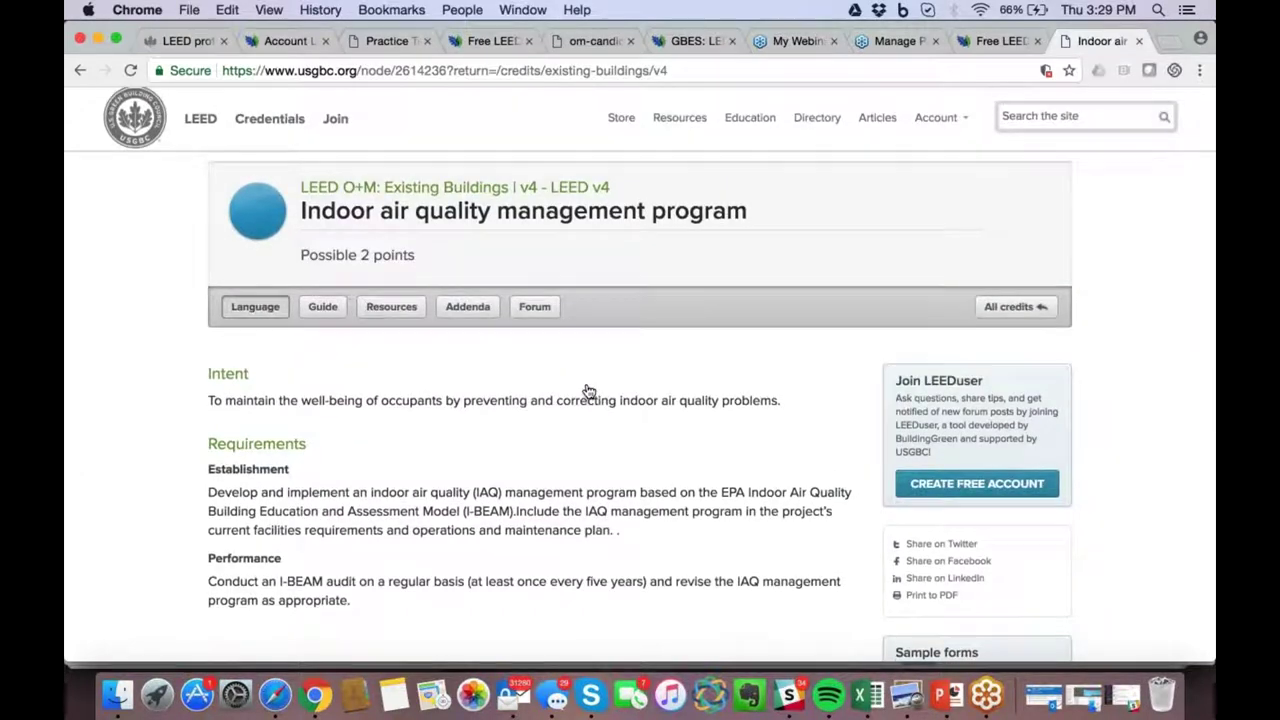
{"action": "left_click_drag", "start_coordinate": [468, 581], "coordinate": [638, 576]}
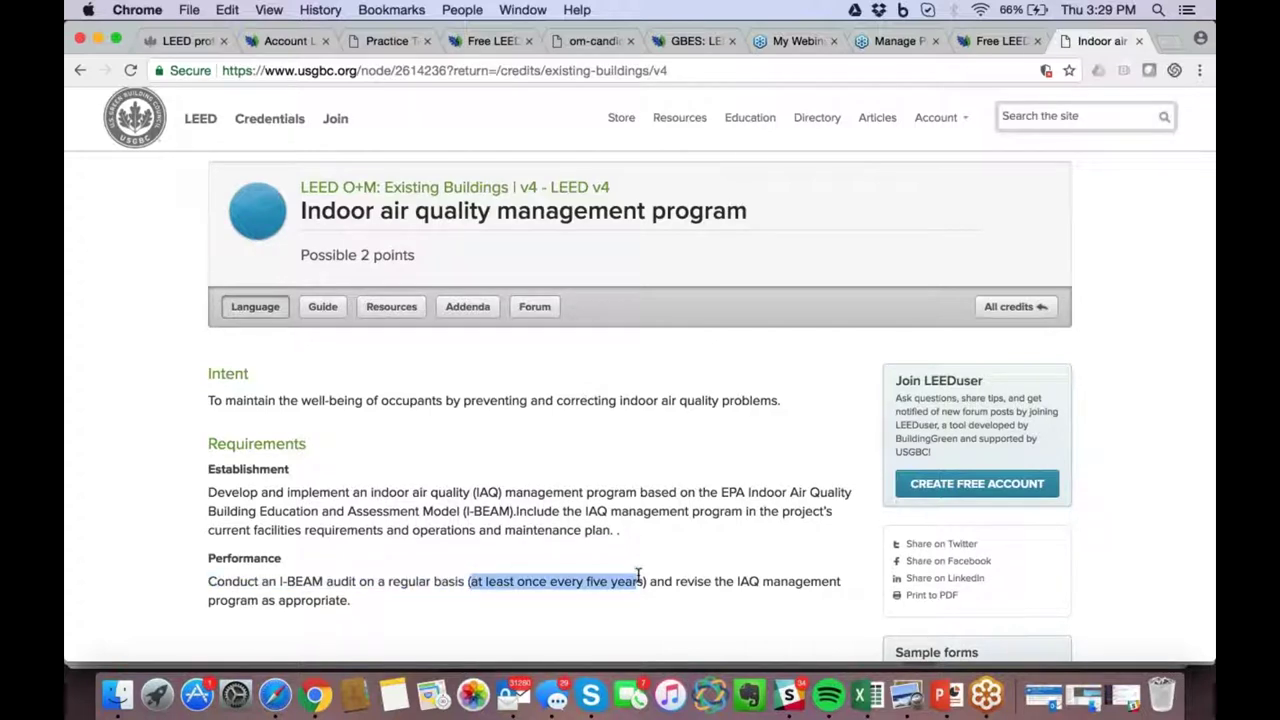
{"action": "scroll", "coordinate": [638, 576], "scroll_direction": "down", "scroll_amount": 10}
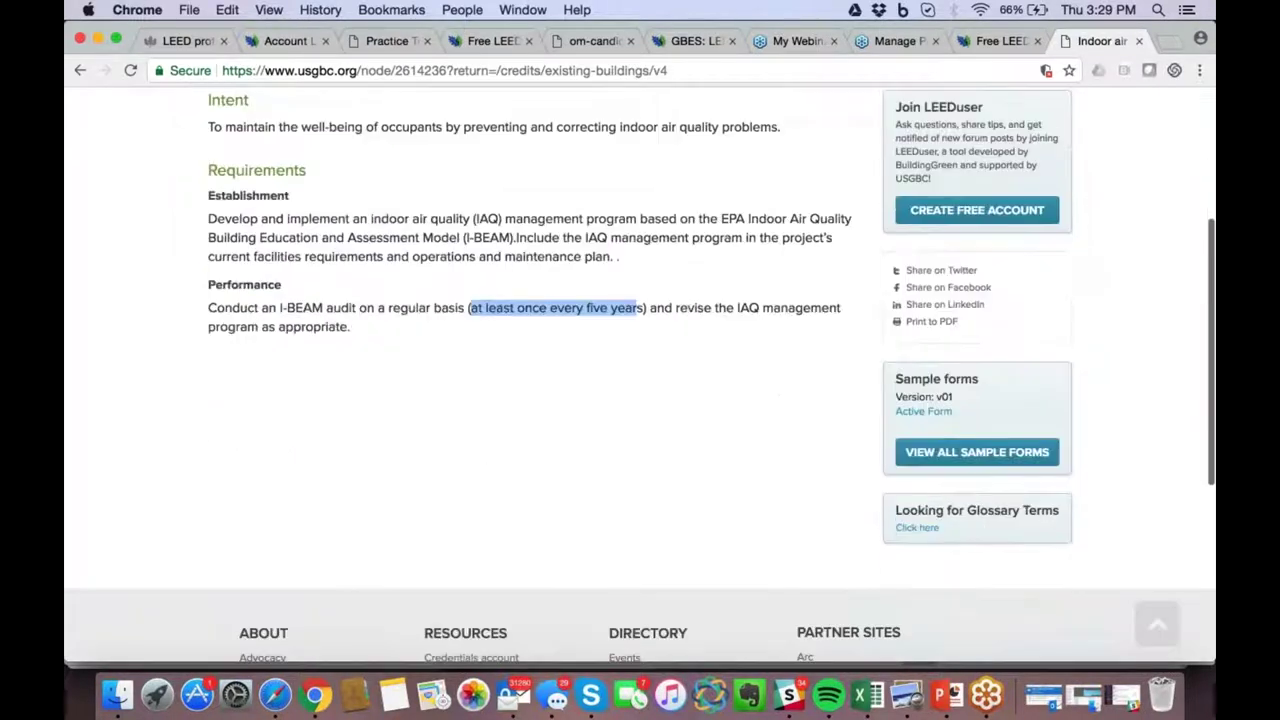
{"action": "left_click", "coordinate": [1156, 624]}
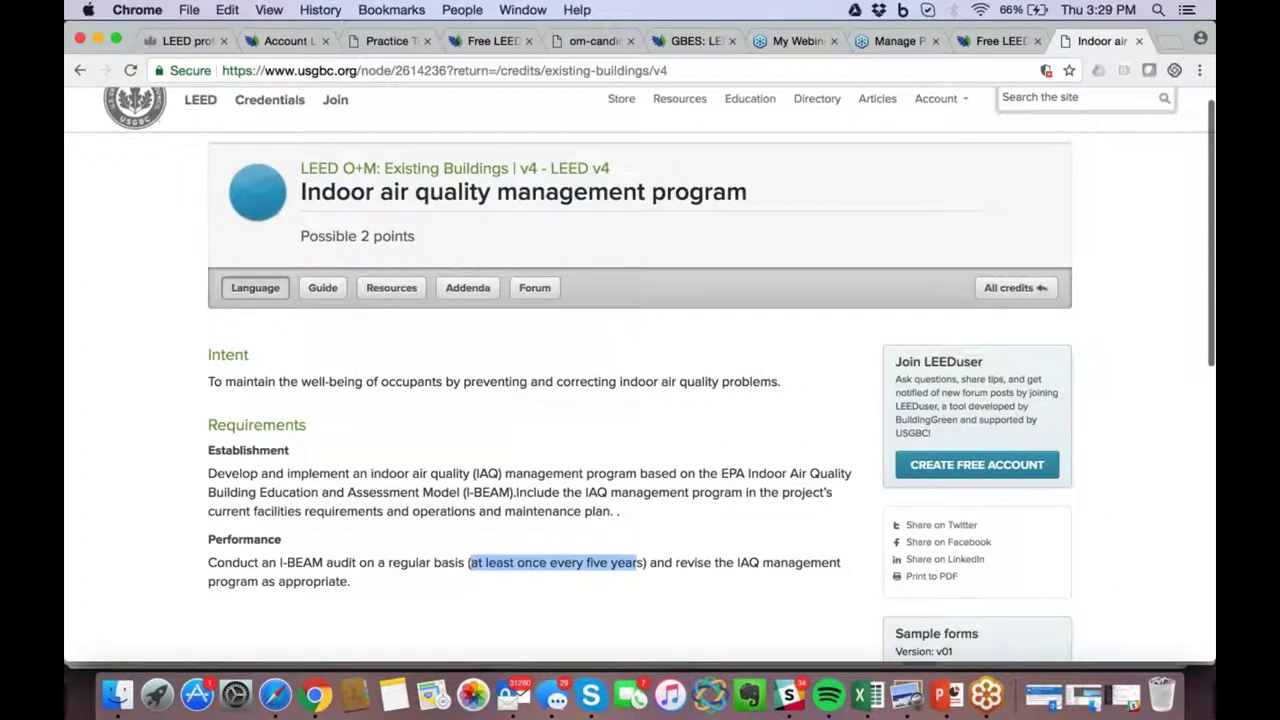
Switch to the Excel checklist and go down the credits one by one from Indoor Air Quality Management Program to Green Cleaning- Custodial Effectiveness Assessment
{"action": "key", "text": "ctrl+Up"}
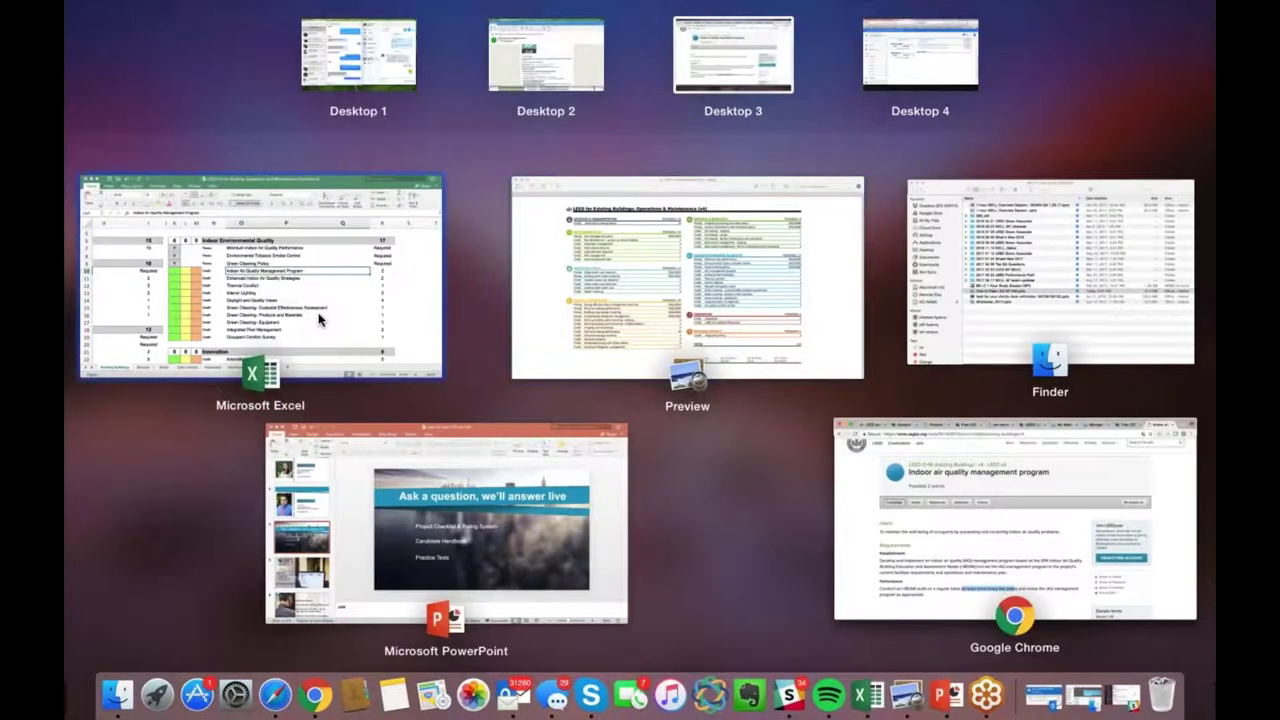
{"action": "left_click", "coordinate": [320, 318]}
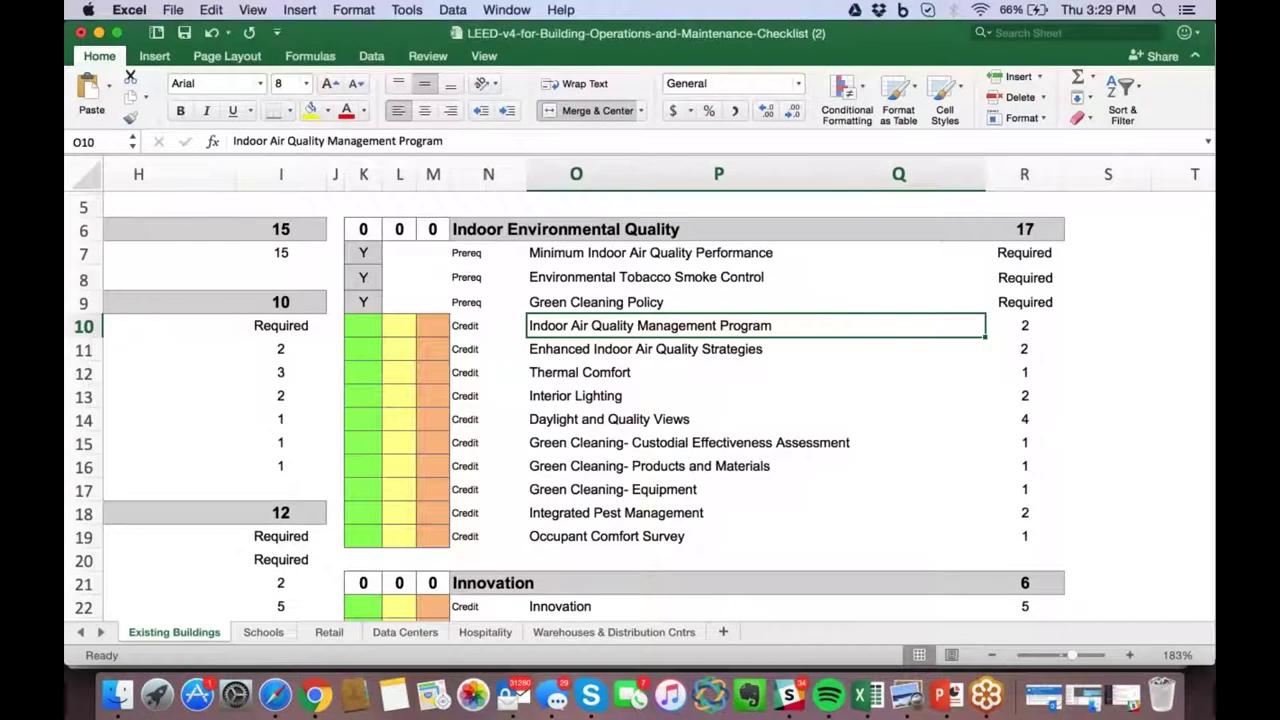
{"action": "key", "text": "Down"}
{"action": "key", "text": "Down"}
{"action": "key", "text": "Down"}
{"action": "key", "text": "Down"}
{"action": "key", "text": "Down"}
Select the three Green Cleaning credits together, followed by their three point values
{"action": "left_click_drag", "start_coordinate": [593, 452], "coordinate": [589, 484]}
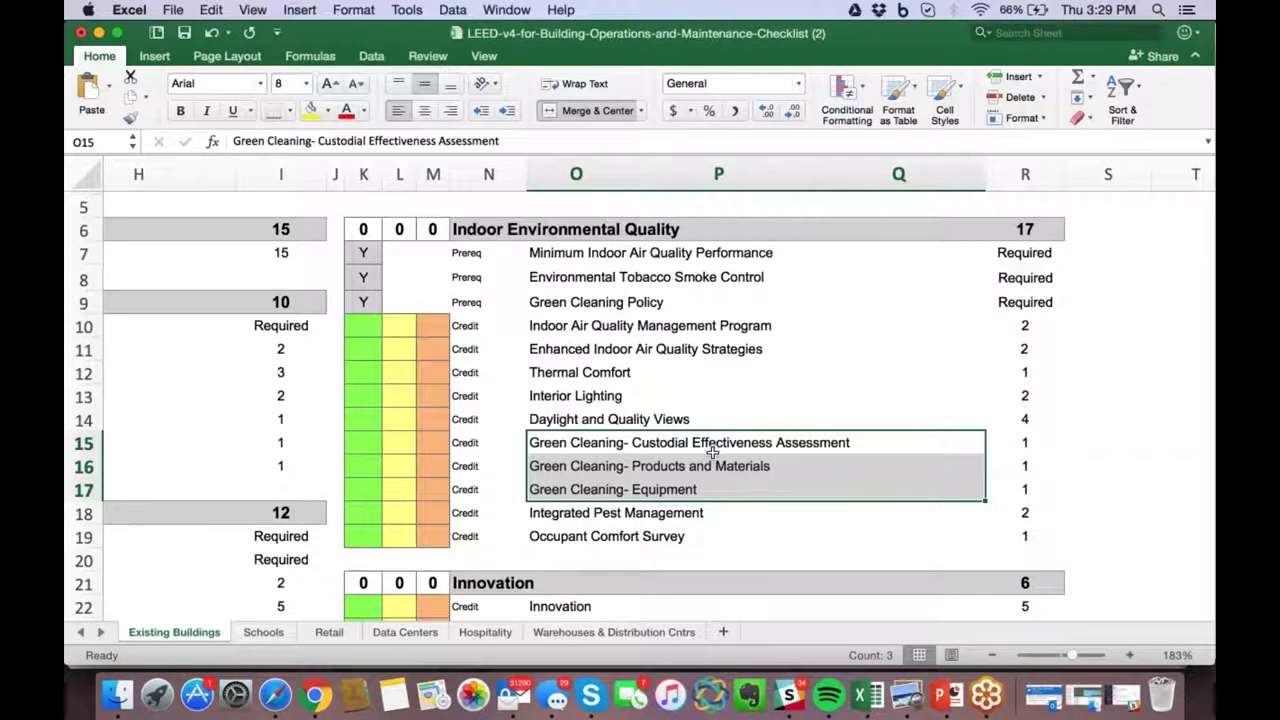
{"action": "left_click", "coordinate": [1024, 442]}
{"action": "left_click_drag", "start_coordinate": [1024, 442], "coordinate": [1023, 486]}
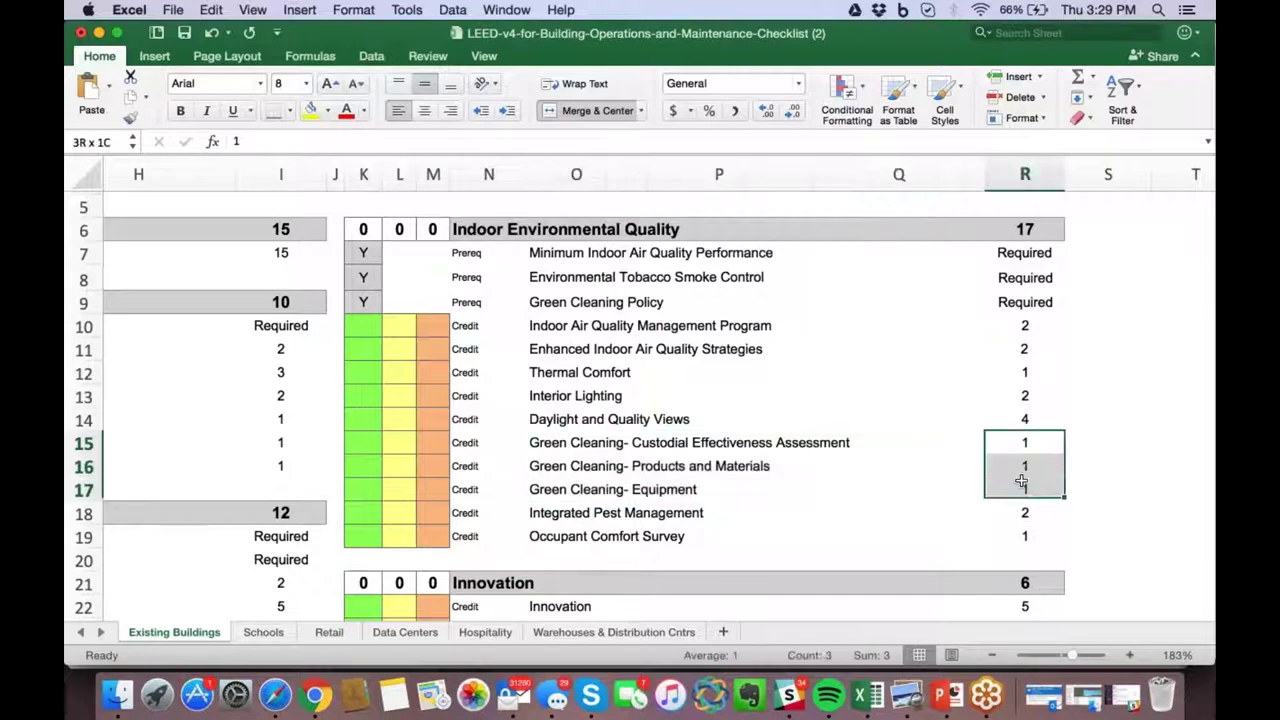
Select the Integrated Pest Management credit and its point value, ending on the credit name
{"action": "left_click", "coordinate": [585, 510]}
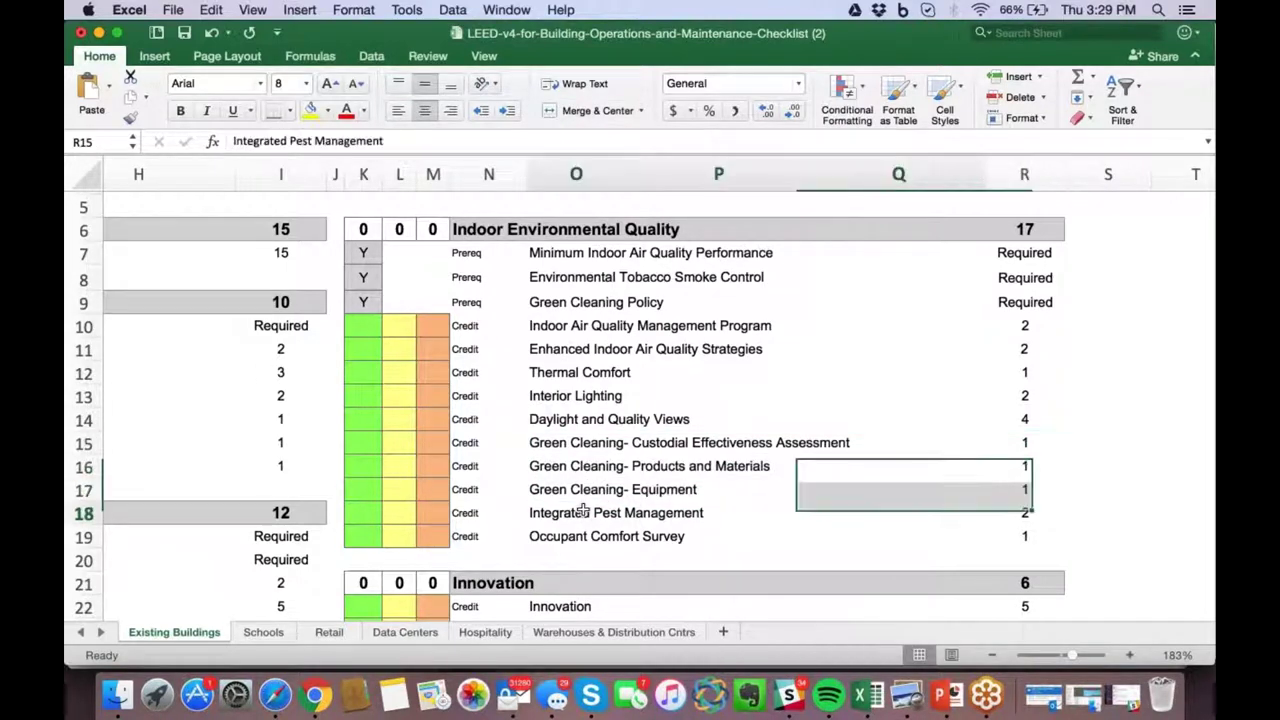
{"action": "left_click_drag", "start_coordinate": [1046, 497], "coordinate": [1025, 511]}
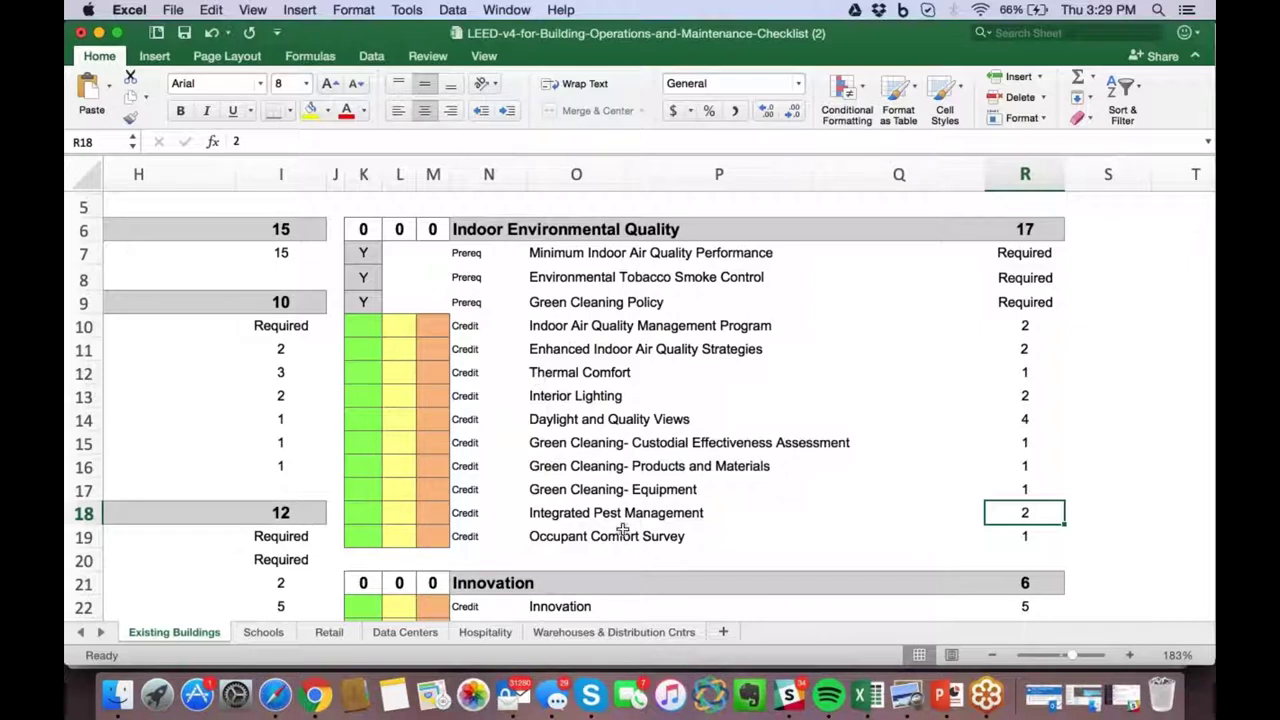
{"action": "left_click", "coordinate": [568, 514]}
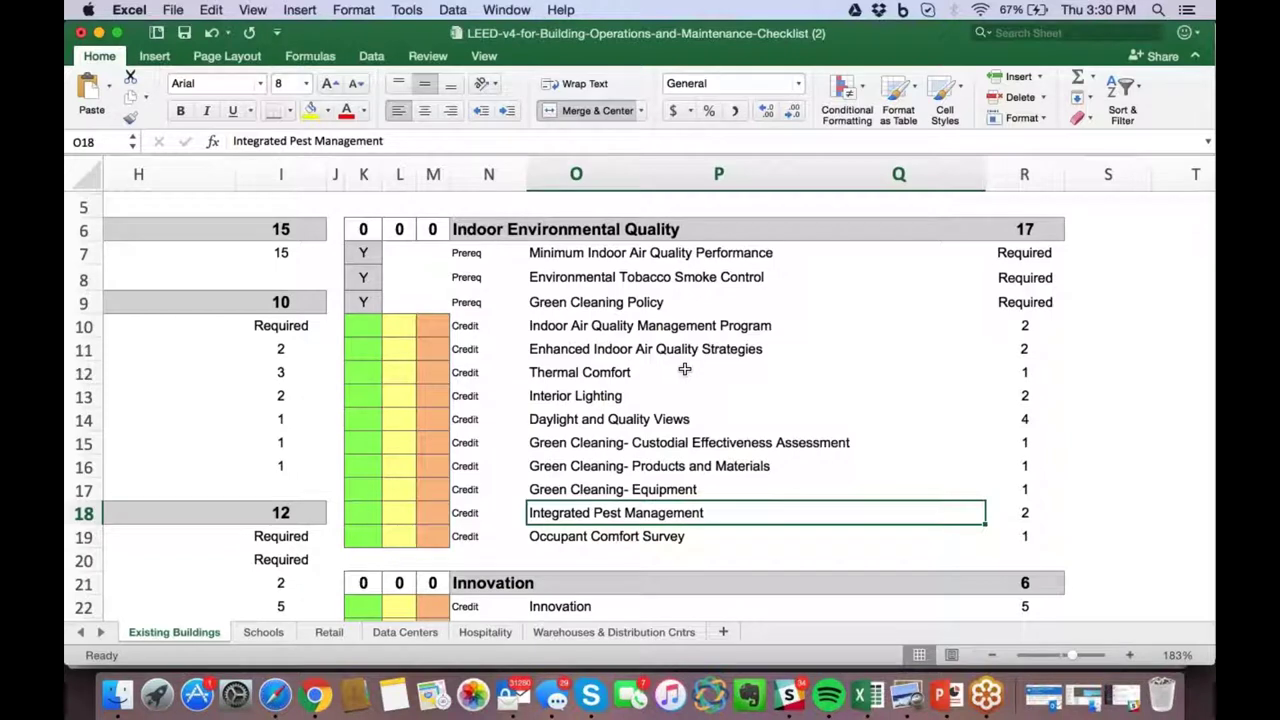
Switch to Chrome, return to the USGBC credit list and open the Integrated pest management credit
{"action": "key", "text": "ctrl+Up"}
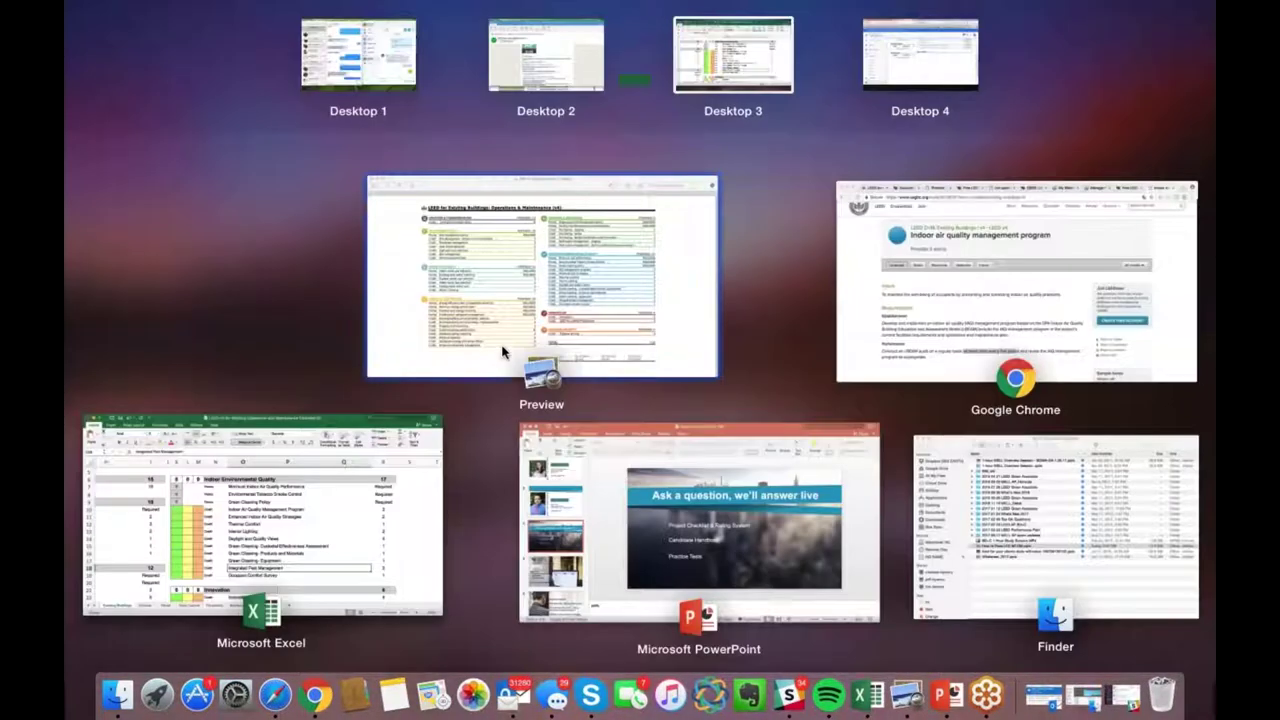
{"action": "left_click", "coordinate": [857, 237]}
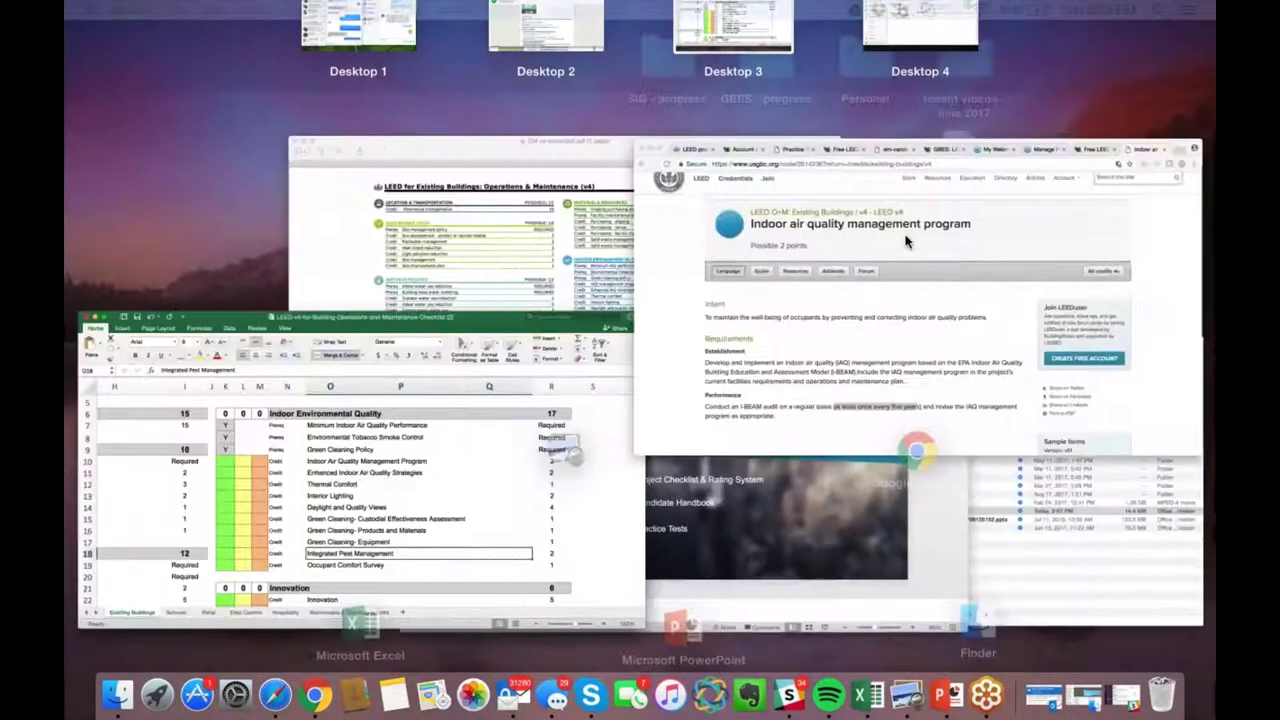
{"action": "left_click", "coordinate": [79, 71]}
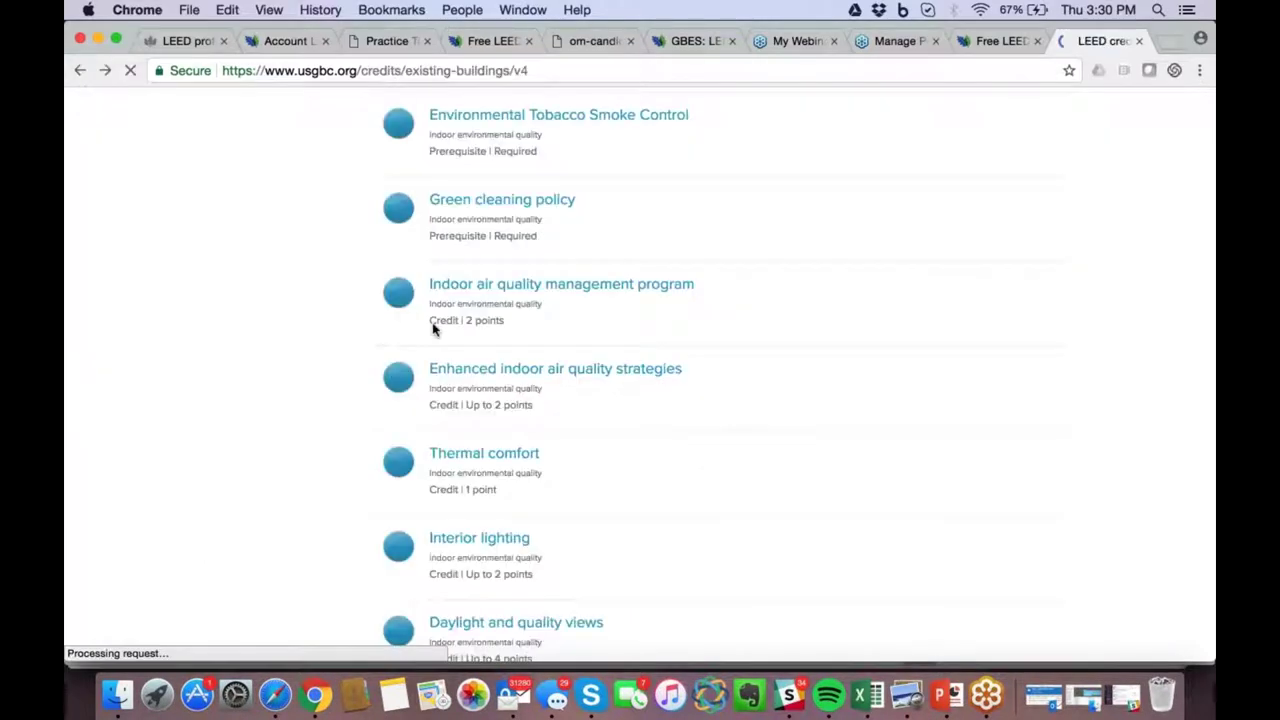
{"action": "scroll", "coordinate": [711, 479], "scroll_direction": "down", "scroll_amount": 5}
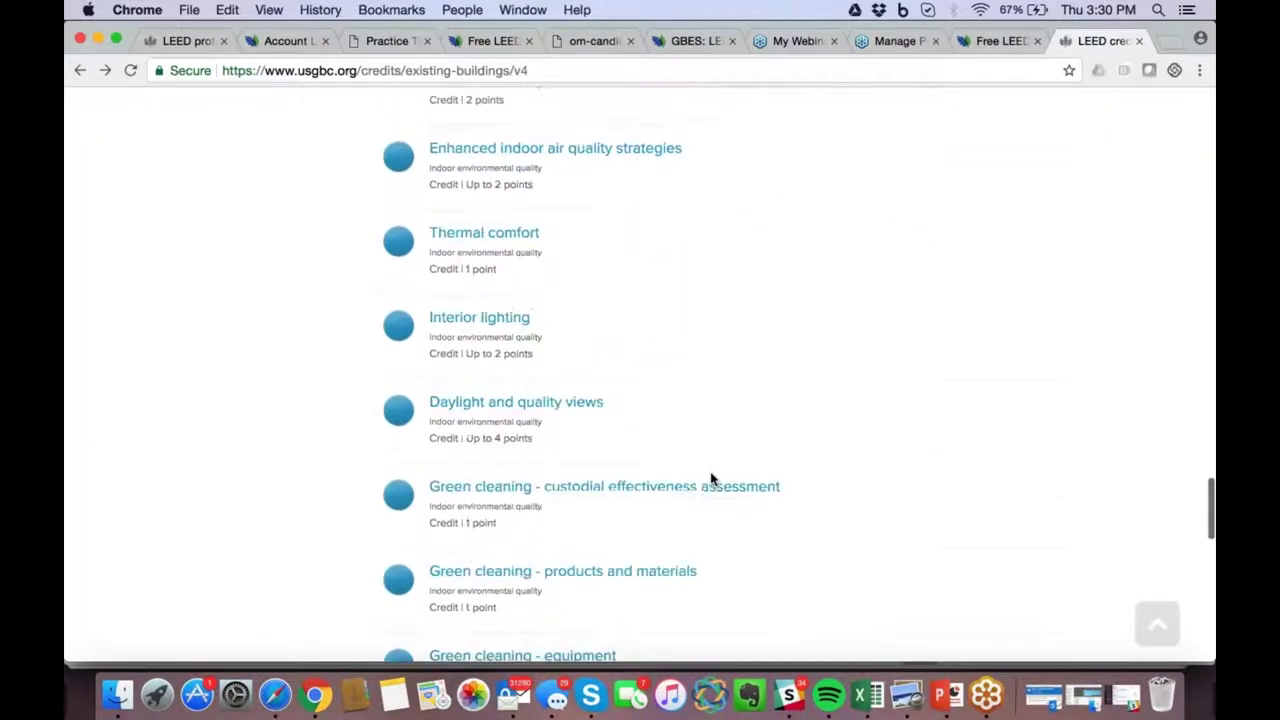
{"action": "scroll", "coordinate": [711, 479], "scroll_direction": "down", "scroll_amount": 1}
{"action": "left_click", "coordinate": [606, 425]}
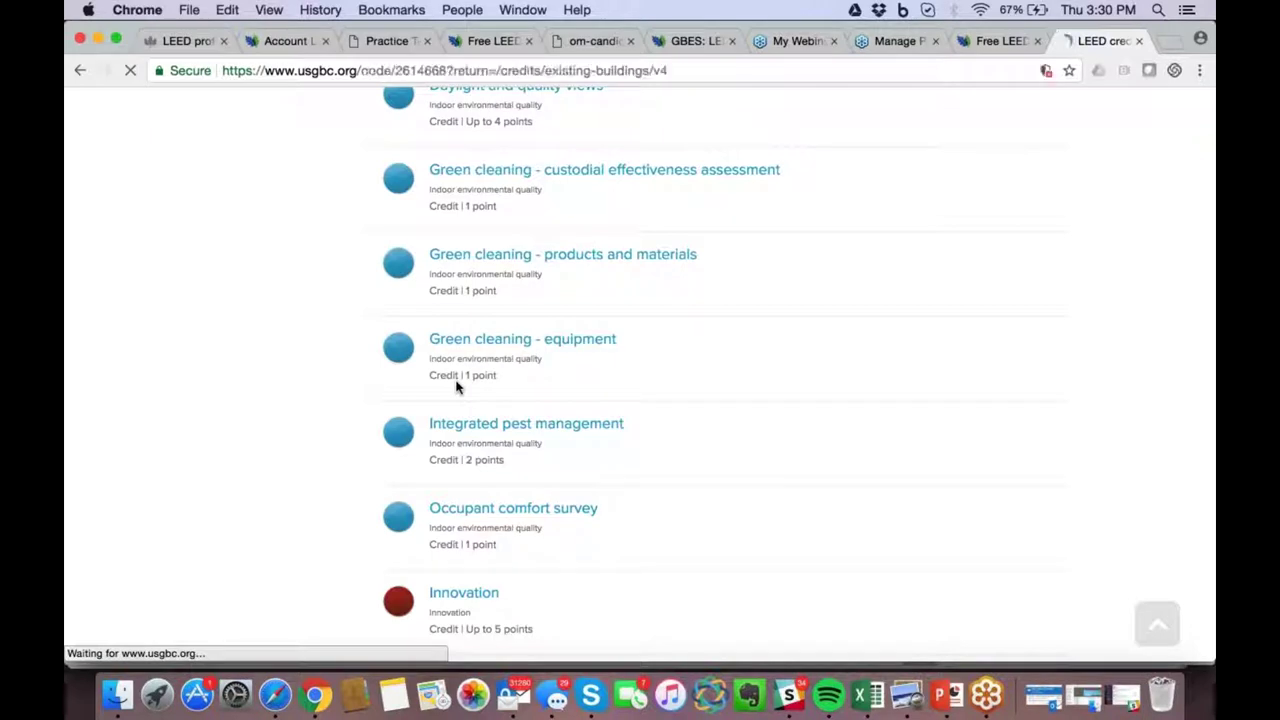
Examine the Integrated pest management credit's intent, IPM plan elements and performance requirements, and return to the page's beginning
{"action": "scroll", "coordinate": [457, 387], "scroll_direction": "down", "scroll_amount": 5}
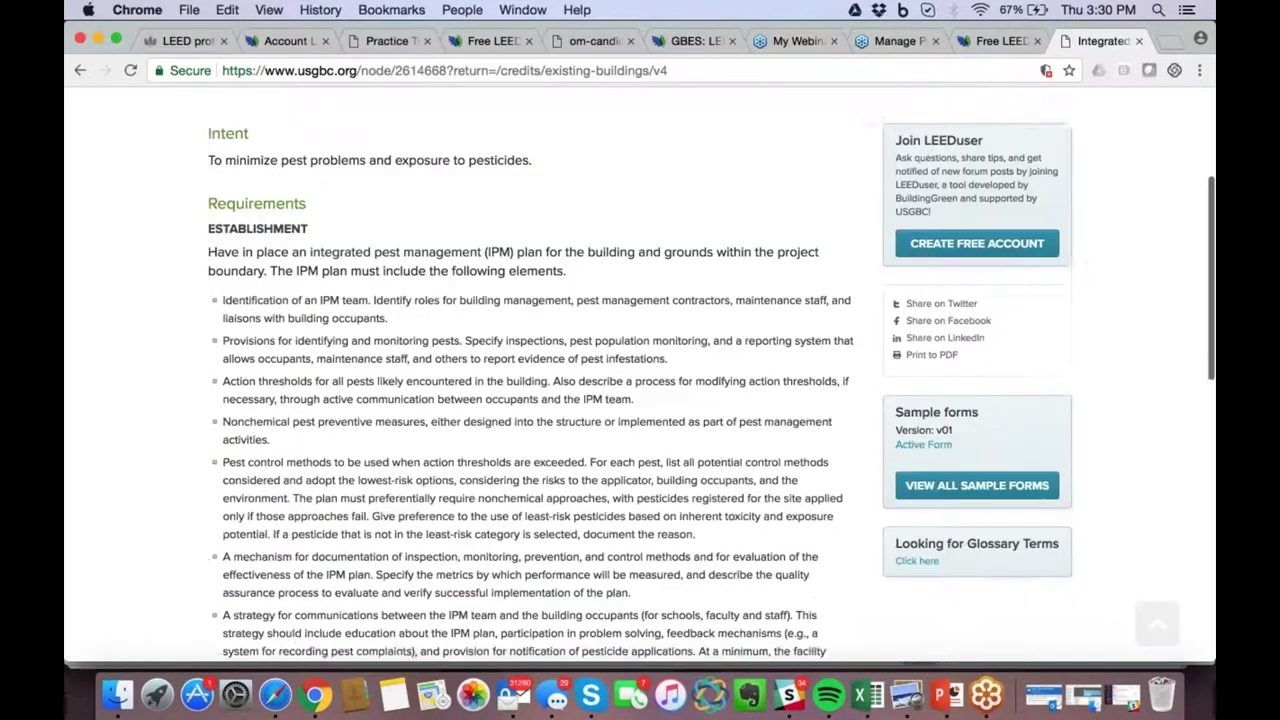
{"action": "scroll", "coordinate": [640, 386], "scroll_direction": "down", "scroll_amount": 3}
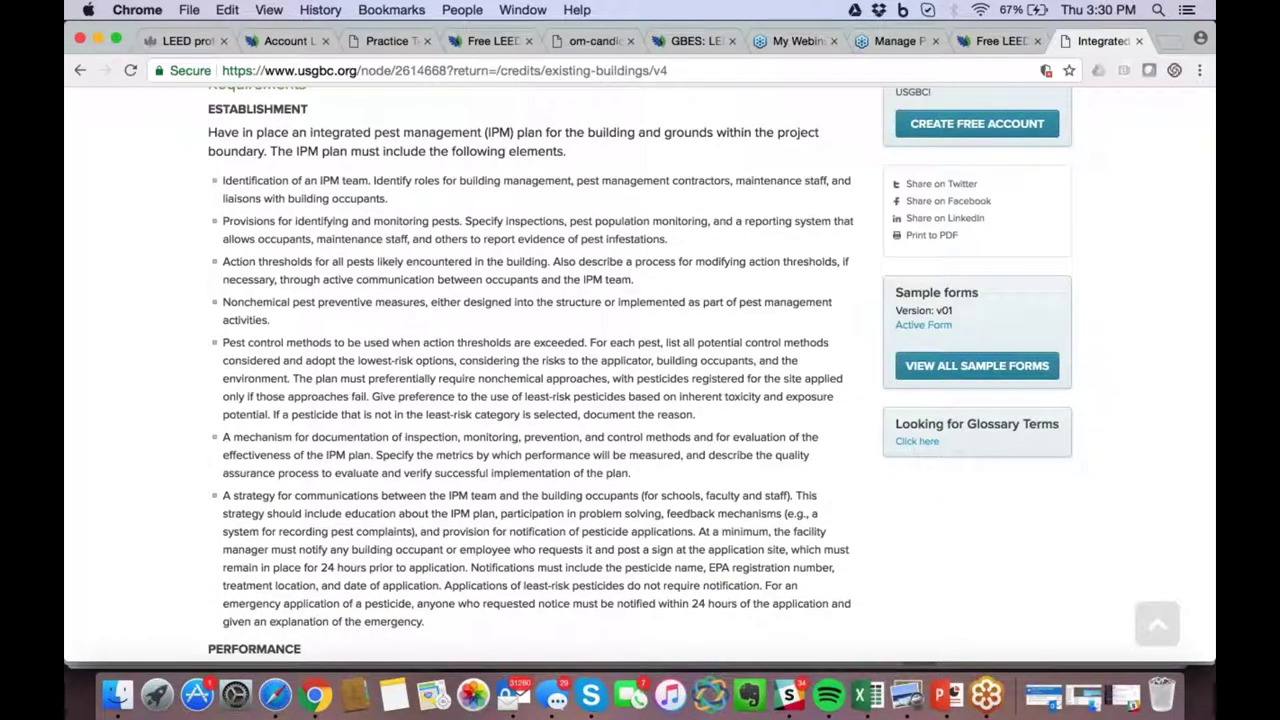
{"action": "scroll", "coordinate": [640, 386], "scroll_direction": "down", "scroll_amount": 5}
{"action": "scroll", "coordinate": [520, 490], "scroll_direction": "up", "scroll_amount": 15}
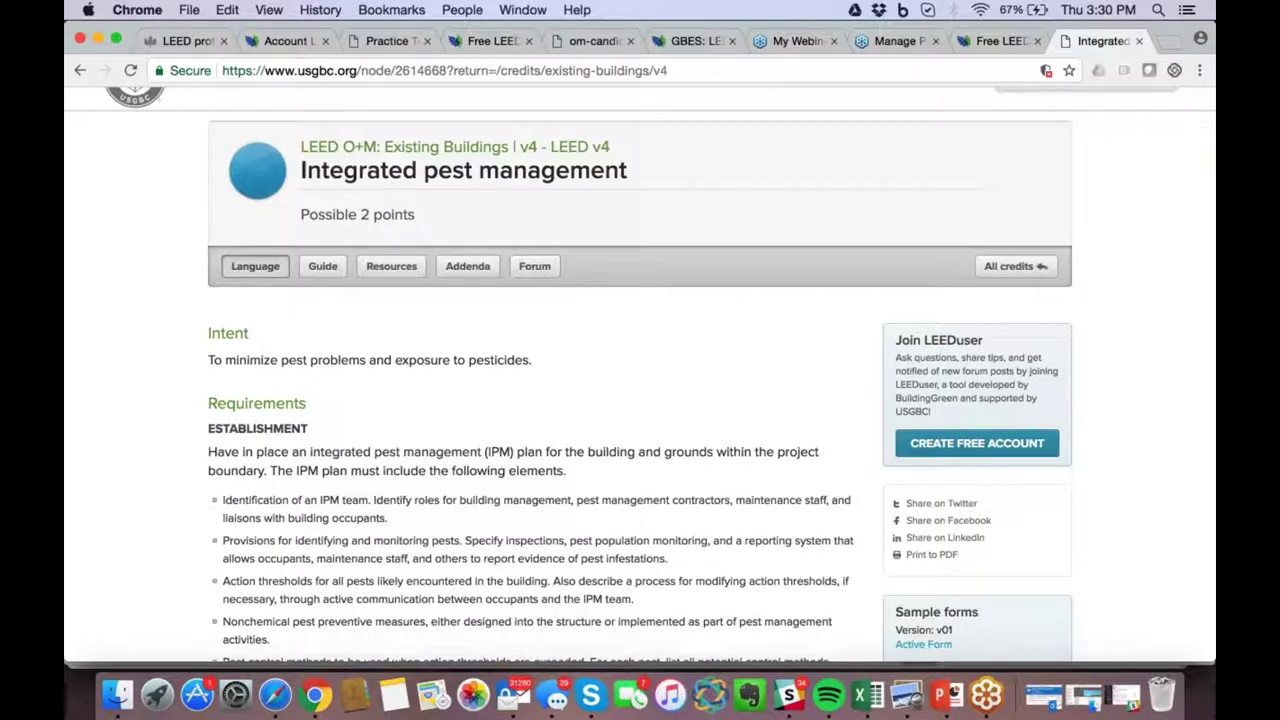
{"action": "scroll", "coordinate": [640, 374], "scroll_direction": "down", "scroll_amount": 4}
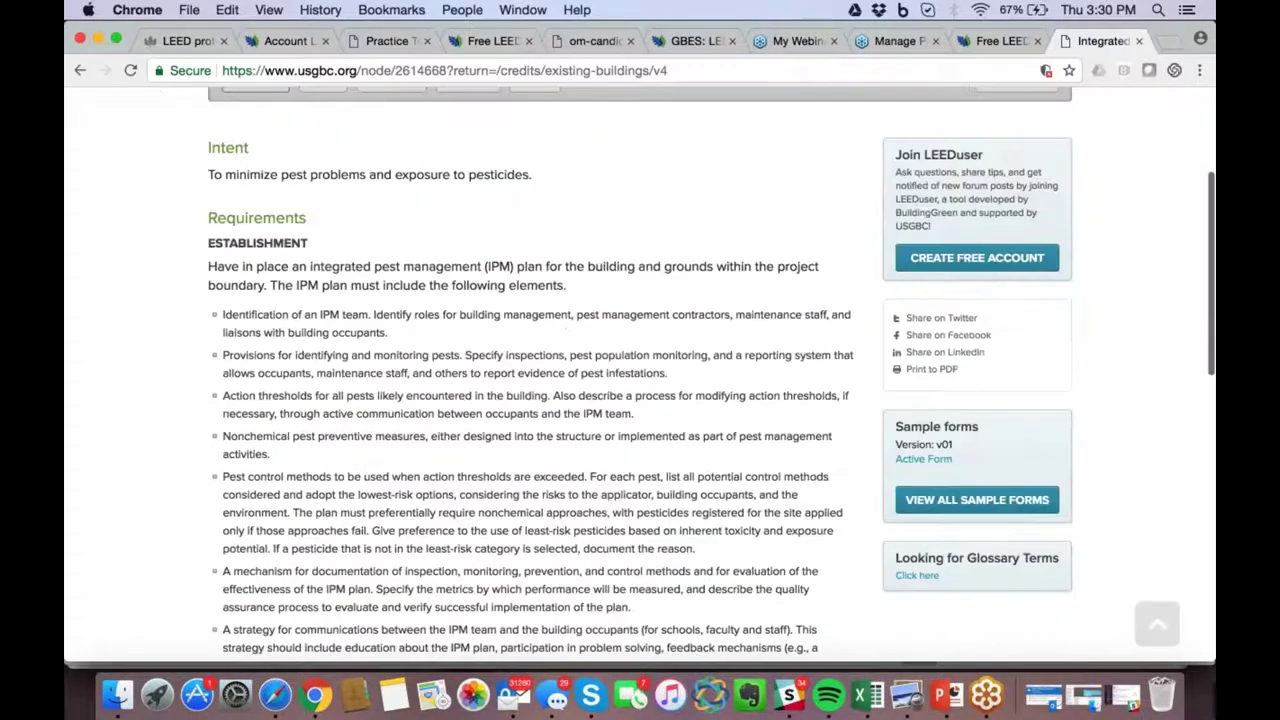
{"action": "scroll", "coordinate": [640, 374], "scroll_direction": "down", "scroll_amount": 1}
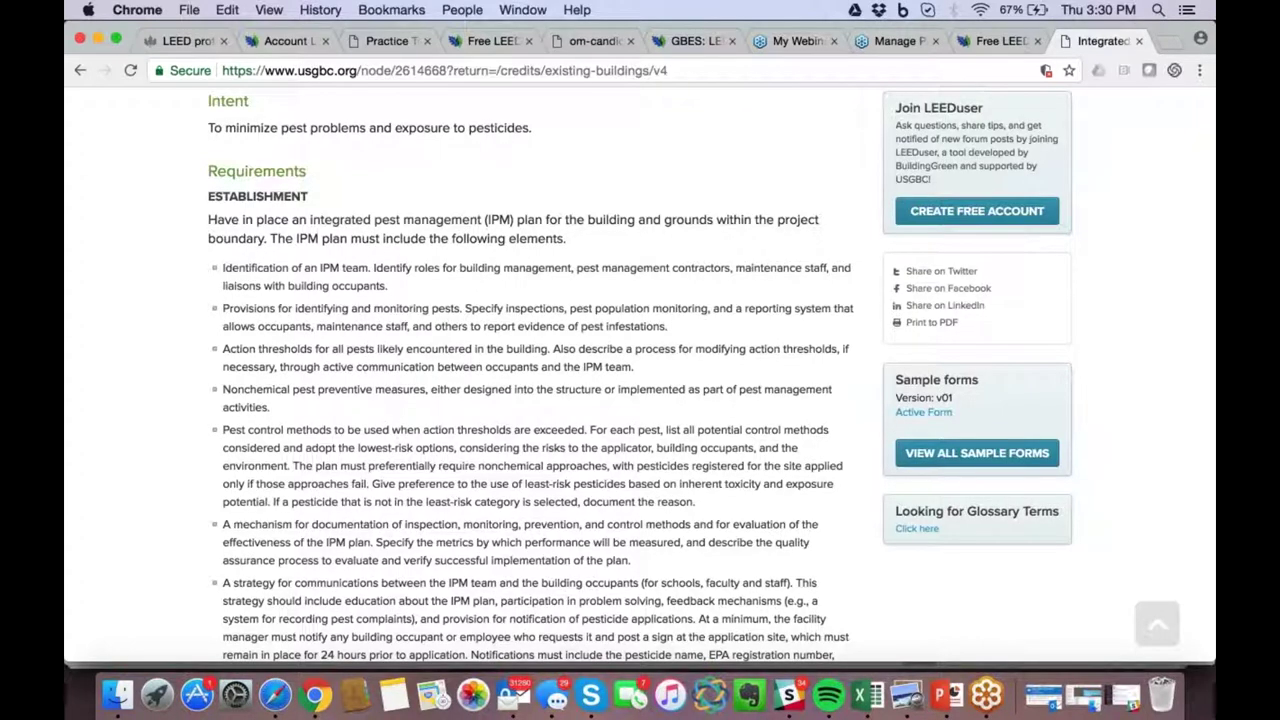
{"action": "scroll", "coordinate": [640, 374], "scroll_direction": "down", "scroll_amount": 5}
{"action": "scroll", "coordinate": [640, 374], "scroll_direction": "up", "scroll_amount": 2}
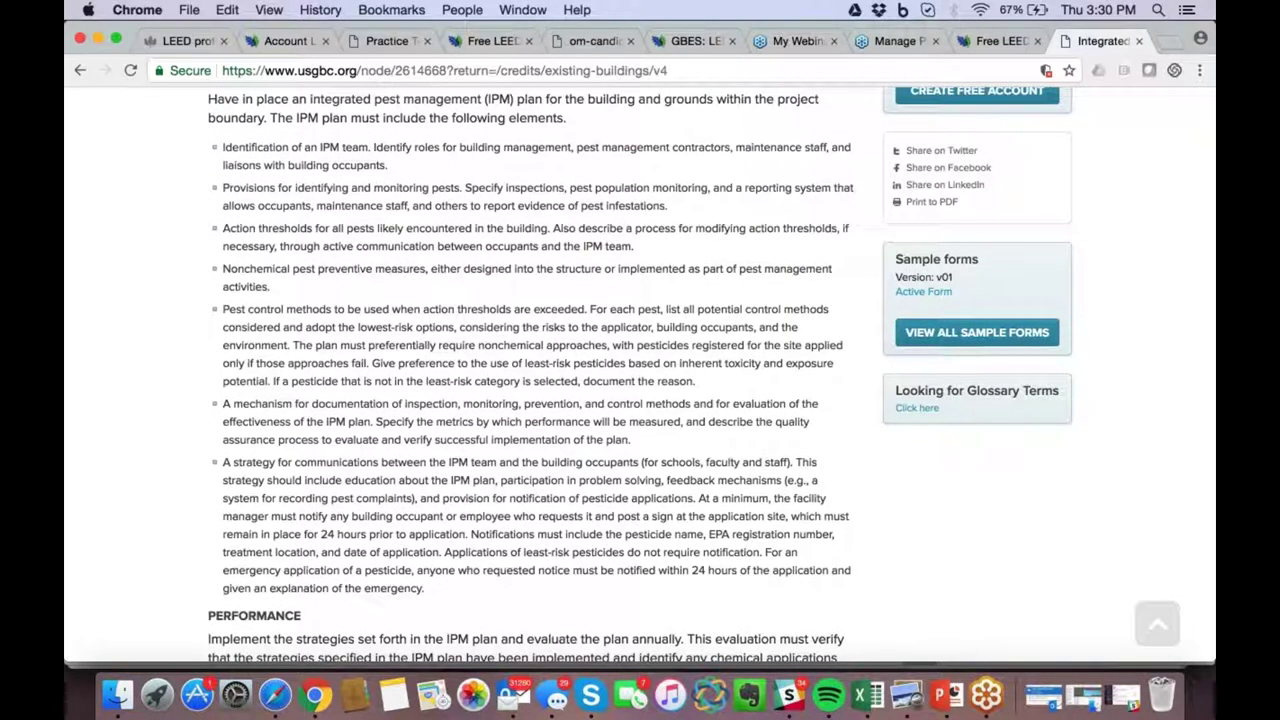
{"action": "scroll", "coordinate": [640, 374], "scroll_direction": "up", "scroll_amount": 8}
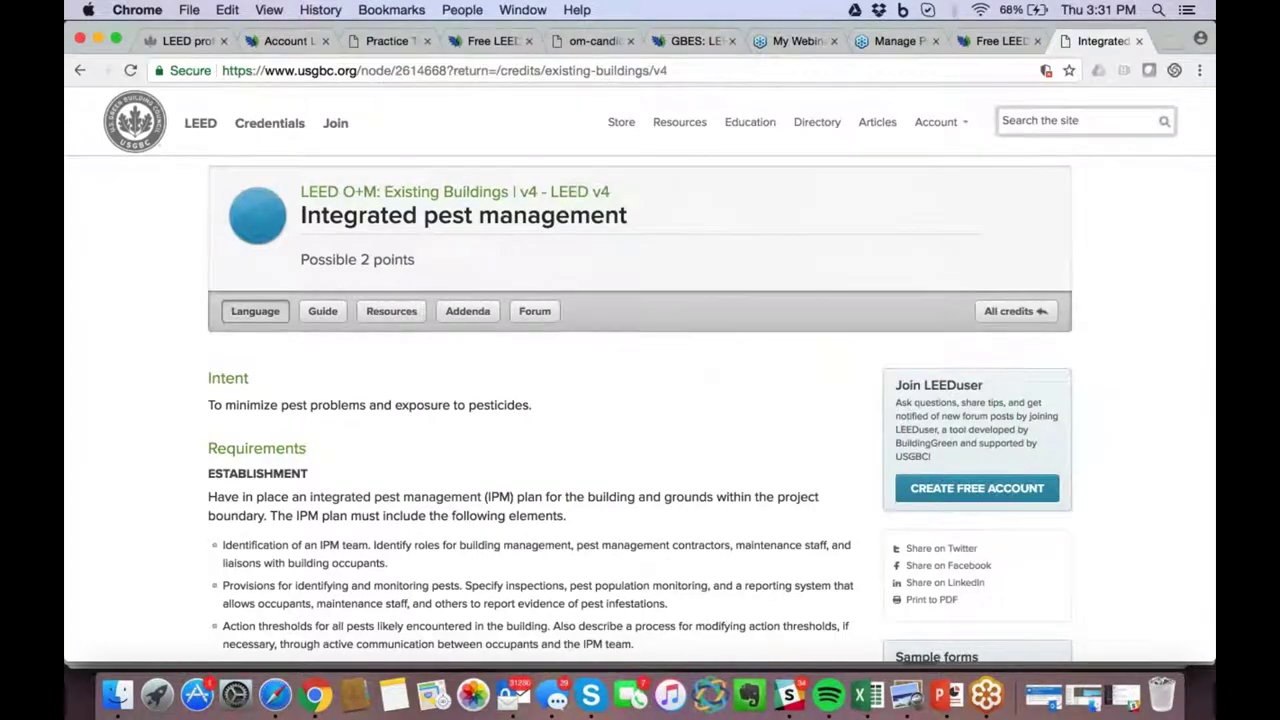
Switch to the Excel checklist and select the three Green Cleaning credits together, ending on Green Cleaning- Custodial Effectiveness Assessment
{"action": "key", "text": "ctrl+Up"}
{"action": "left_click", "coordinate": [351, 289]}
{"action": "left_click", "coordinate": [597, 443]}
{"action": "left_click_drag", "start_coordinate": [597, 443], "coordinate": [592, 487]}
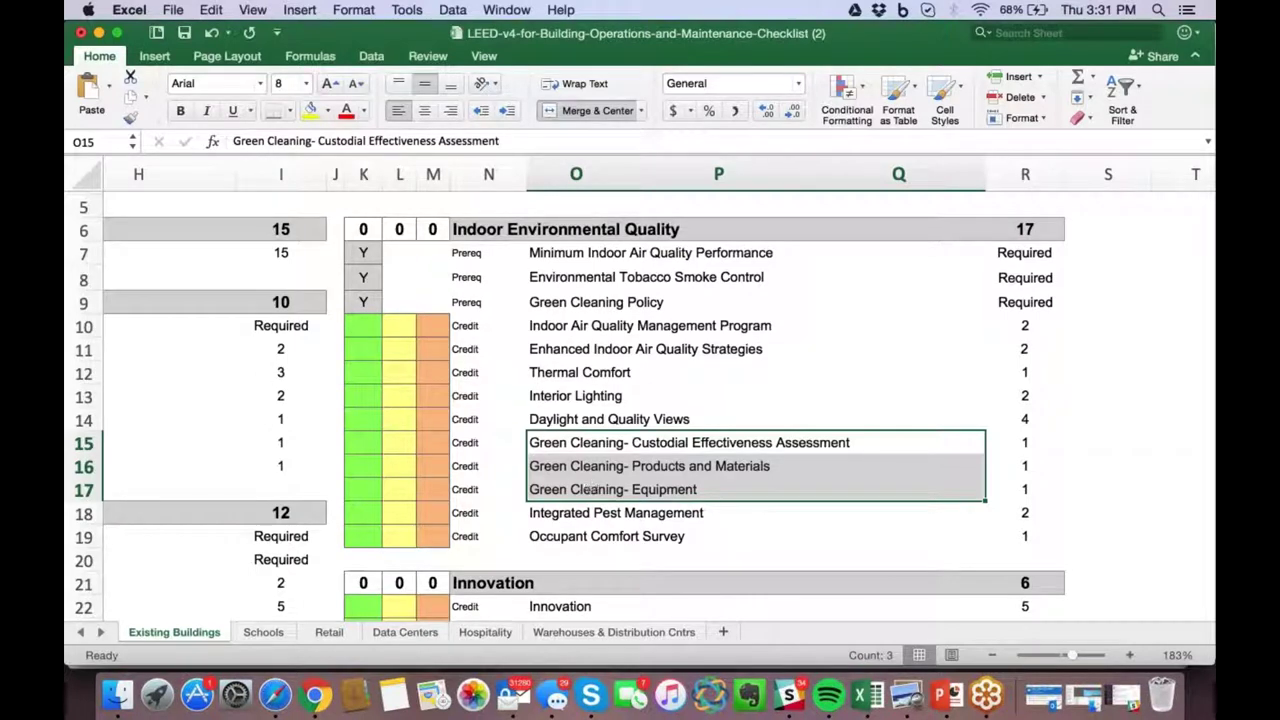
{"action": "left_click", "coordinate": [649, 395]}
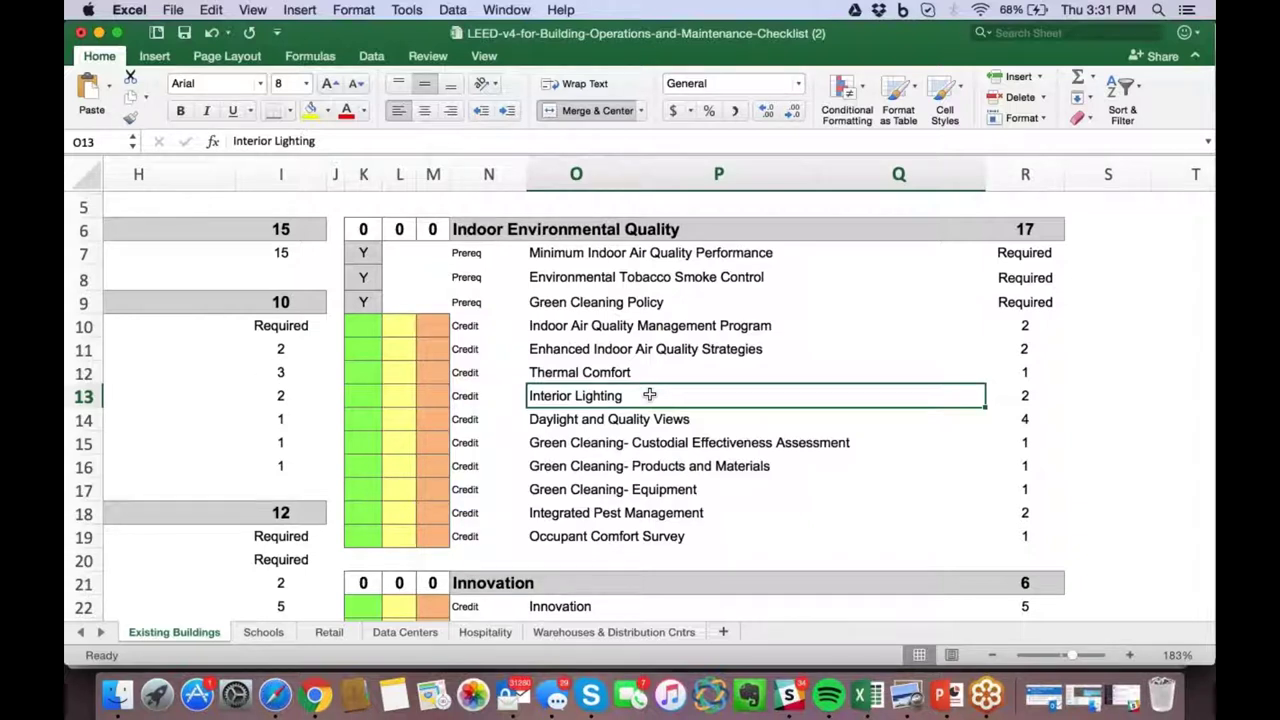
{"action": "left_click_drag", "start_coordinate": [645, 442], "coordinate": [642, 487]}
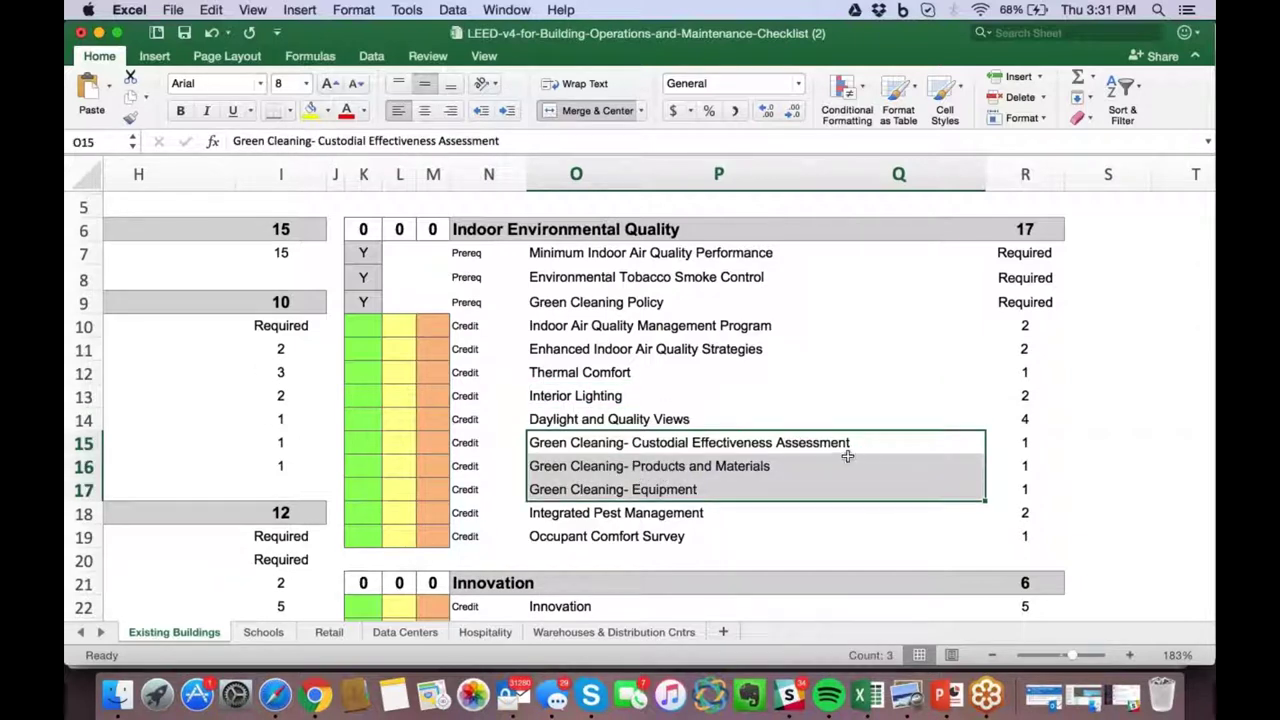
{"action": "left_click", "coordinate": [818, 450]}
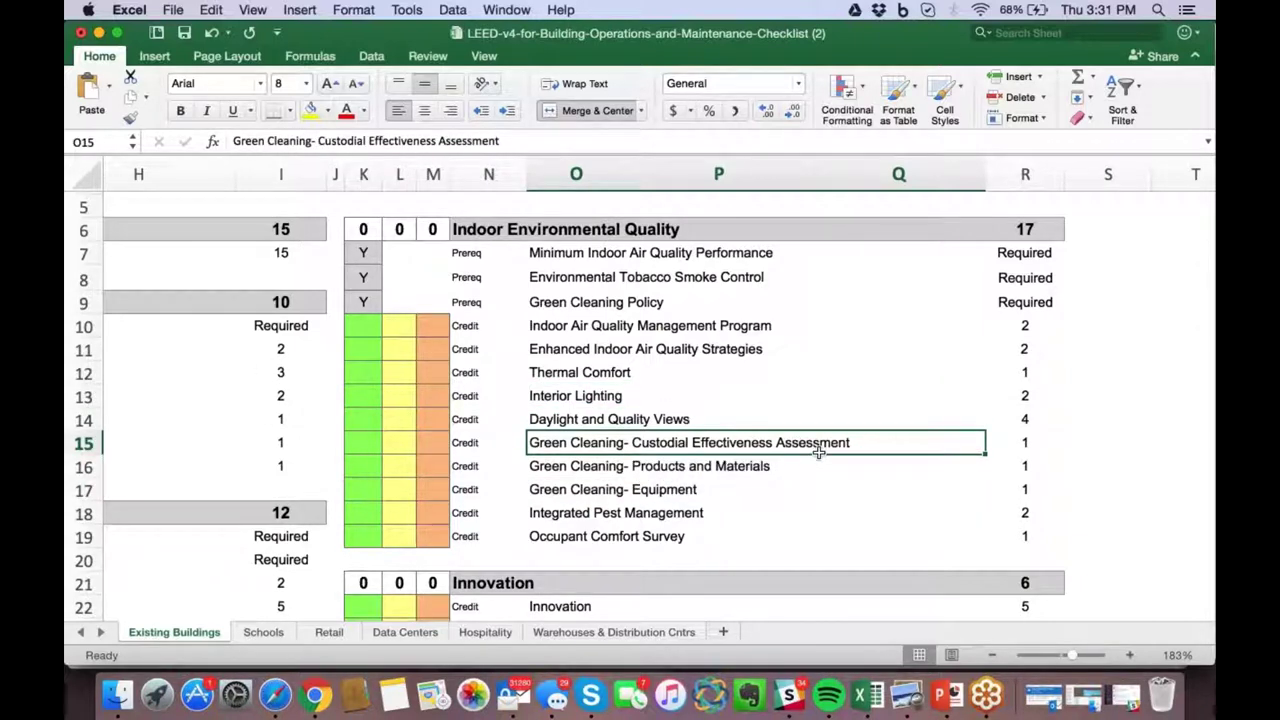
Select the checklist's total possible points, followed by the Certified, Silver, Gold and Platinum point ranges one by one
{"action": "scroll", "coordinate": [818, 453], "scroll_direction": "down", "scroll_amount": 3}
{"action": "scroll", "coordinate": [818, 453], "scroll_direction": "down", "scroll_amount": 2}
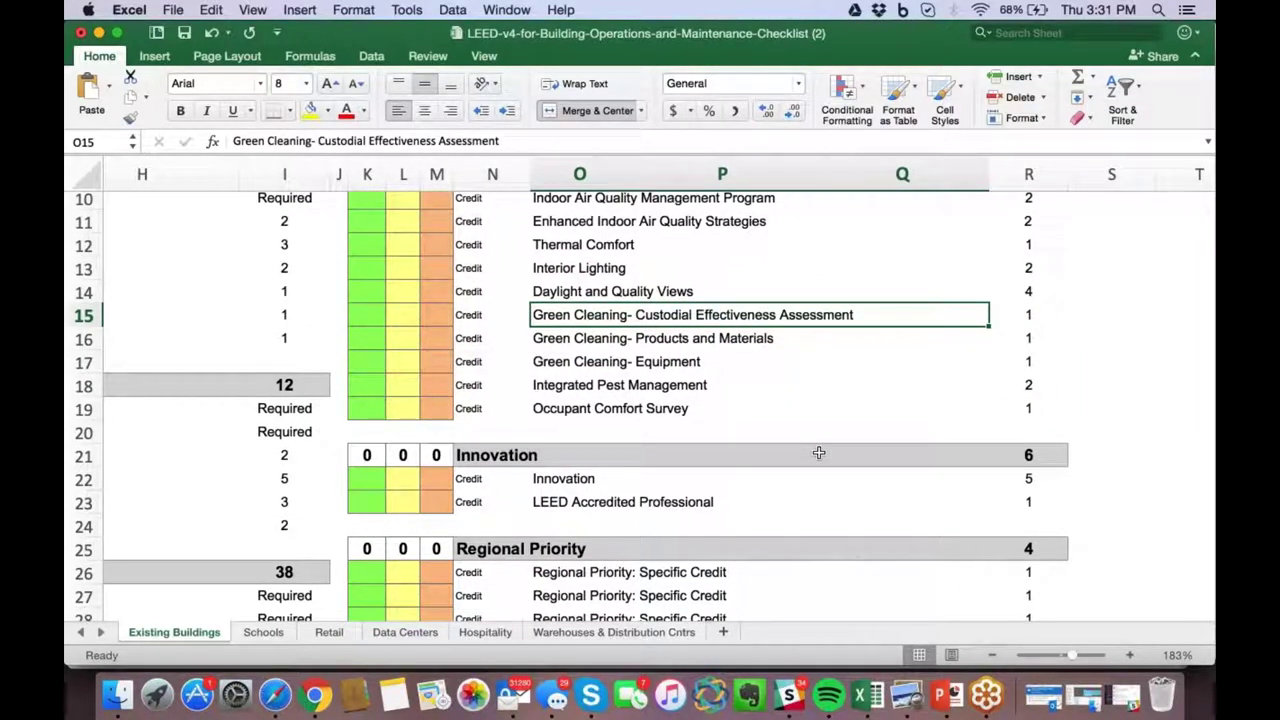
{"action": "scroll", "coordinate": [818, 453], "scroll_direction": "down", "scroll_amount": 5}
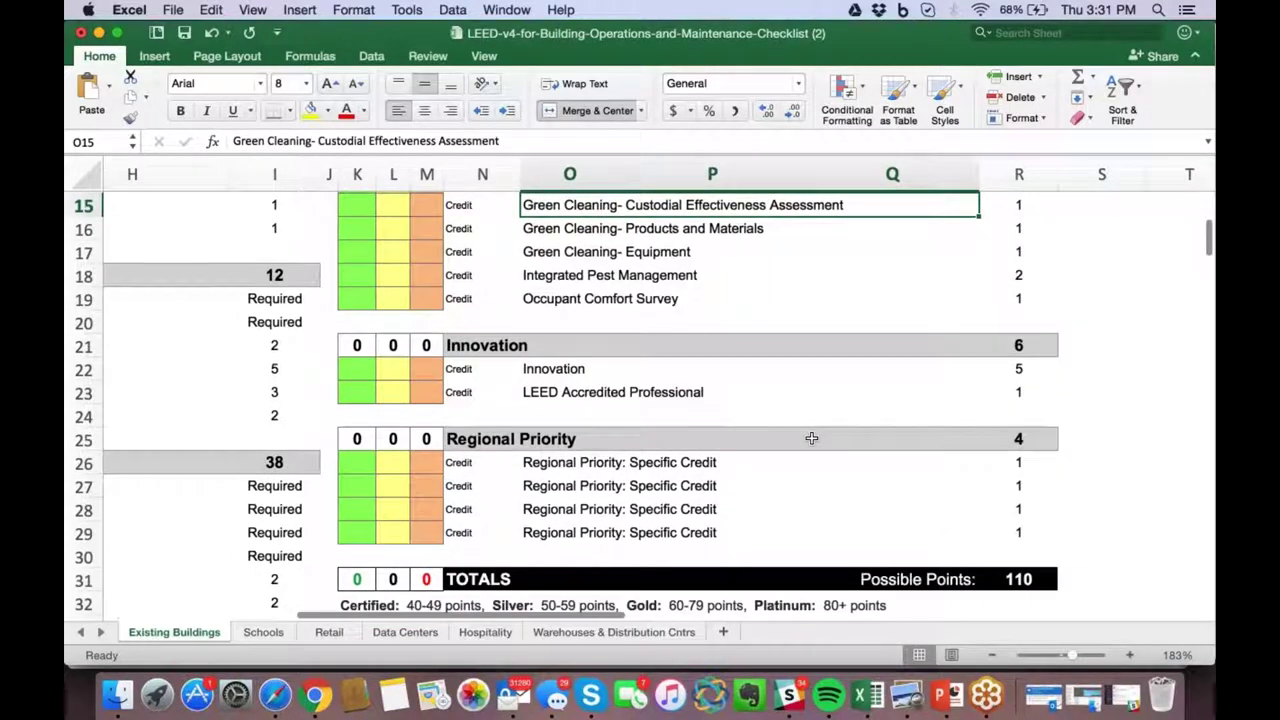
{"action": "scroll", "coordinate": [811, 438], "scroll_direction": "down", "scroll_amount": 1}
{"action": "left_click", "coordinate": [1030, 560]}
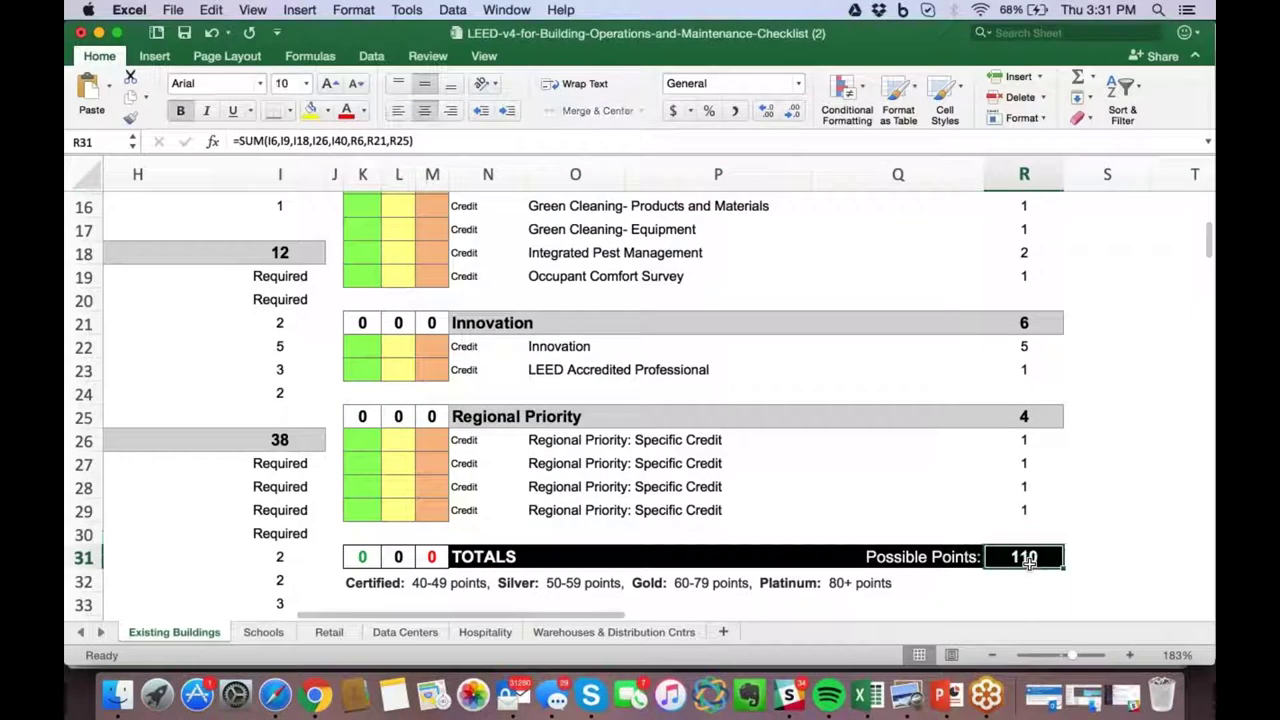
{"action": "left_click", "coordinate": [428, 585]}
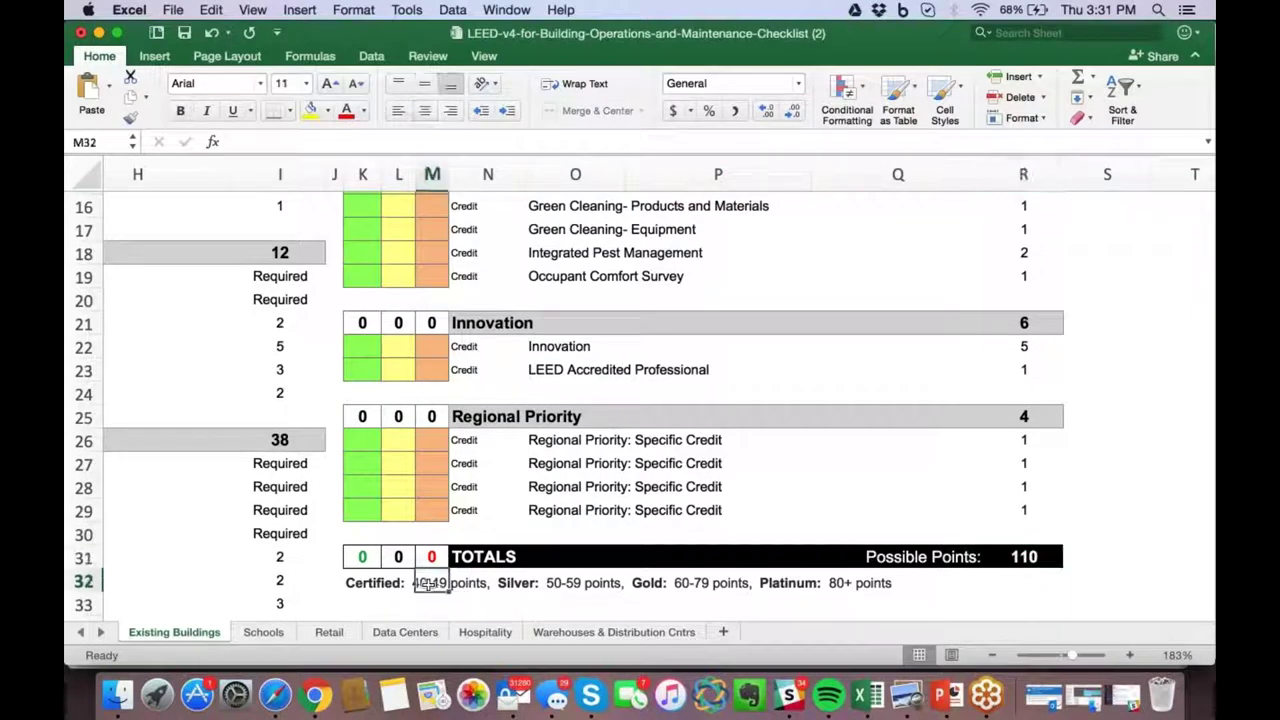
{"action": "left_click", "coordinate": [560, 585]}
{"action": "left_click", "coordinate": [684, 582]}
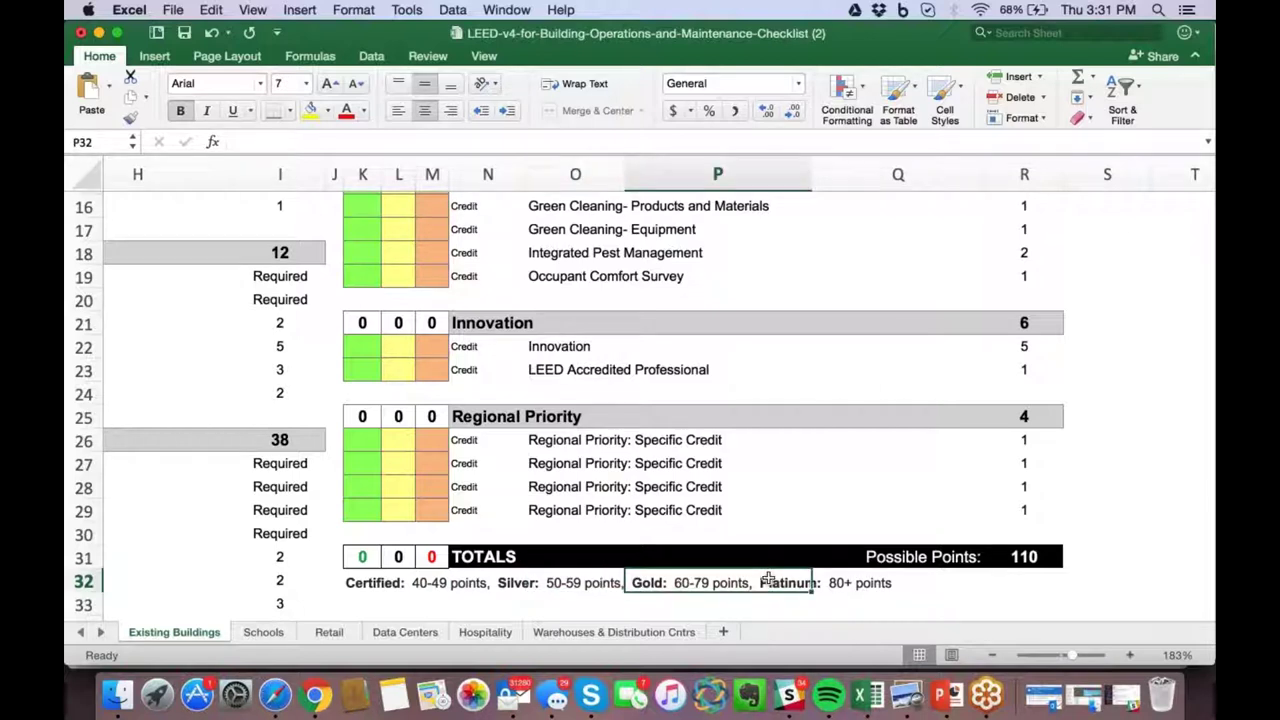
{"action": "left_click", "coordinate": [857, 581]}
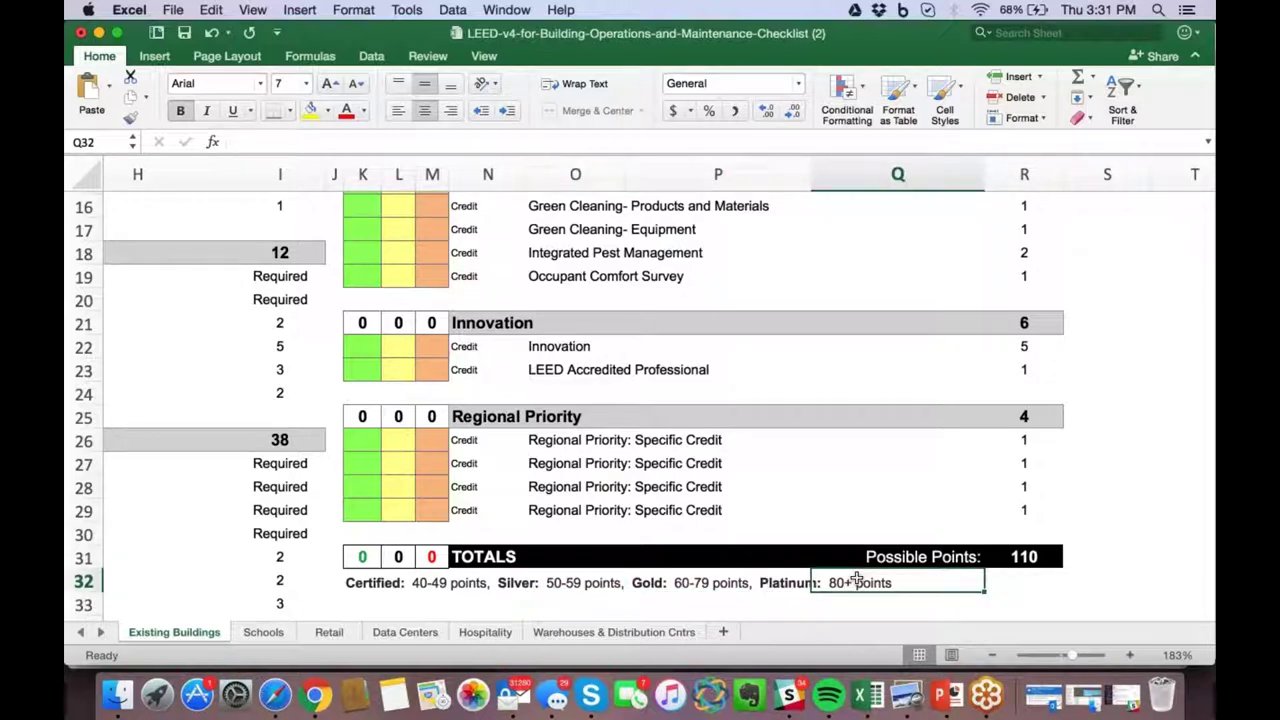
Go over the LEED Accredited Professional and Innovation credits, and select the four Regional Priority rows as a group
{"action": "left_click", "coordinate": [558, 369]}
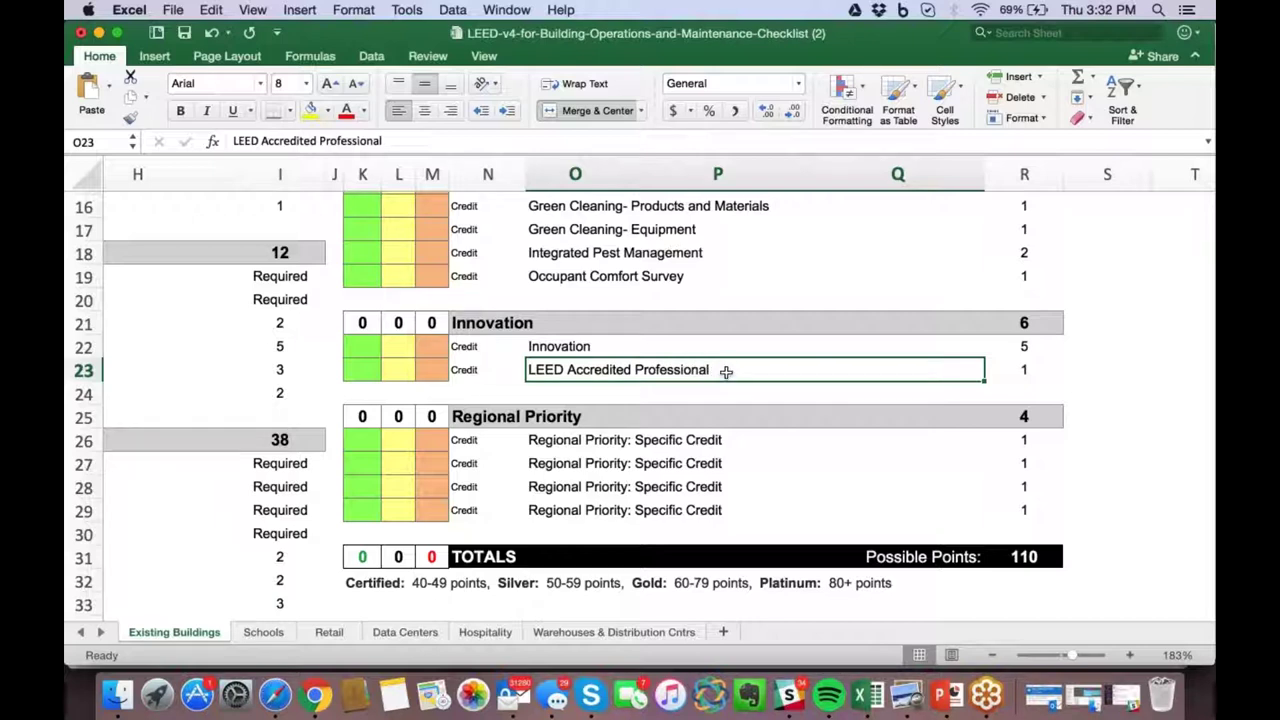
{"action": "key", "text": "Up"}
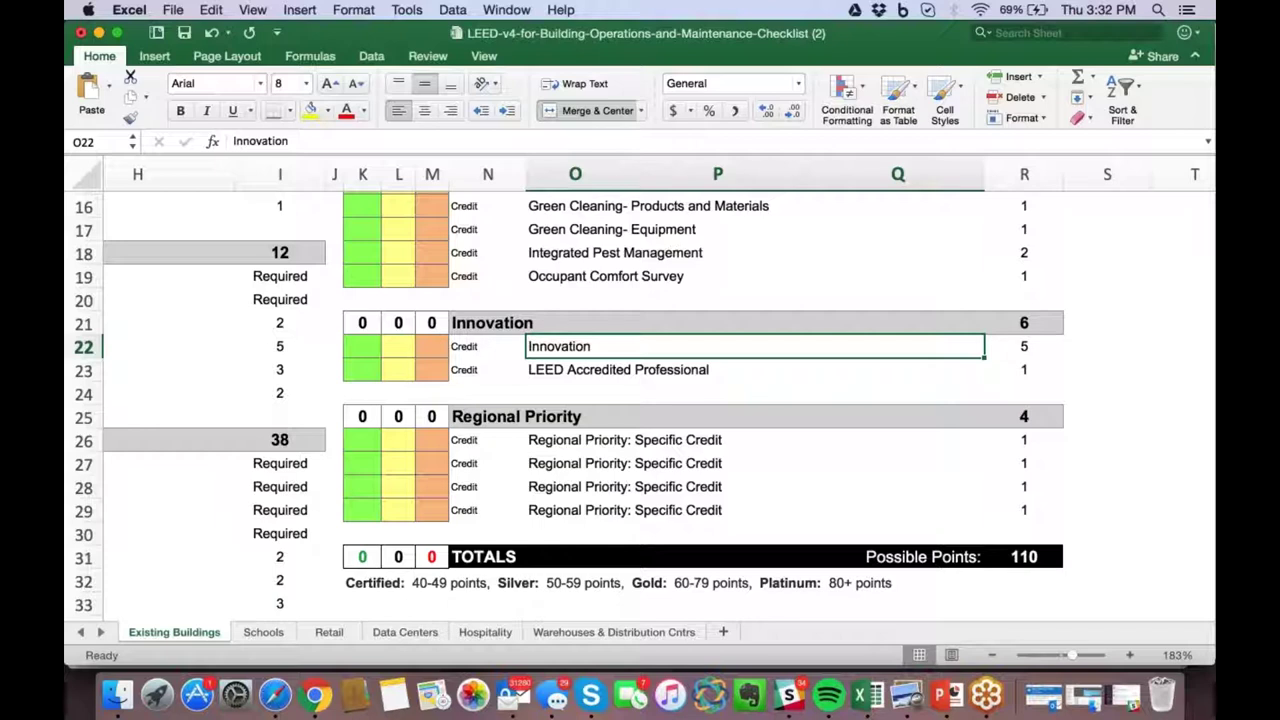
{"action": "left_click_drag", "start_coordinate": [566, 370], "coordinate": [562, 350]}
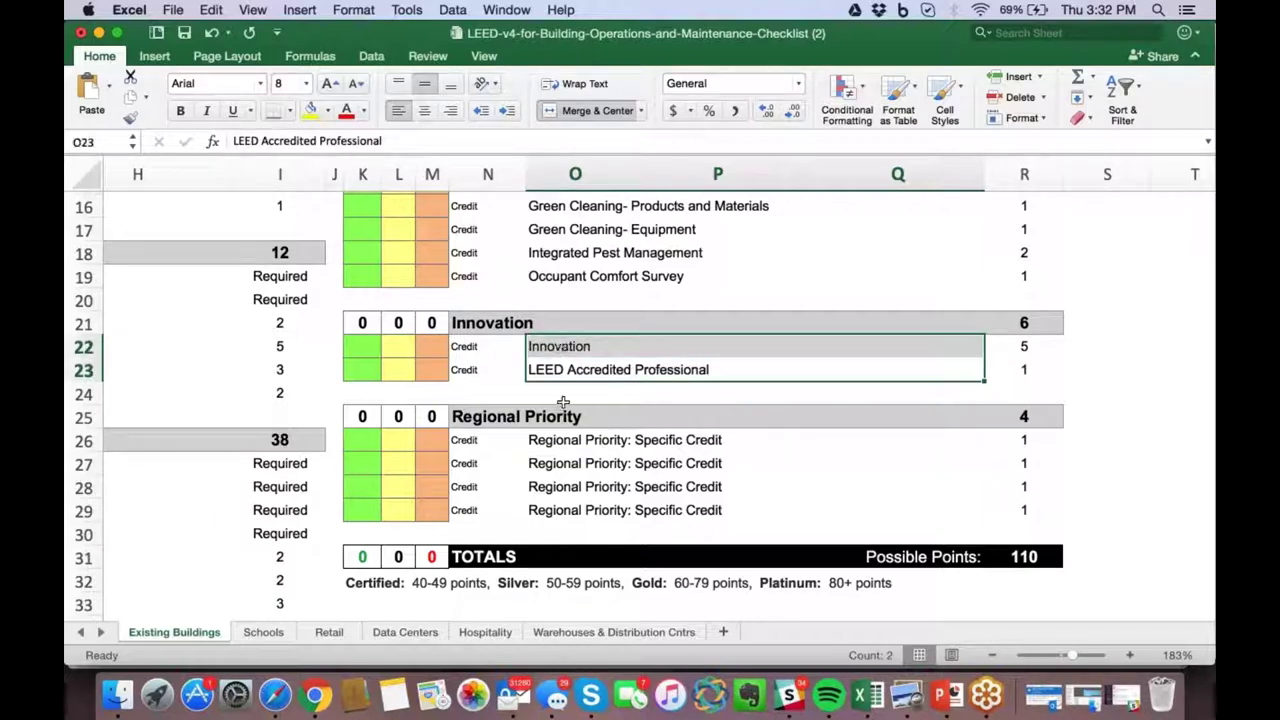
{"action": "left_click_drag", "start_coordinate": [540, 440], "coordinate": [543, 518]}
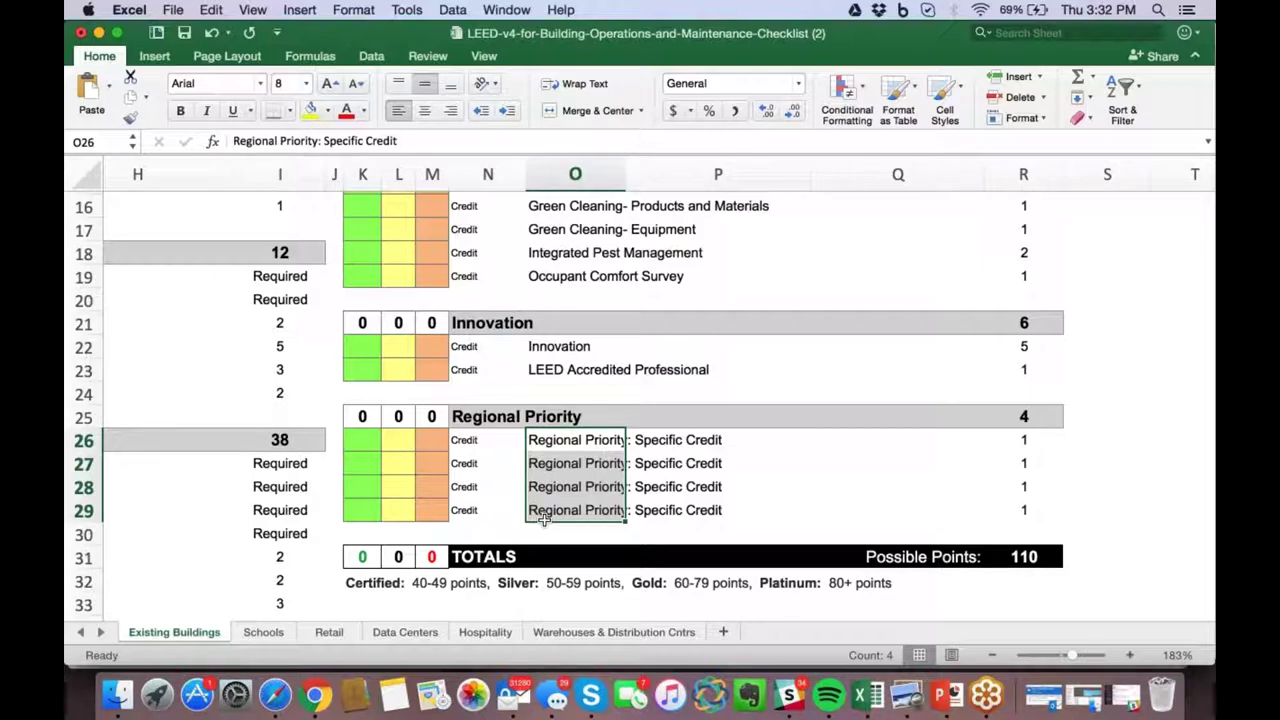
{"action": "left_click_drag", "start_coordinate": [655, 440], "coordinate": [648, 510]}
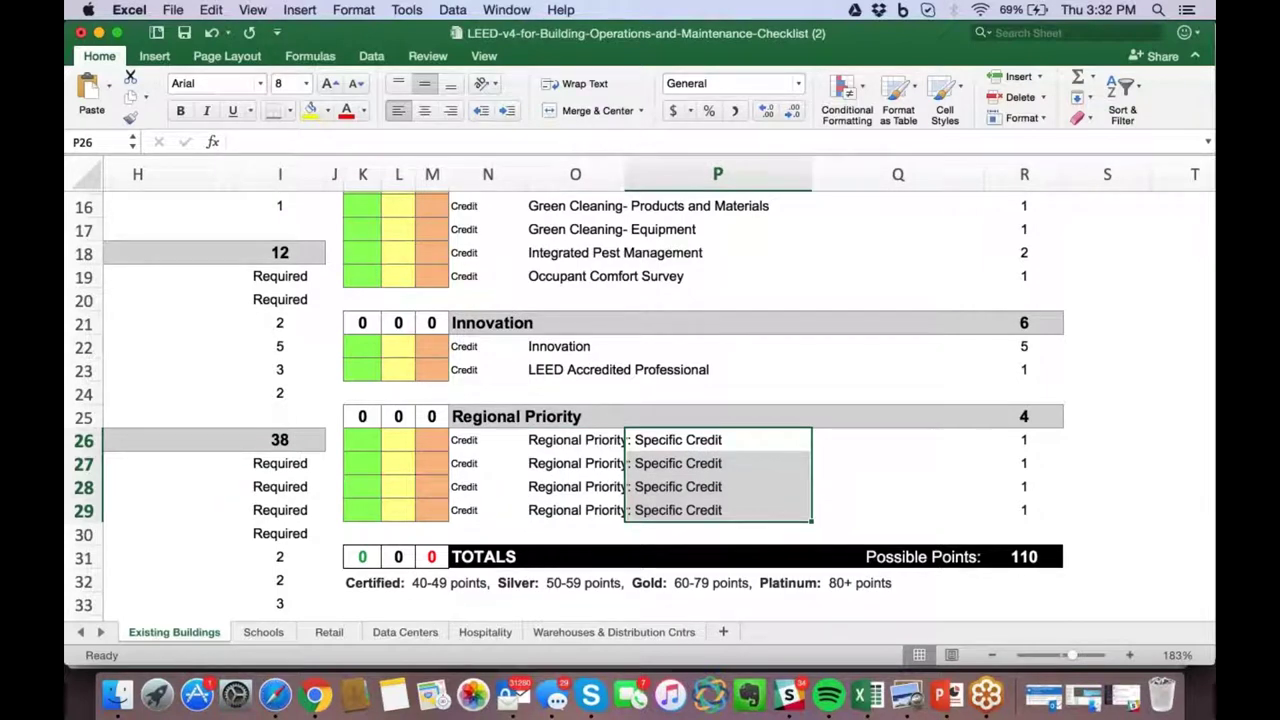
Look over the Energy and Atmosphere credits in the checklist and return to select the third Regional Priority credit
{"action": "scroll", "coordinate": [645, 400], "scroll_direction": "left", "scroll_amount": 5}
{"action": "scroll", "coordinate": [645, 400], "scroll_direction": "left", "scroll_amount": 3}
{"action": "scroll", "coordinate": [645, 400], "scroll_direction": "up", "scroll_amount": 2}
{"action": "scroll", "coordinate": [645, 400], "scroll_direction": "down", "scroll_amount": 5}
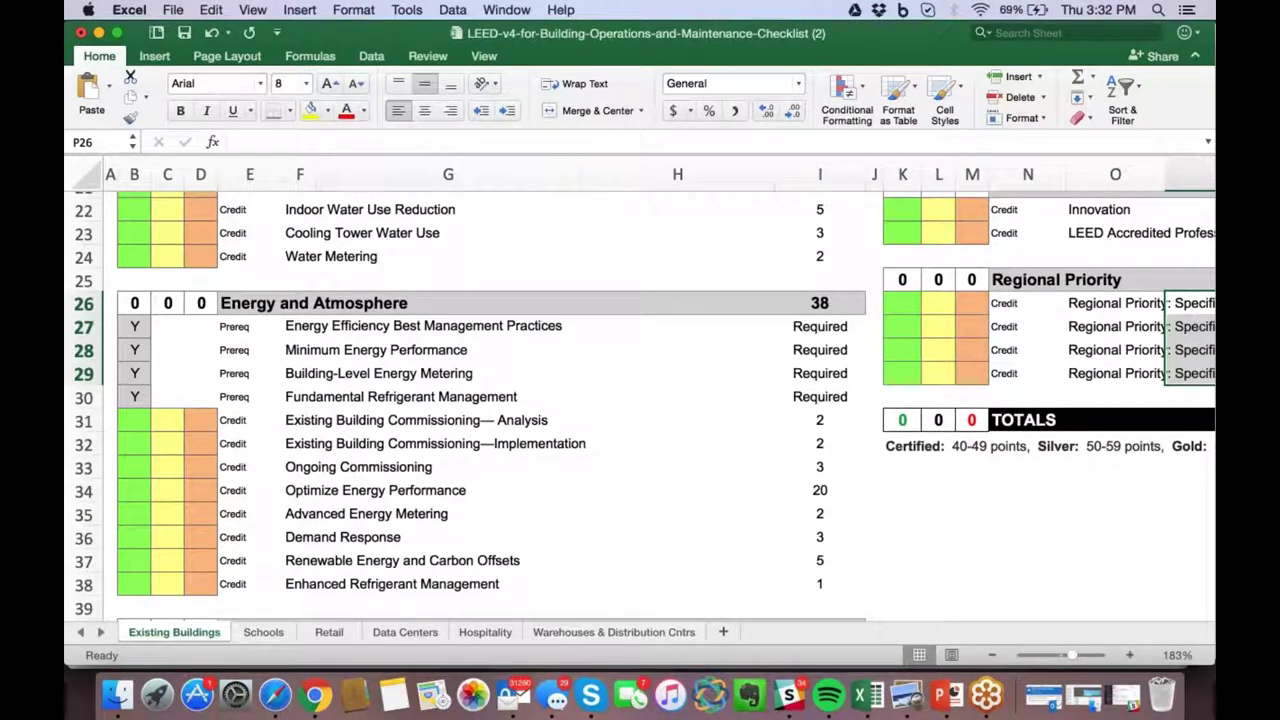
{"action": "scroll", "coordinate": [360, 375], "scroll_direction": "right", "scroll_amount": 6}
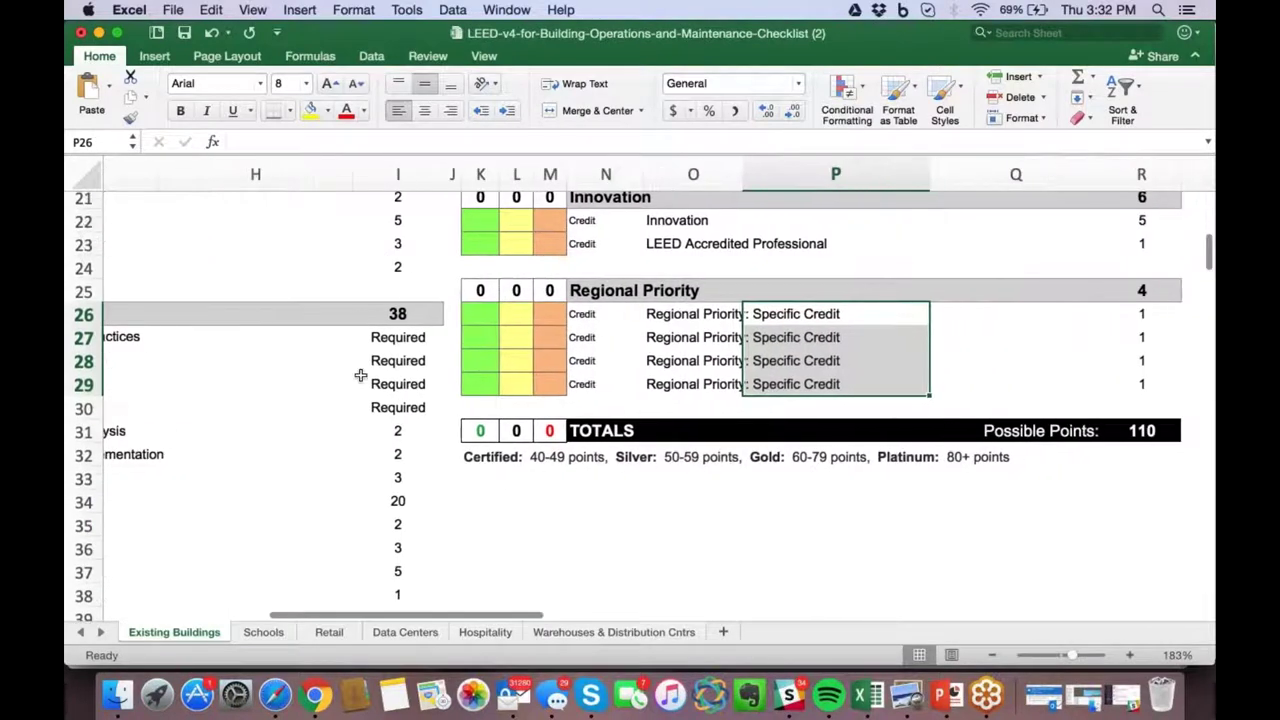
{"action": "left_click", "coordinate": [718, 360]}
{"action": "scroll", "coordinate": [718, 357], "scroll_direction": "up", "scroll_amount": 2}
{"action": "scroll", "coordinate": [718, 357], "scroll_direction": "right", "scroll_amount": 1}
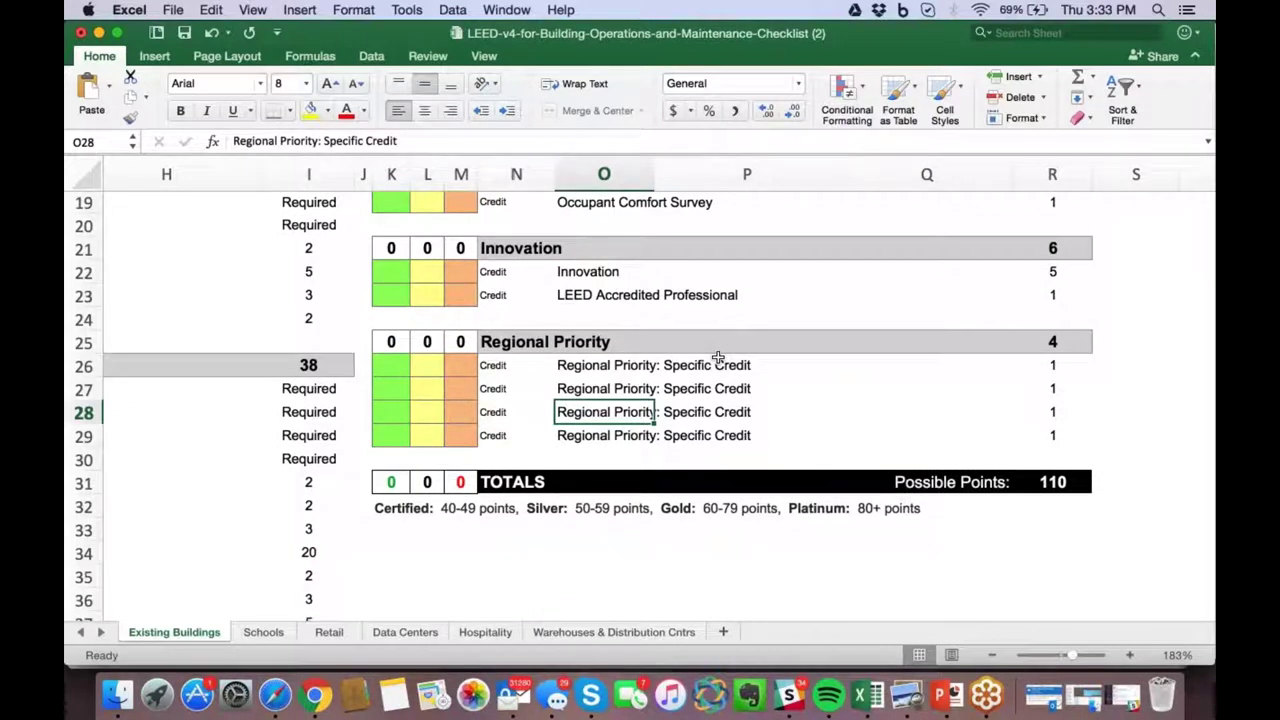
Select the Innovation credit and look over the checklist rows around it
{"action": "left_click", "coordinate": [632, 279]}
{"action": "scroll", "coordinate": [632, 280], "scroll_direction": "up", "scroll_amount": 3}
{"action": "scroll", "coordinate": [632, 280], "scroll_direction": "left", "scroll_amount": 1}
{"action": "scroll", "coordinate": [632, 280], "scroll_direction": "down", "scroll_amount": 4}
{"action": "scroll", "coordinate": [632, 280], "scroll_direction": "left", "scroll_amount": 1}
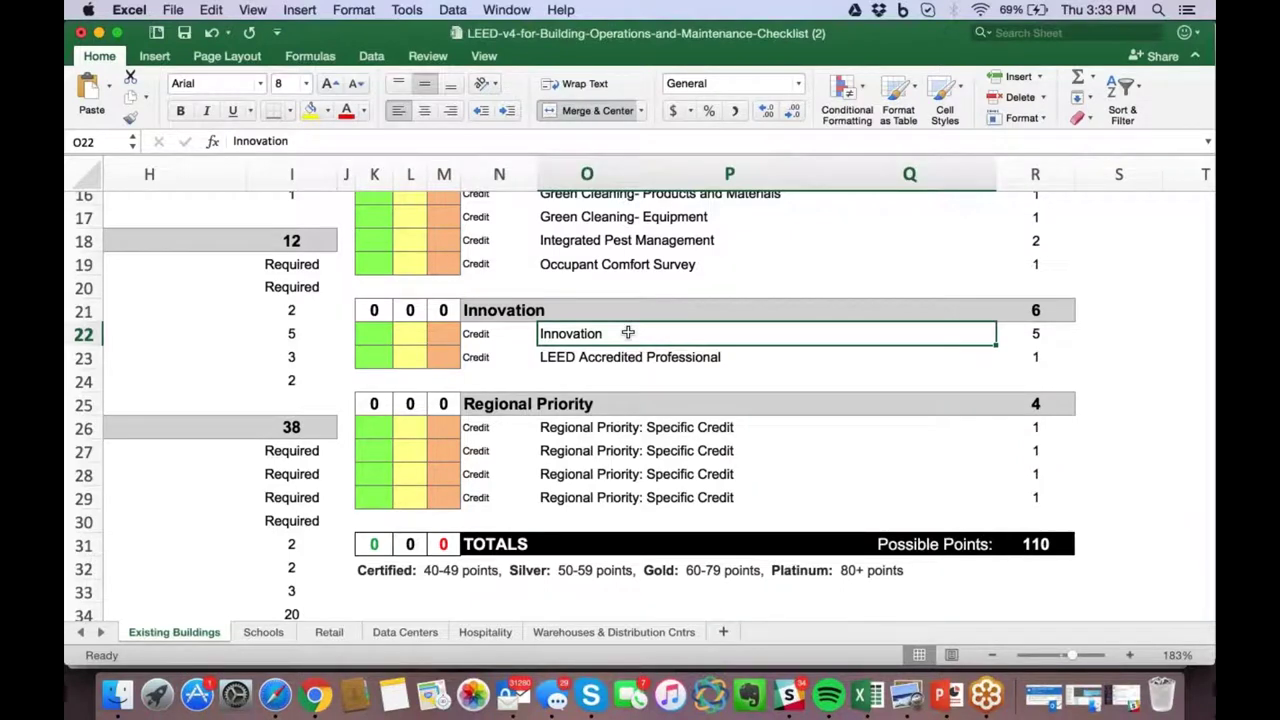
Switch to Chrome and bring up the om-candidate-handbook-2017.pdf document
{"action": "key", "text": "ctrl+Up"}
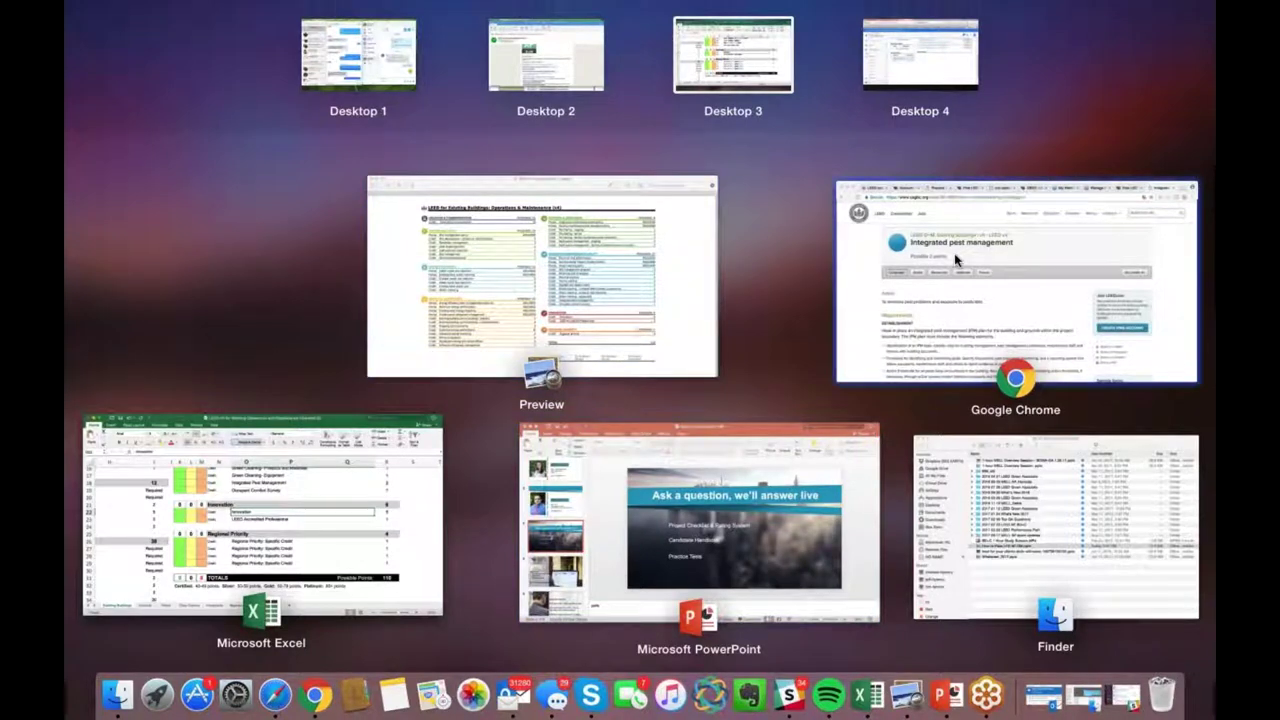
{"action": "left_click", "coordinate": [880, 300]}
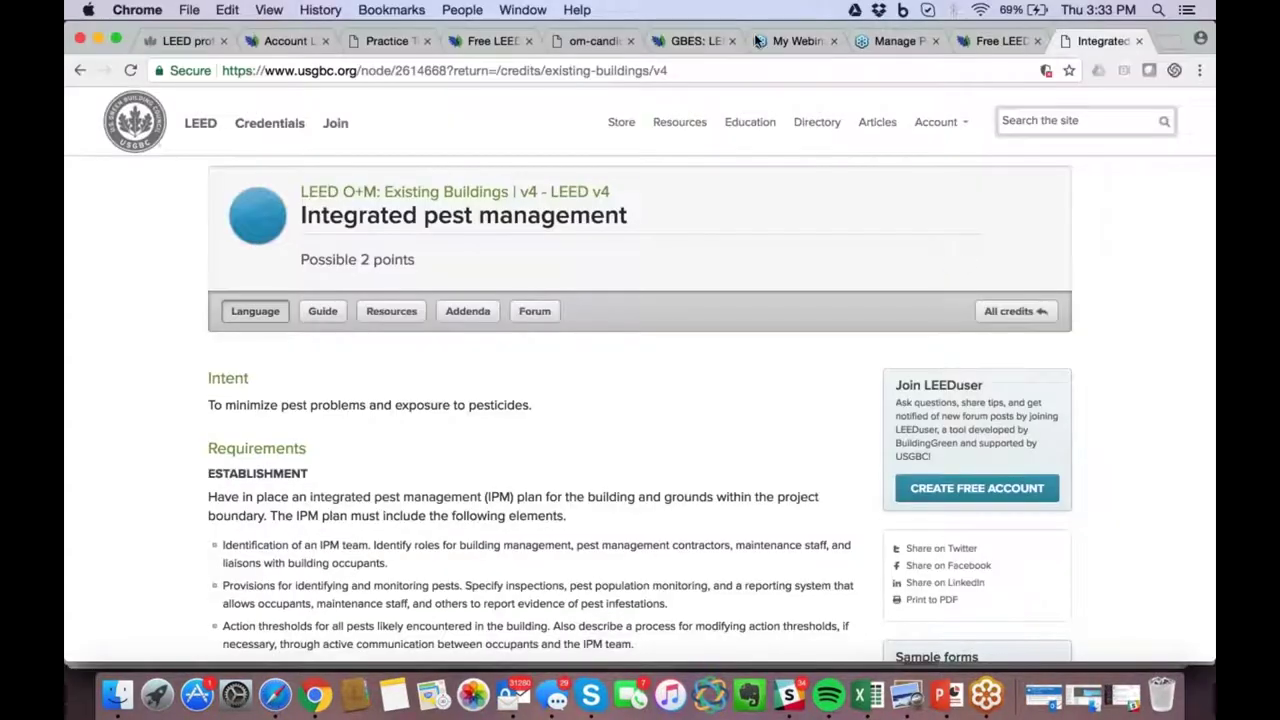
{"action": "left_click", "coordinate": [598, 40]}
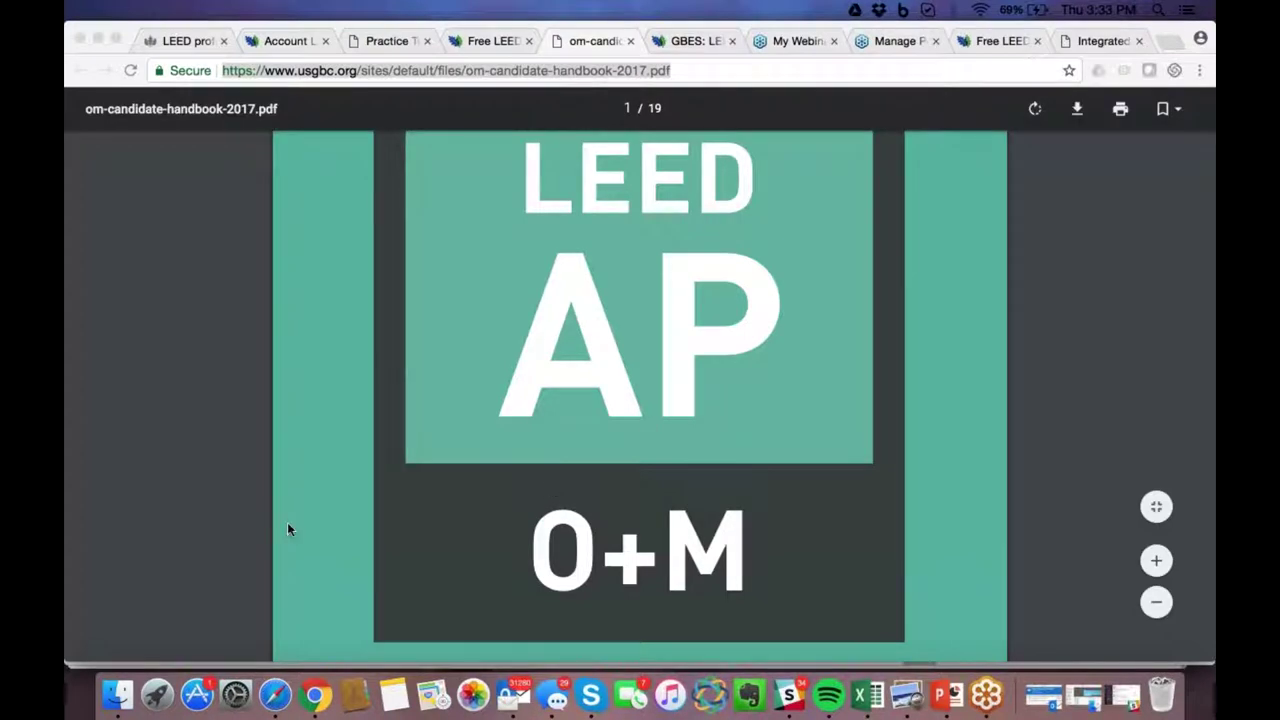
{"action": "left_click", "coordinate": [575, 428]}
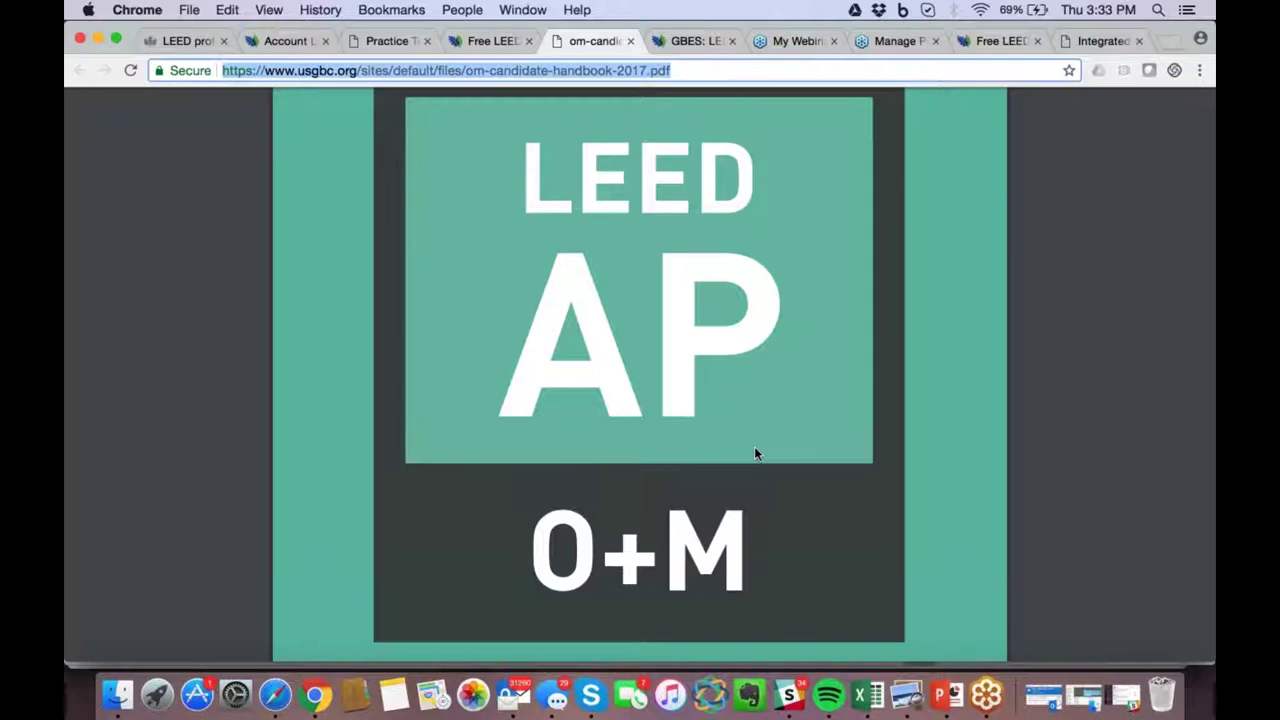
Look over the candidate handbook's cover and table of contents, and read the Registration instructions for the LEED AP O+M exam
{"action": "scroll", "coordinate": [755, 447], "scroll_direction": "down", "scroll_amount": 5}
{"action": "scroll", "coordinate": [754, 446], "scroll_direction": "down", "scroll_amount": 2}
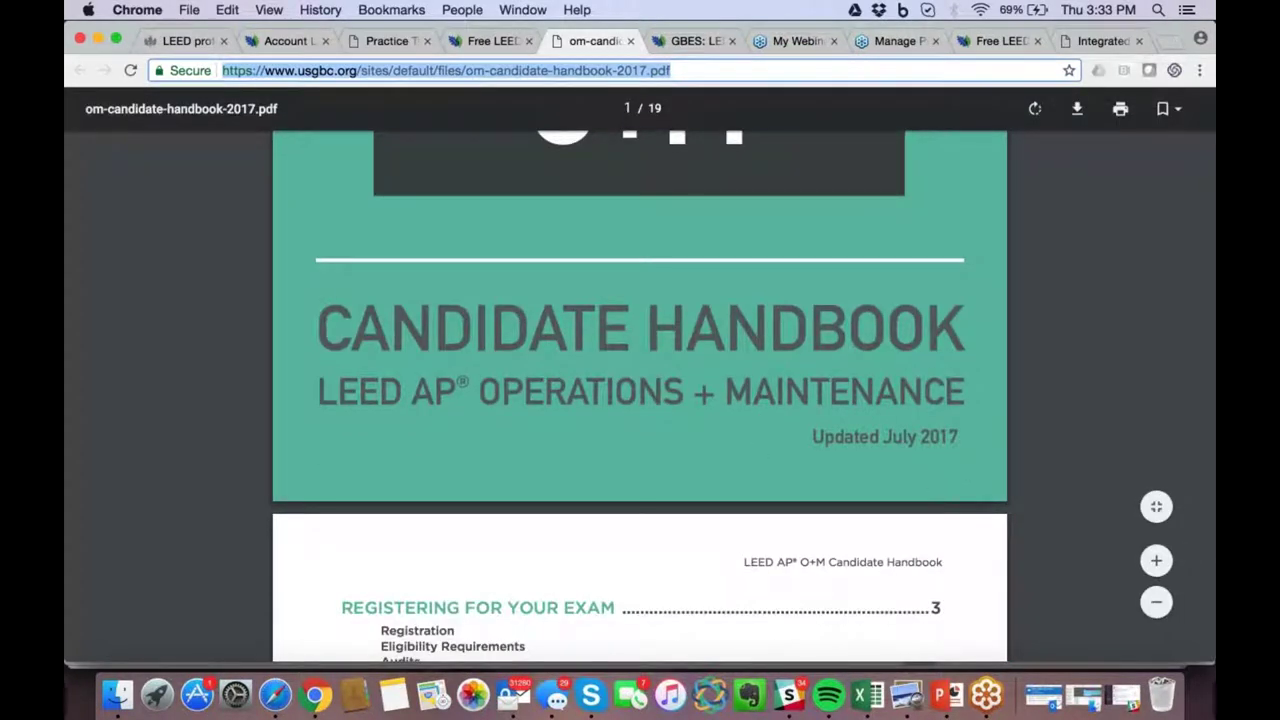
{"action": "scroll", "coordinate": [640, 375], "scroll_direction": "down", "scroll_amount": 4}
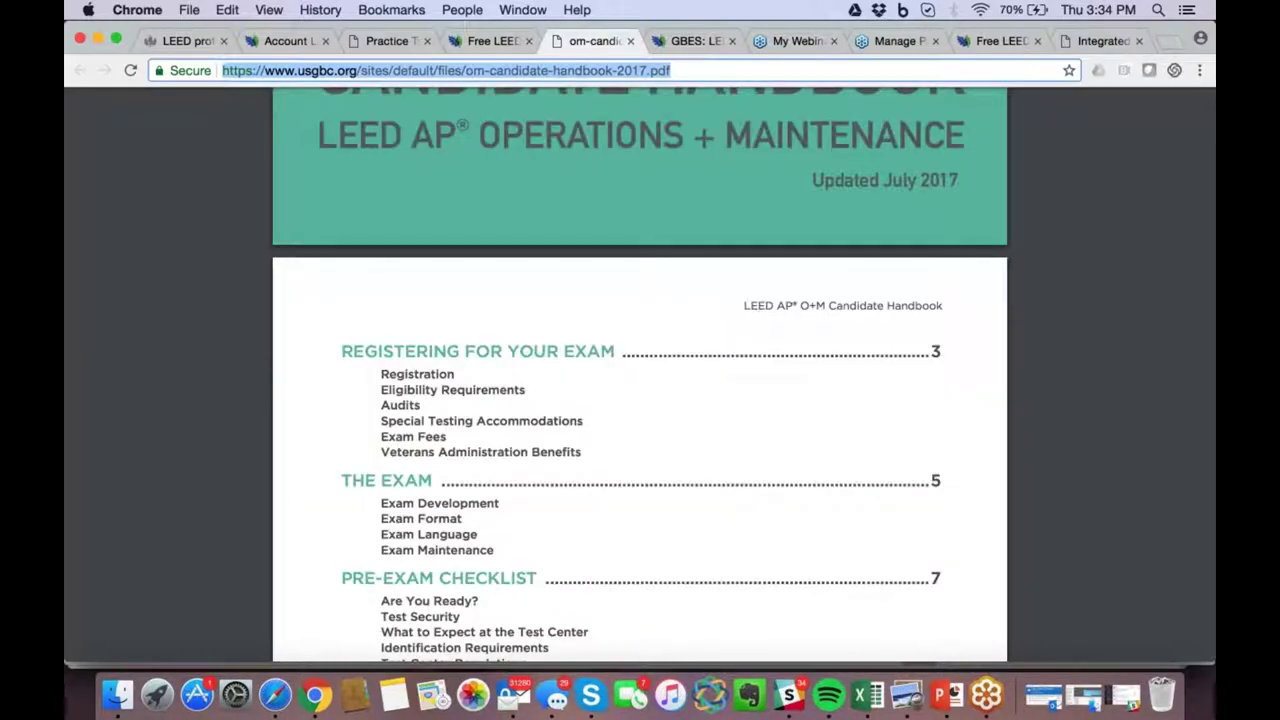
{"action": "scroll", "coordinate": [640, 375], "scroll_direction": "down", "scroll_amount": 5}
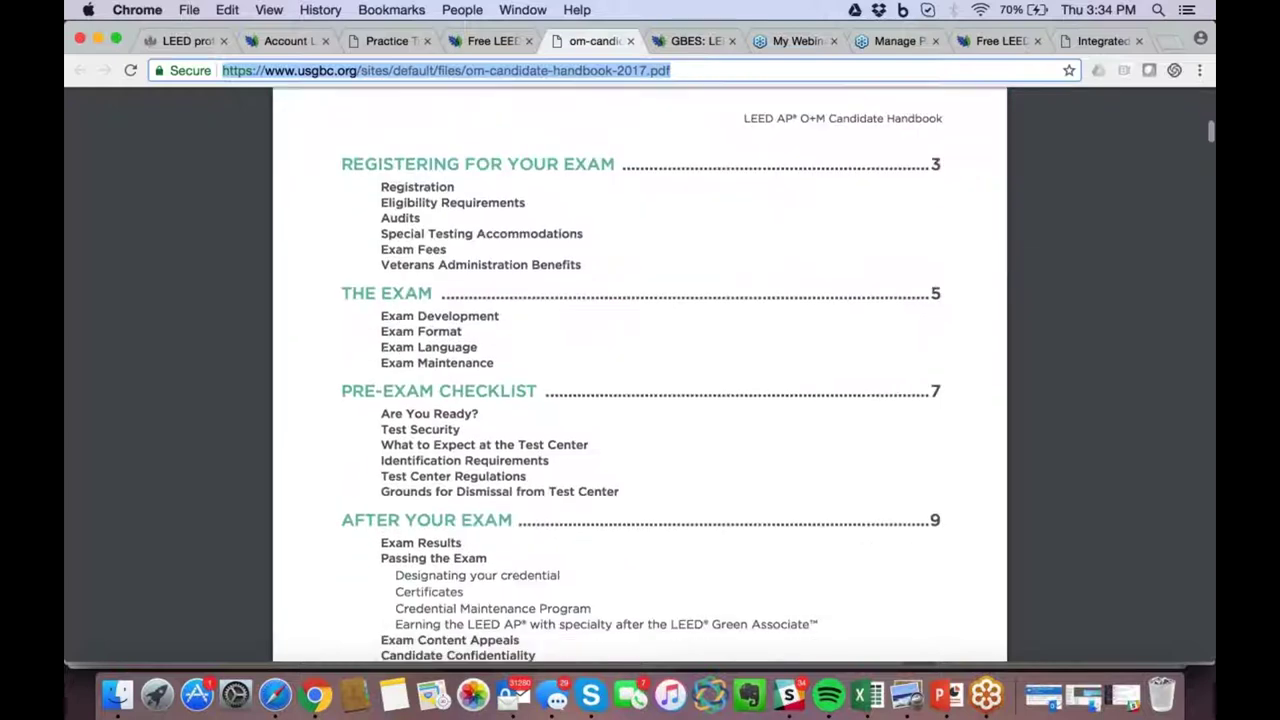
{"action": "scroll", "coordinate": [640, 375], "scroll_direction": "down", "scroll_amount": 10}
{"action": "scroll", "coordinate": [640, 375], "scroll_direction": "down", "scroll_amount": 8}
{"action": "scroll", "coordinate": [640, 375], "scroll_direction": "up", "scroll_amount": 2}
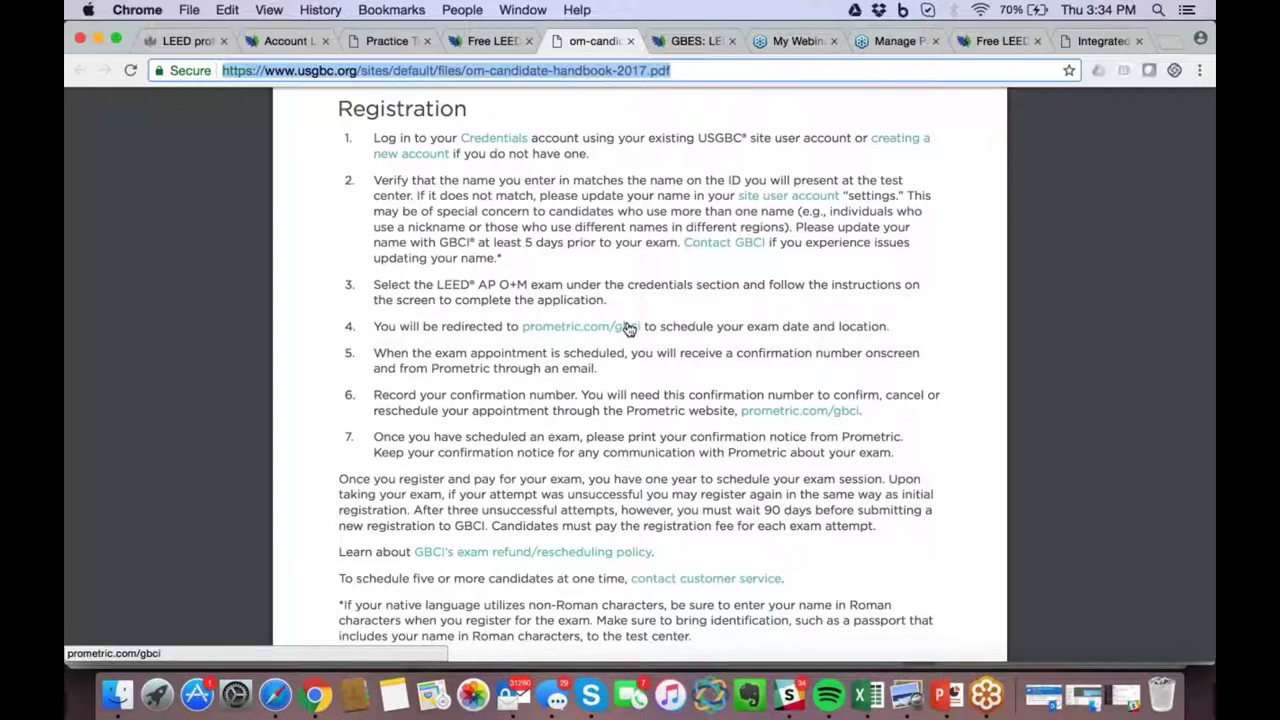
Read the handbook's sections on Eligibility Requirements, Audits, Special Testing Accommodations, Exam Fees and Veterans Administration Benefits
{"action": "scroll", "coordinate": [629, 330], "scroll_direction": "down", "scroll_amount": 5}
{"action": "scroll", "coordinate": [640, 375], "scroll_direction": "down", "scroll_amount": 3}
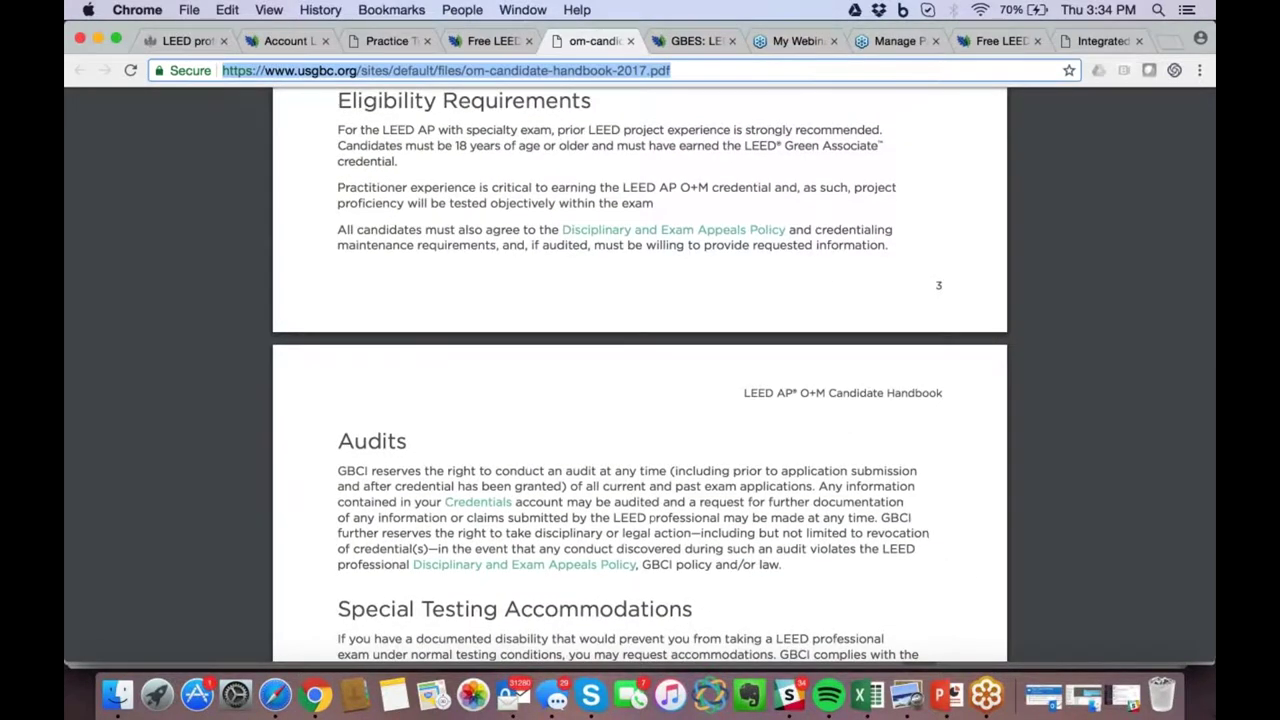
{"action": "scroll", "coordinate": [640, 375], "scroll_direction": "down", "scroll_amount": 10}
{"action": "scroll", "coordinate": [640, 375], "scroll_direction": "down", "scroll_amount": 5}
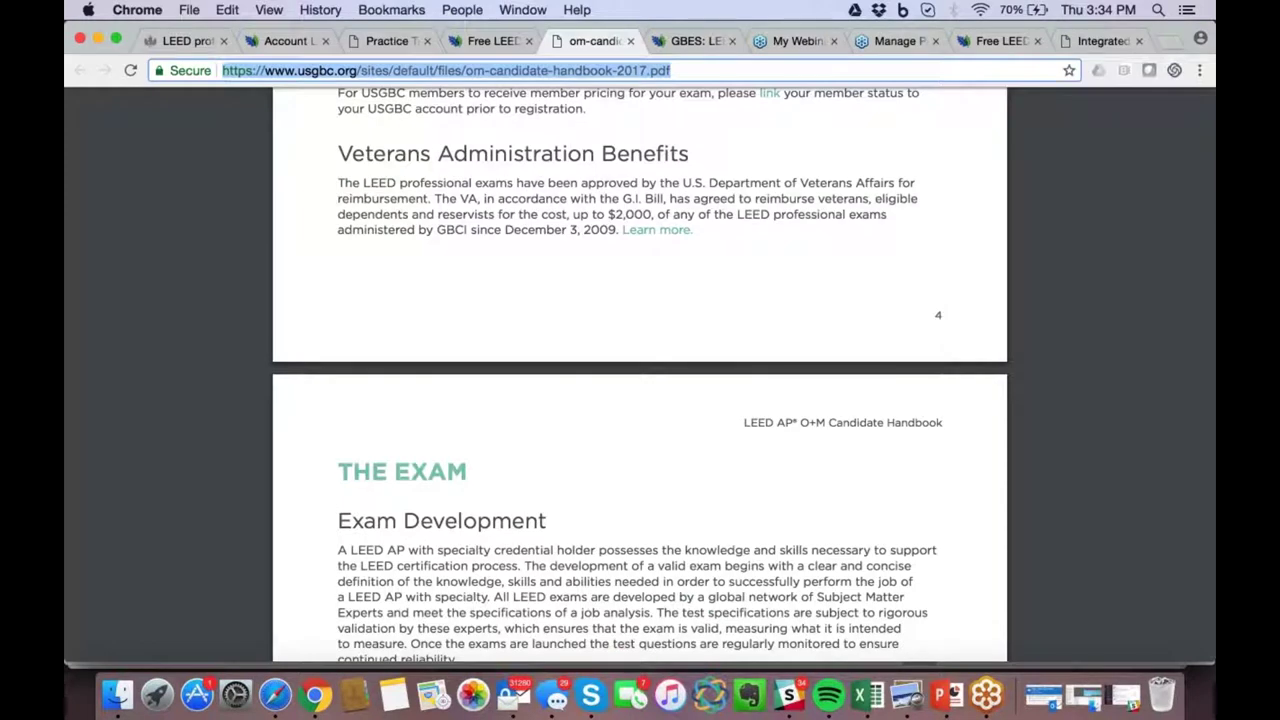
{"action": "scroll", "coordinate": [640, 375], "scroll_direction": "up", "scroll_amount": 3}
{"action": "scroll", "coordinate": [640, 375], "scroll_direction": "up", "scroll_amount": 2}
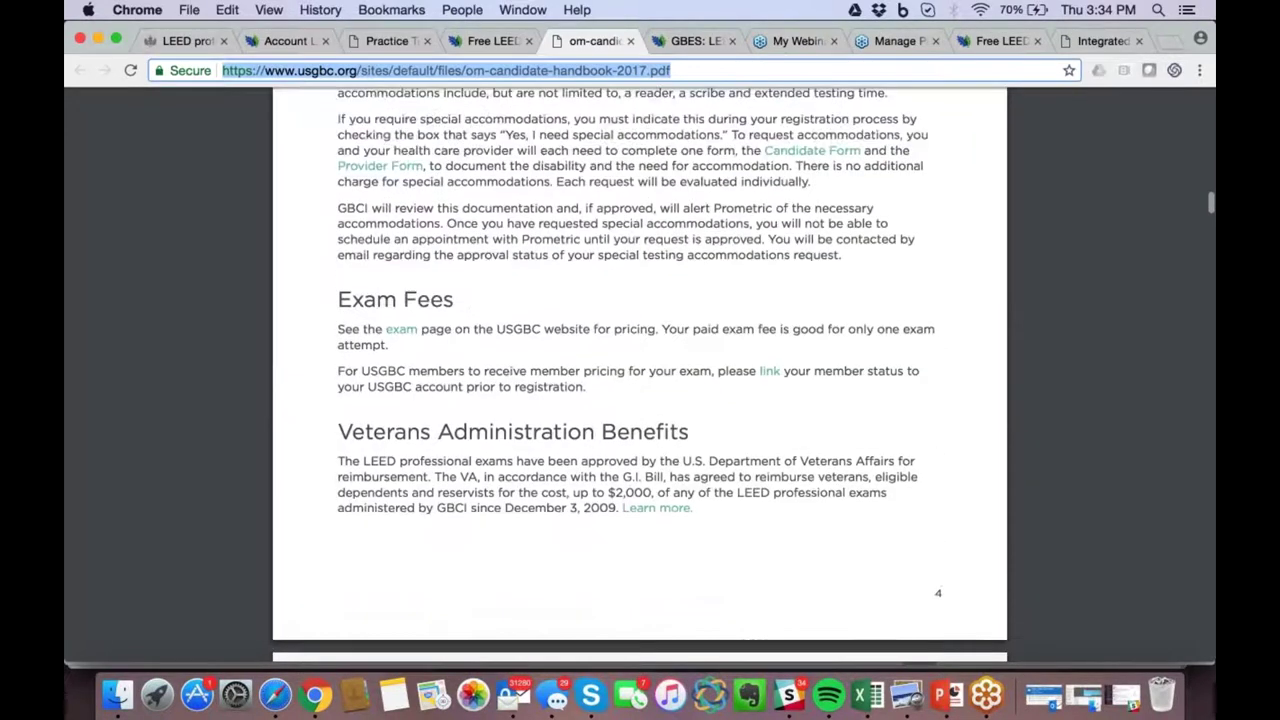
{"action": "scroll", "coordinate": [640, 375], "scroll_direction": "up", "scroll_amount": 1}
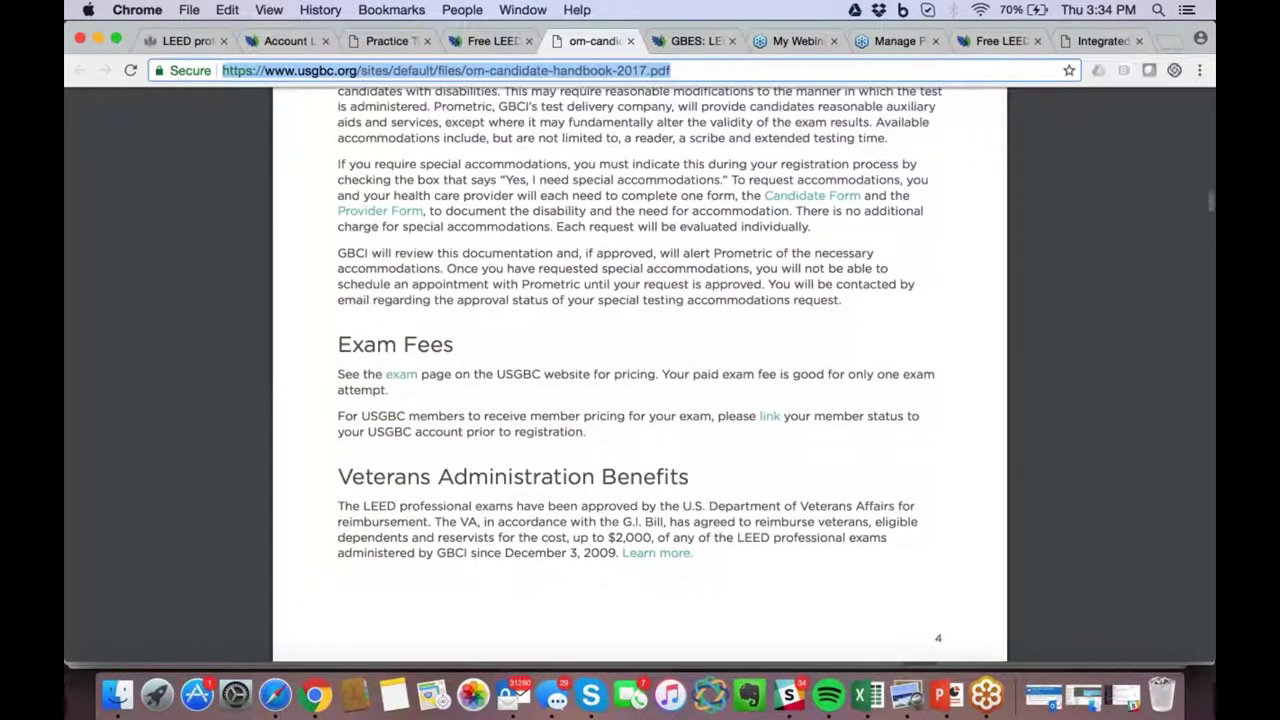
{"action": "scroll", "coordinate": [640, 375], "scroll_direction": "up", "scroll_amount": 5}
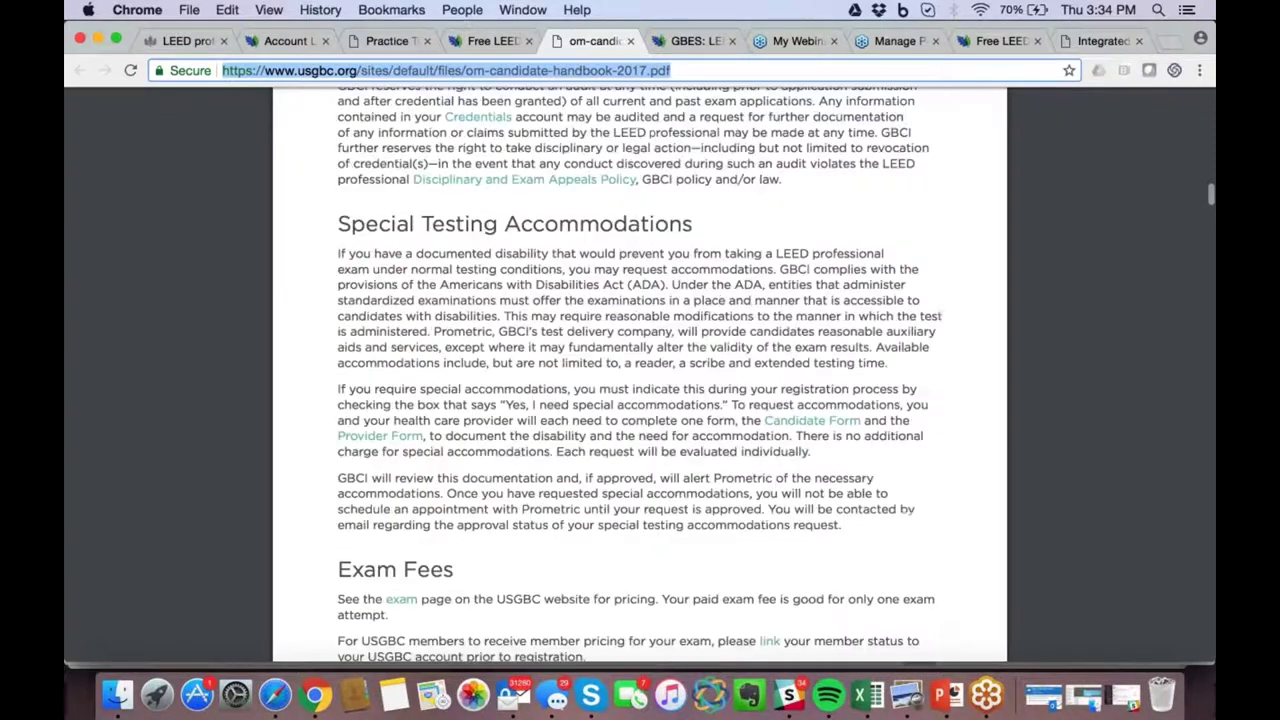